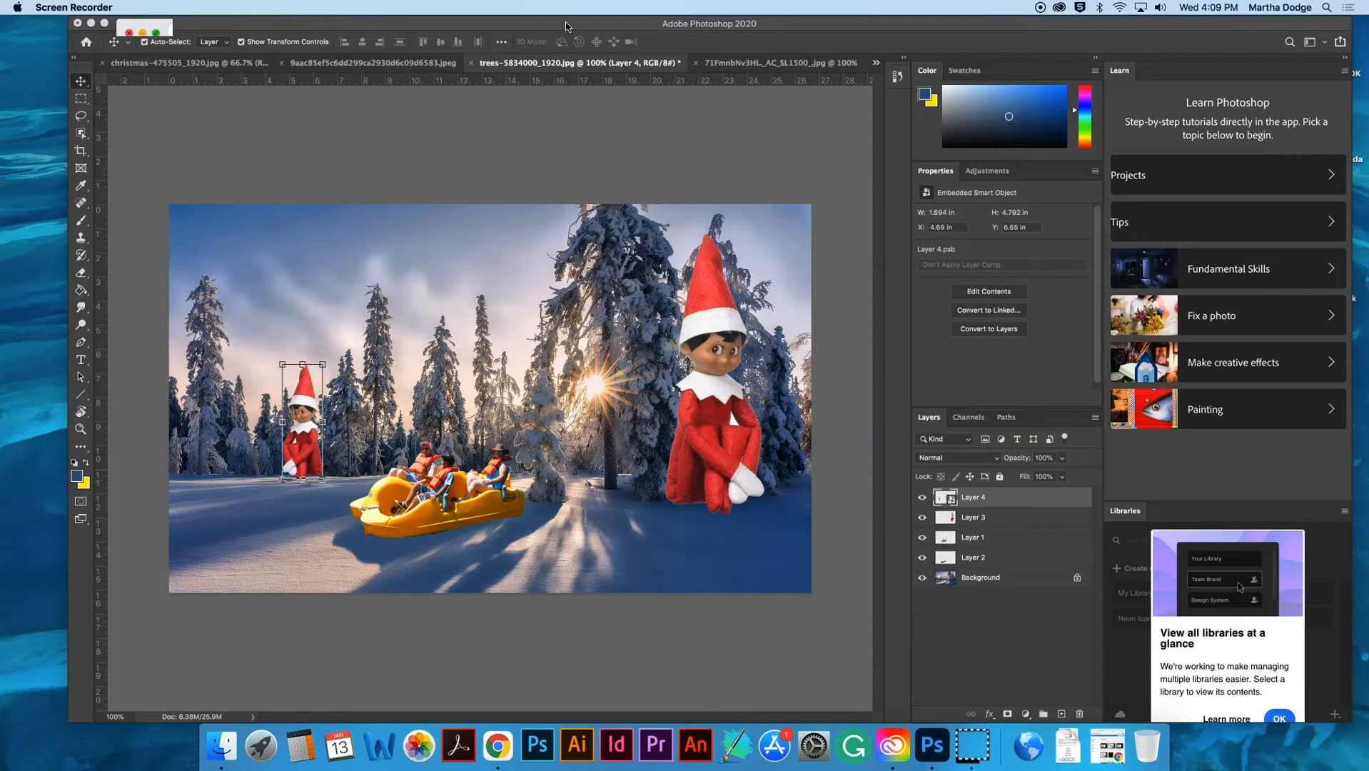
- Select the large elf's layer and reduce its opacity to 59% to reveal the trees behind it
{"action": "left_click", "coordinate": [652, 117]}
{"action": "key", "text": "super+plus"}
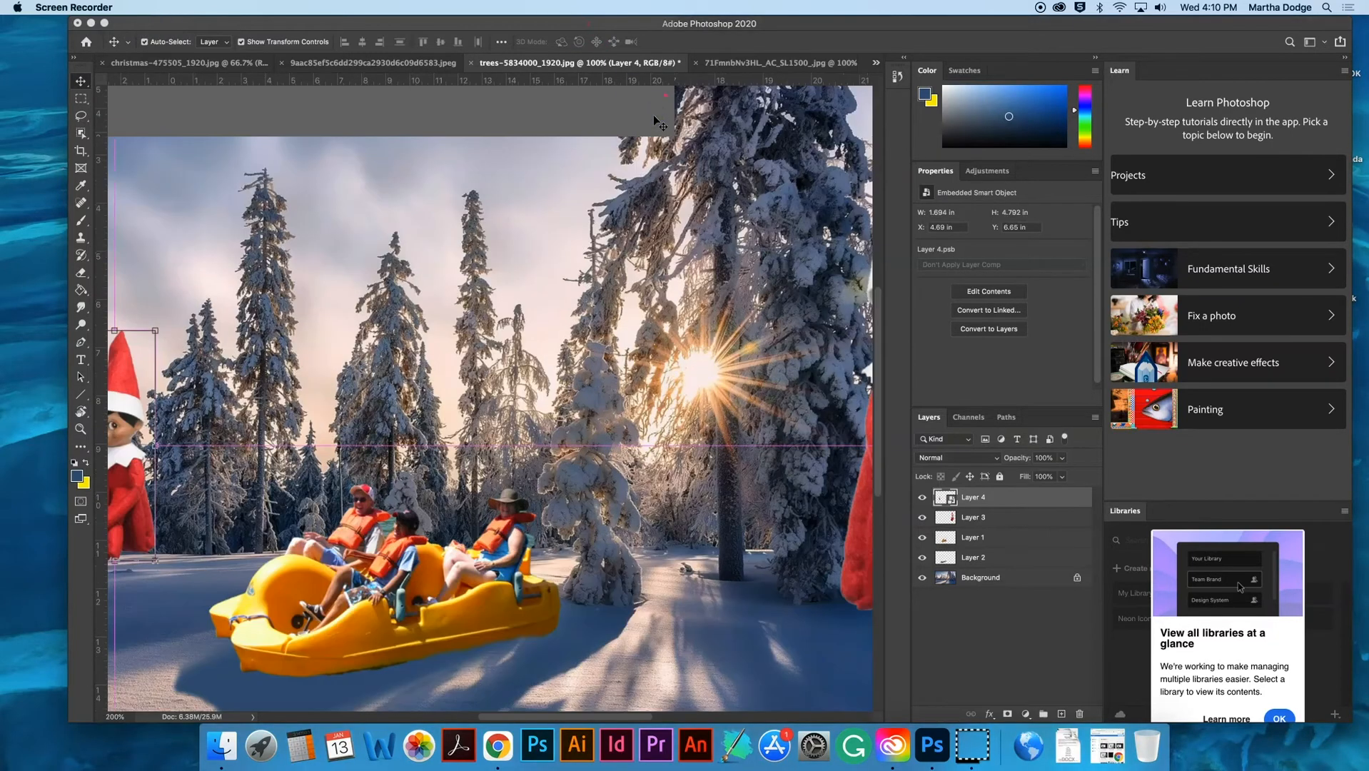
{"action": "key", "text": "super+minus"}
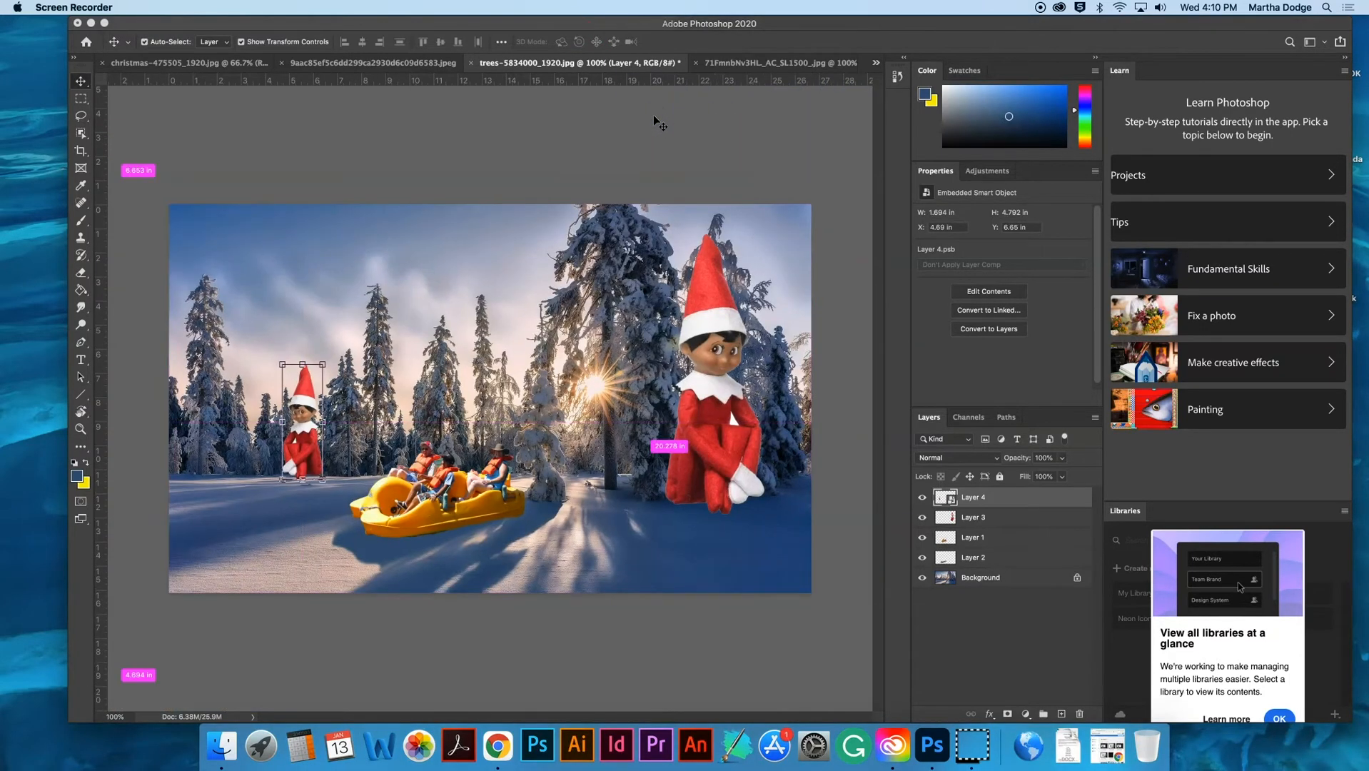
{"action": "left_click", "coordinate": [502, 449]}
{"action": "key", "text": "super+plus"}
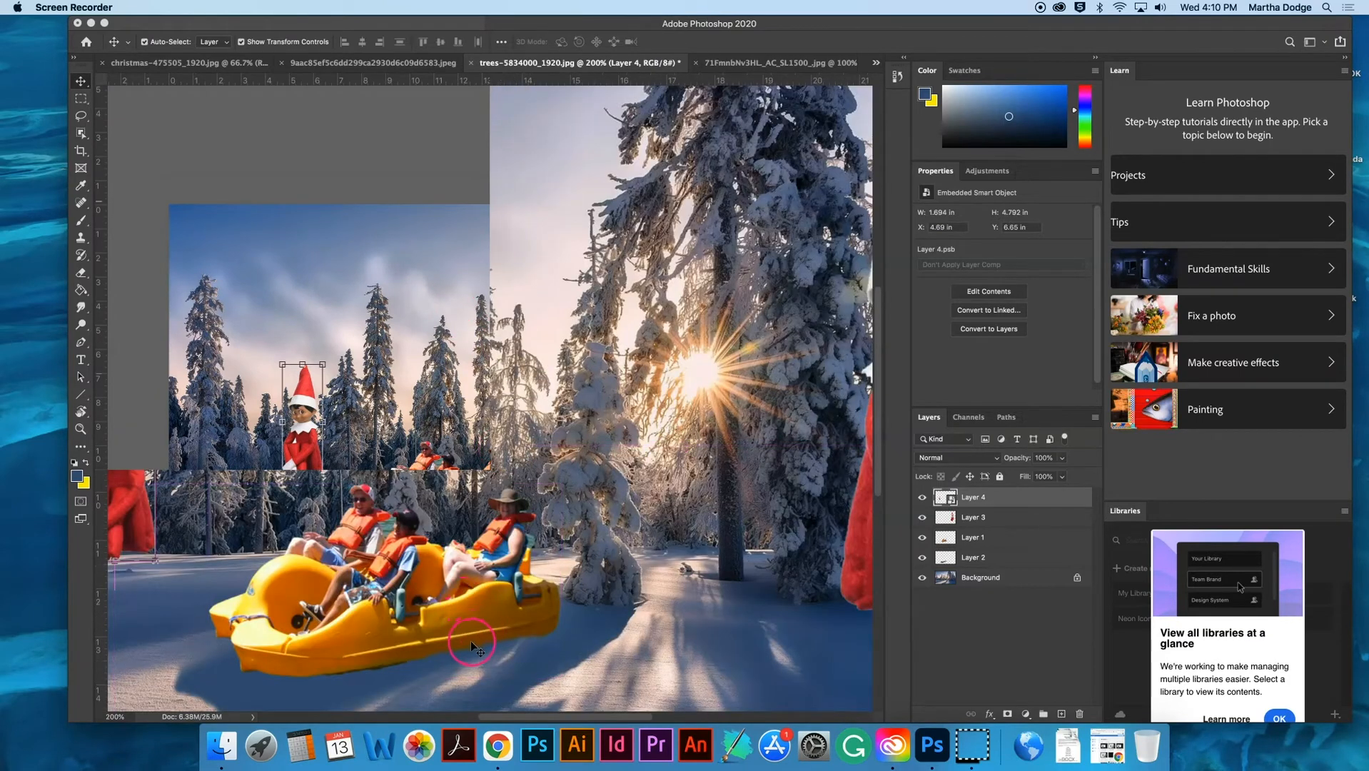
{"action": "left_click_drag", "start_coordinate": [480, 632], "coordinate": [405, 638]}
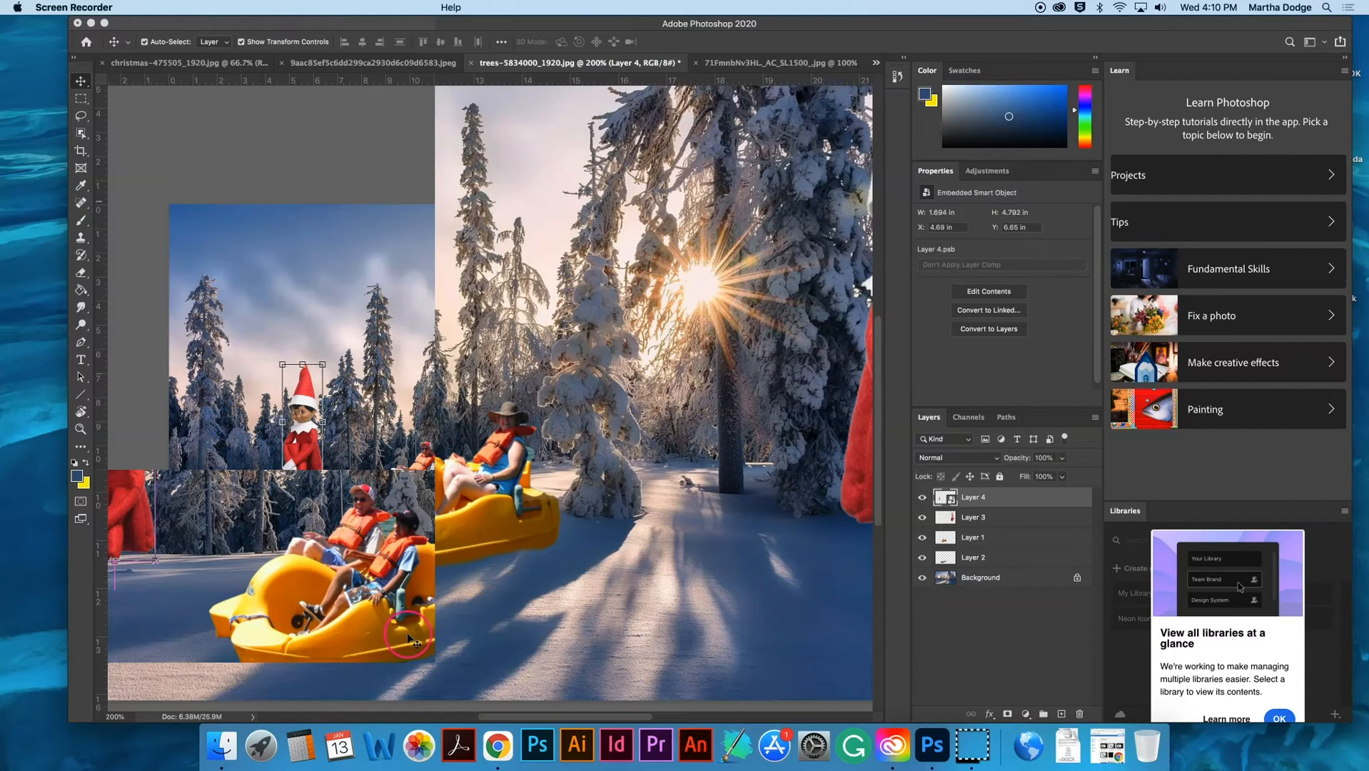
{"action": "scroll", "coordinate": [407, 638], "scroll_direction": "right", "scroll_amount": 10}
{"action": "scroll", "coordinate": [410, 639], "scroll_direction": "up", "scroll_amount": 4}
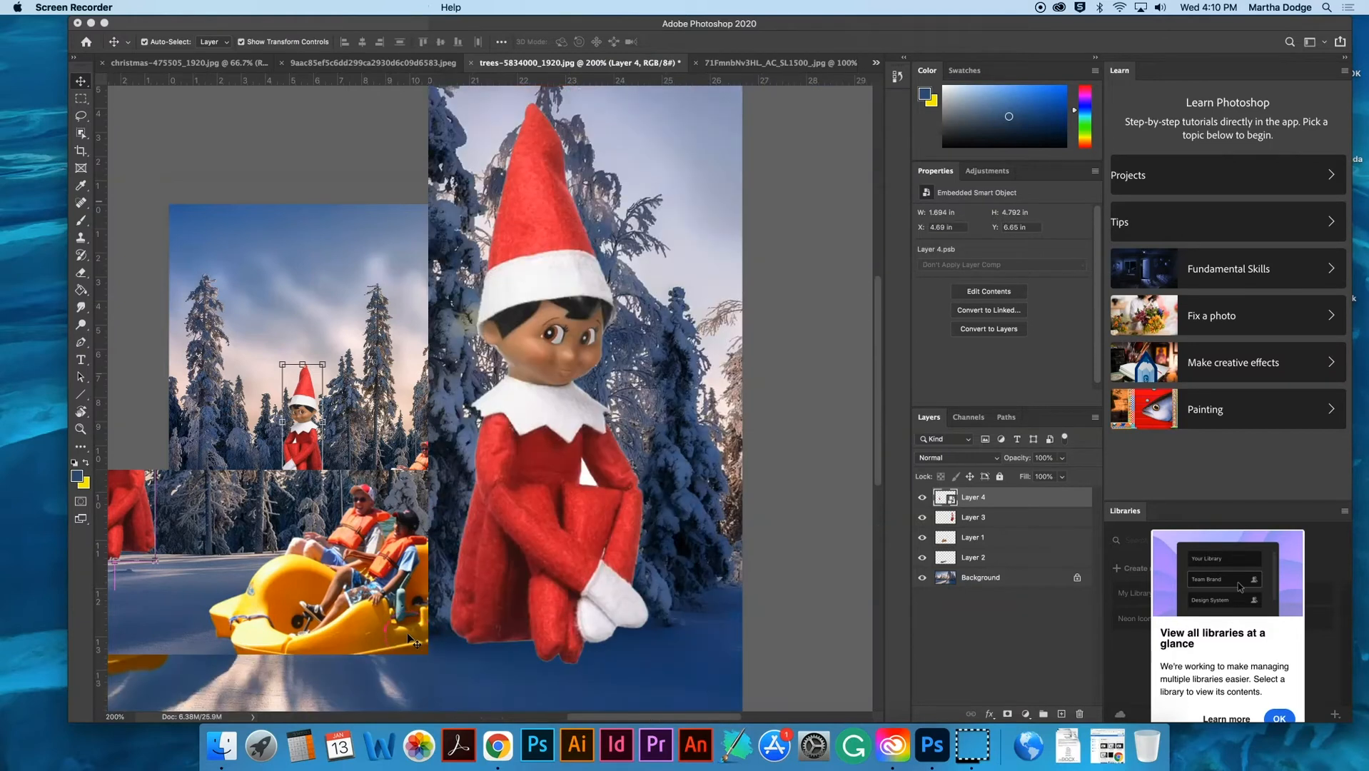
{"action": "scroll", "coordinate": [409, 637], "scroll_direction": "down", "scroll_amount": 1}
{"action": "left_click_drag", "start_coordinate": [414, 638], "coordinate": [487, 535]}
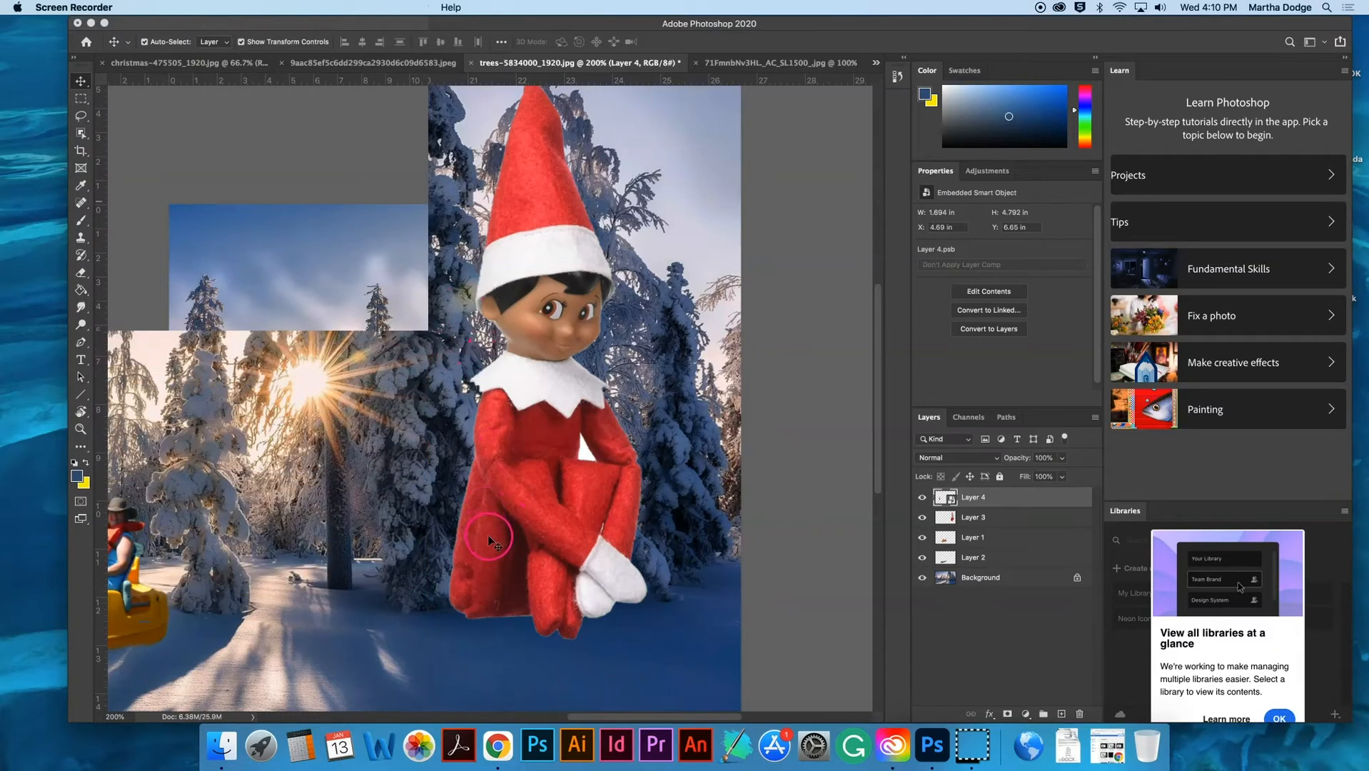
{"action": "left_click", "coordinate": [524, 474]}
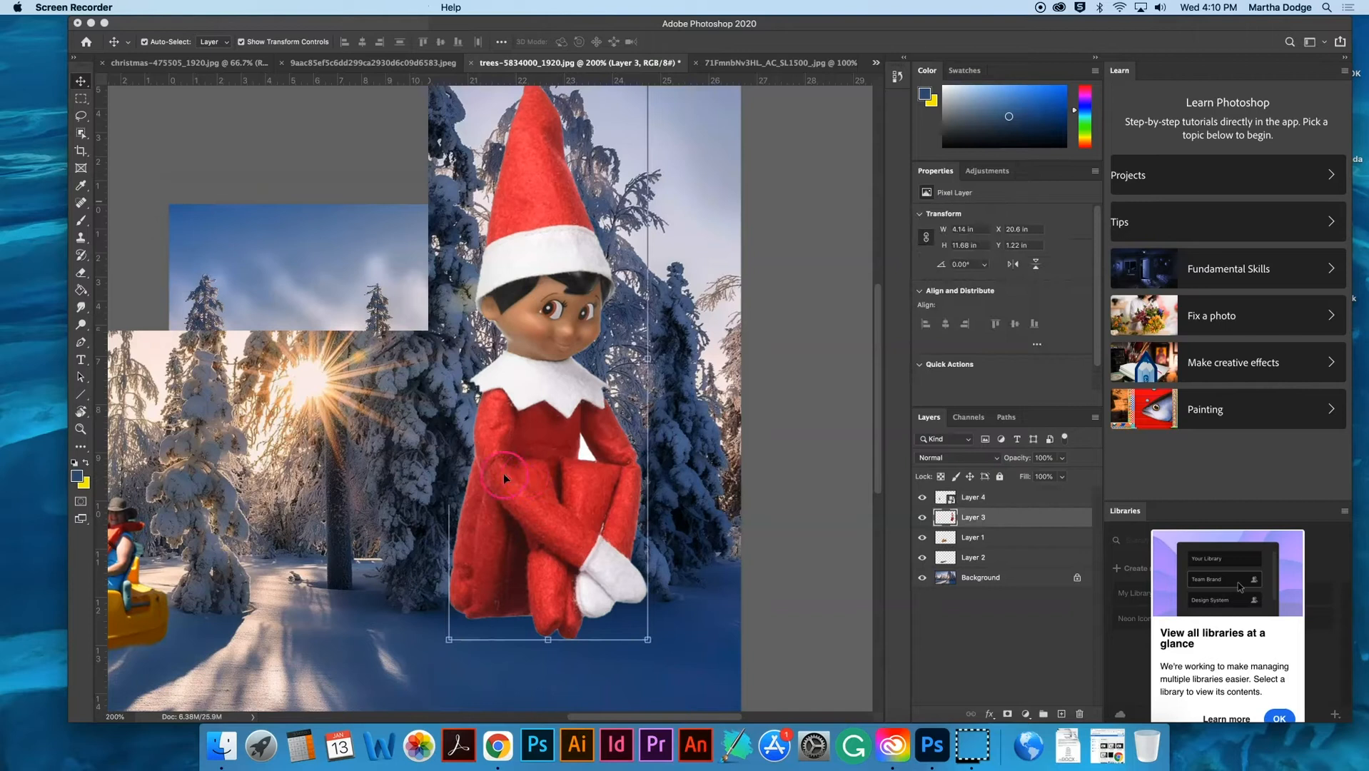
{"action": "left_click", "coordinate": [1062, 459]}
{"action": "left_click_drag", "start_coordinate": [1059, 475], "coordinate": [1037, 476]}
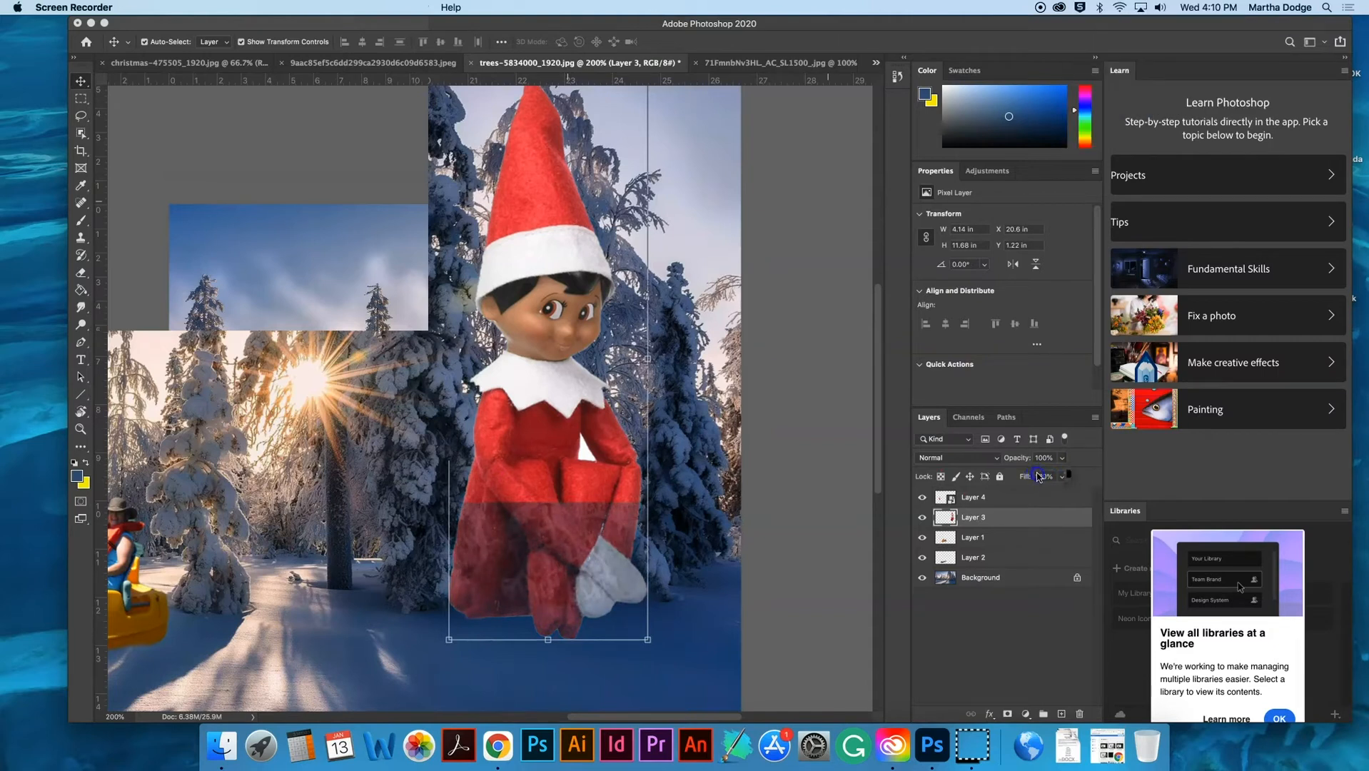
- Choose the Eraser tool with the Soft Round brush for working on the large elf
{"action": "key", "text": "super+equal"}
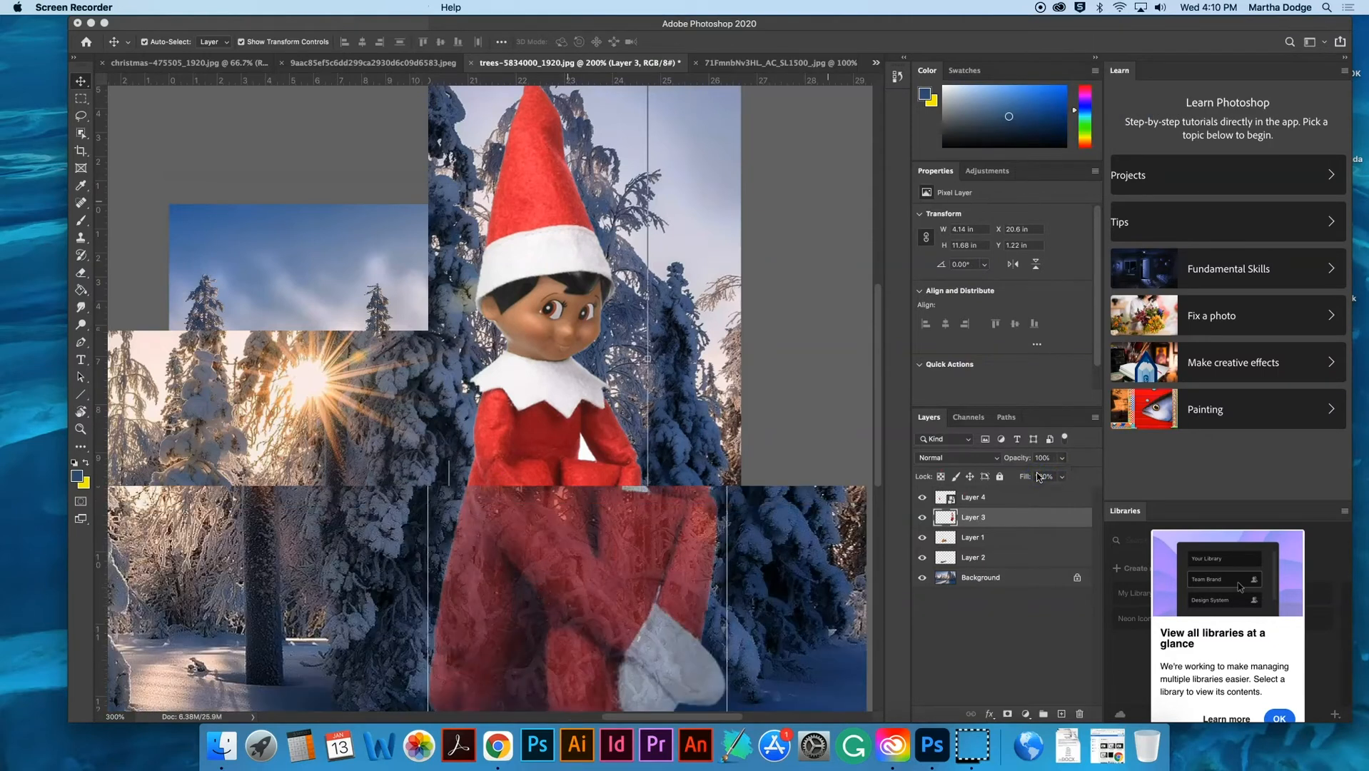
{"action": "left_click", "coordinate": [517, 385]}
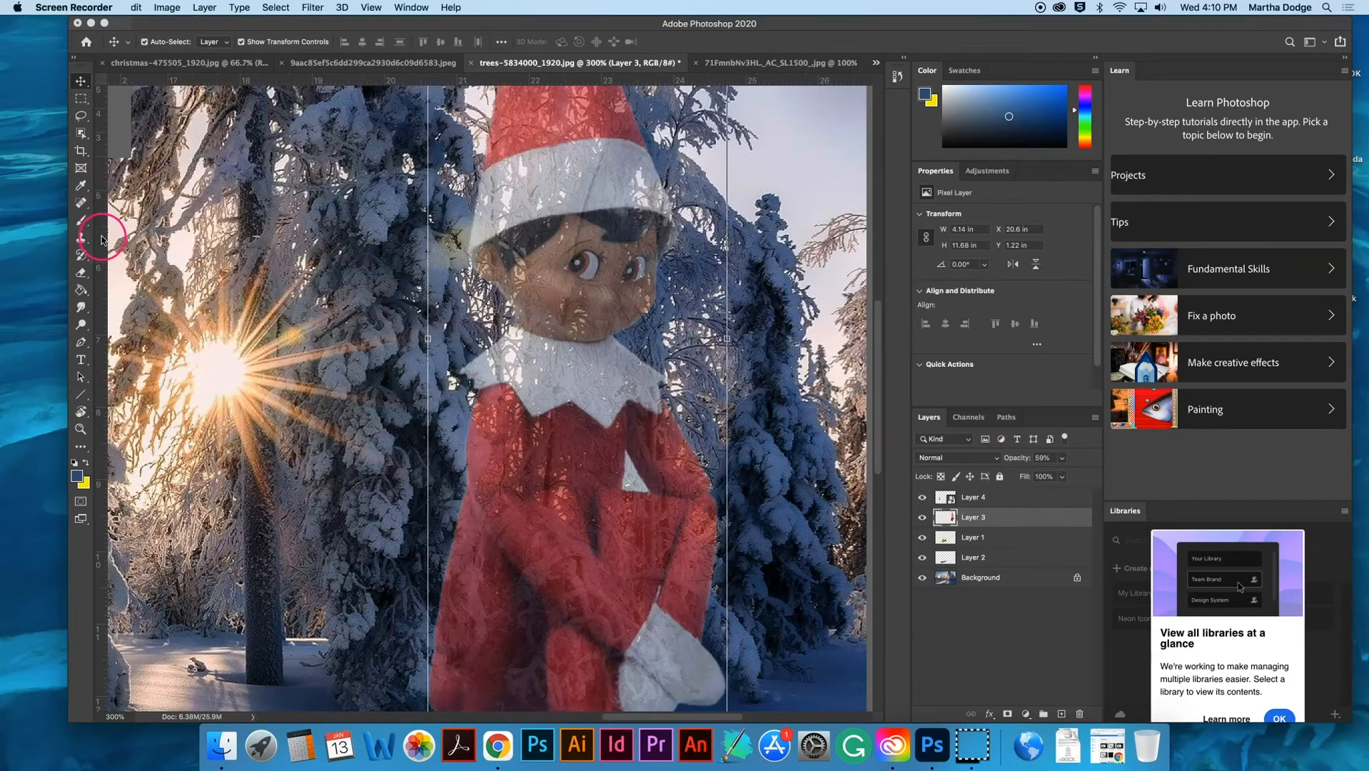
{"action": "left_click_drag", "start_coordinate": [81, 272], "coordinate": [123, 276]}
{"action": "left_click", "coordinate": [165, 45]}
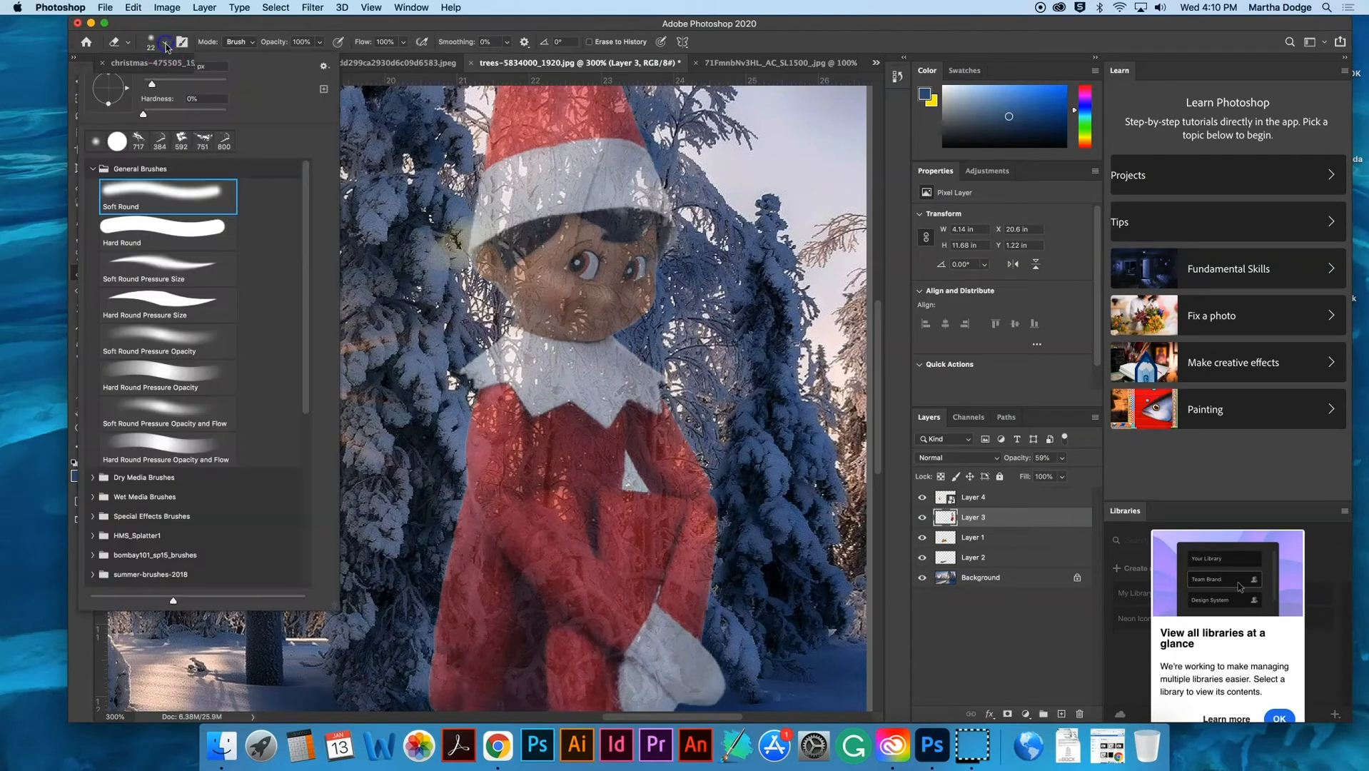
{"action": "double_click", "coordinate": [153, 191]}
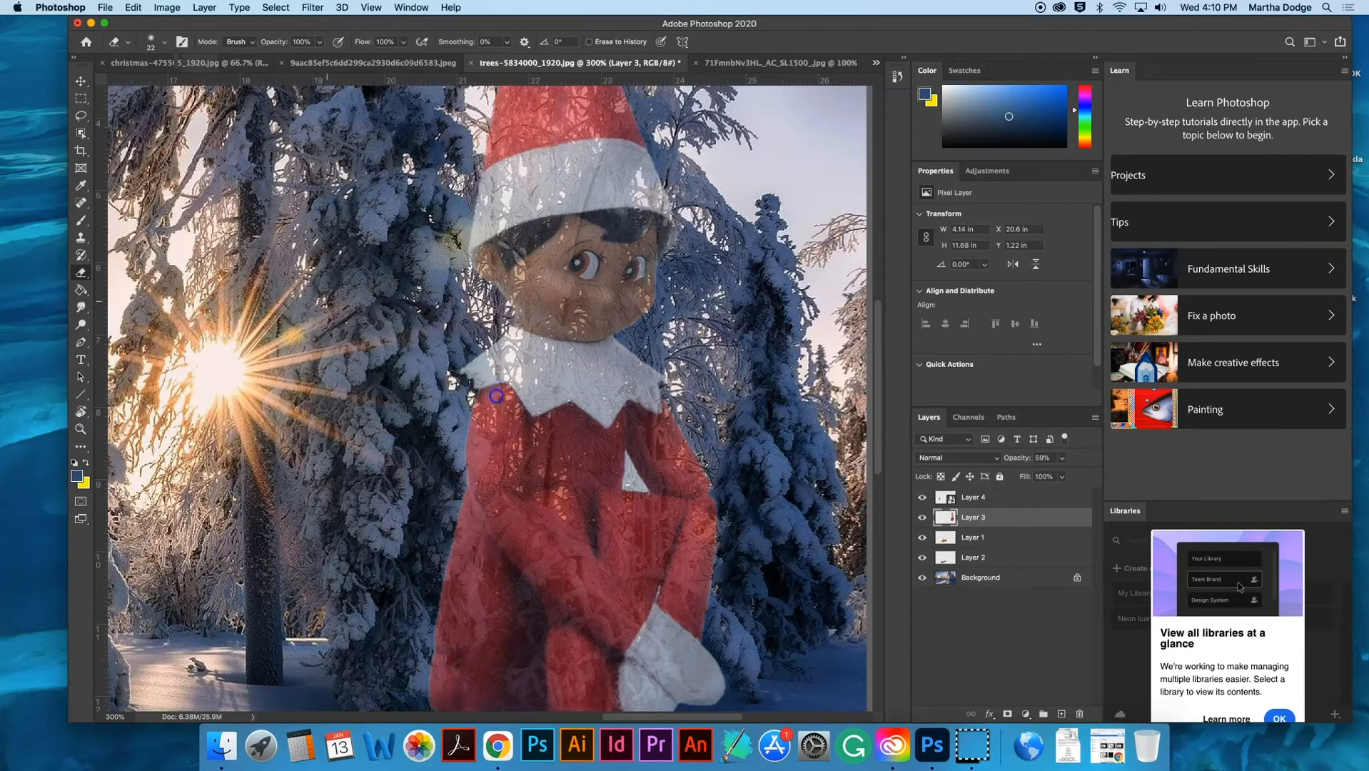
- Erase the large elf's edge where it overlaps the snowy tree branches so the elf sits behind the tree
{"action": "mouse_move", "coordinate": [484, 445]}
{"action": "left_mouse_down"}
{"action": "mouse_move", "coordinate": [480, 468]}
{"action": "mouse_move", "coordinate": [472, 453]}
{"action": "left_mouse_up"}
{"action": "scroll", "coordinate": [470, 460], "scroll_direction": "down", "scroll_amount": 3}
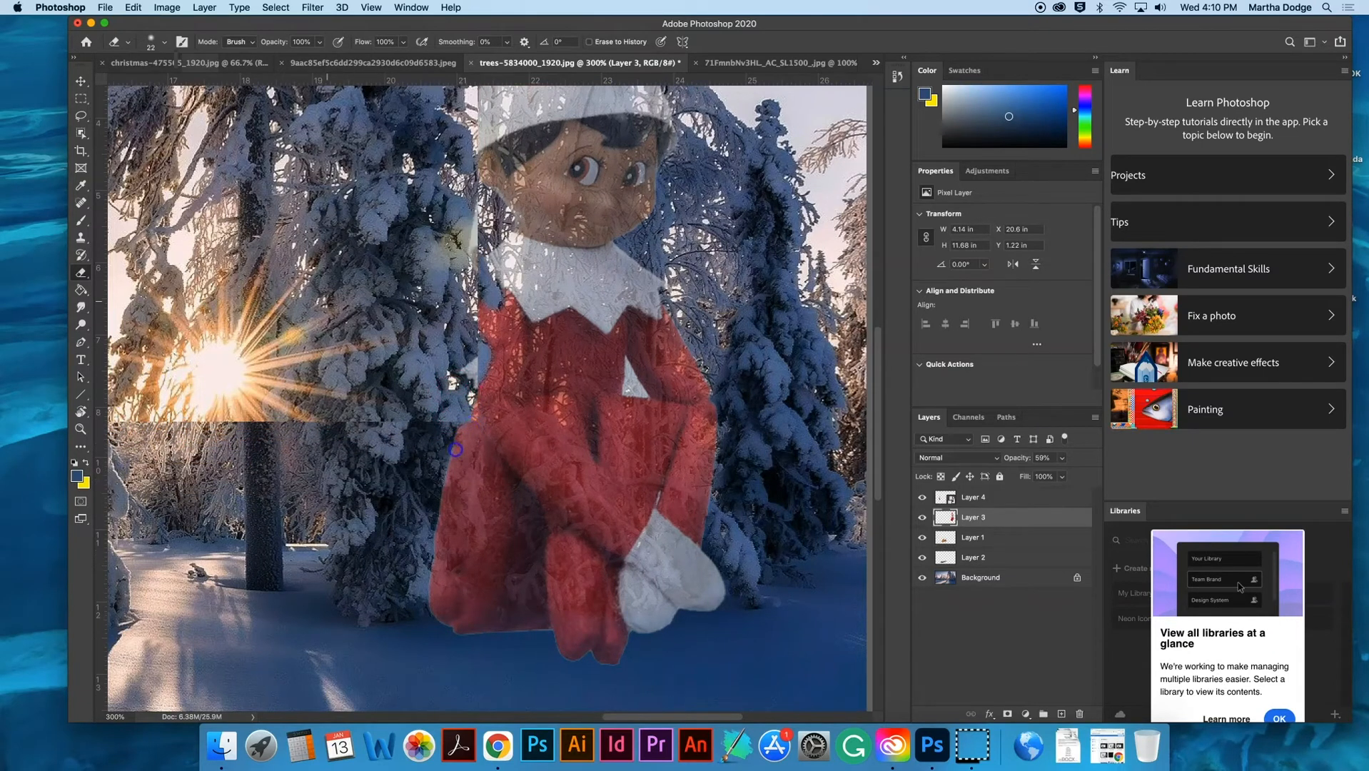
{"action": "mouse_move", "coordinate": [461, 479]}
{"action": "left_mouse_down"}
{"action": "mouse_move", "coordinate": [473, 455]}
{"action": "mouse_move", "coordinate": [472, 496]}
{"action": "mouse_move", "coordinate": [464, 485]}
{"action": "mouse_move", "coordinate": [477, 541]}
{"action": "left_mouse_up"}
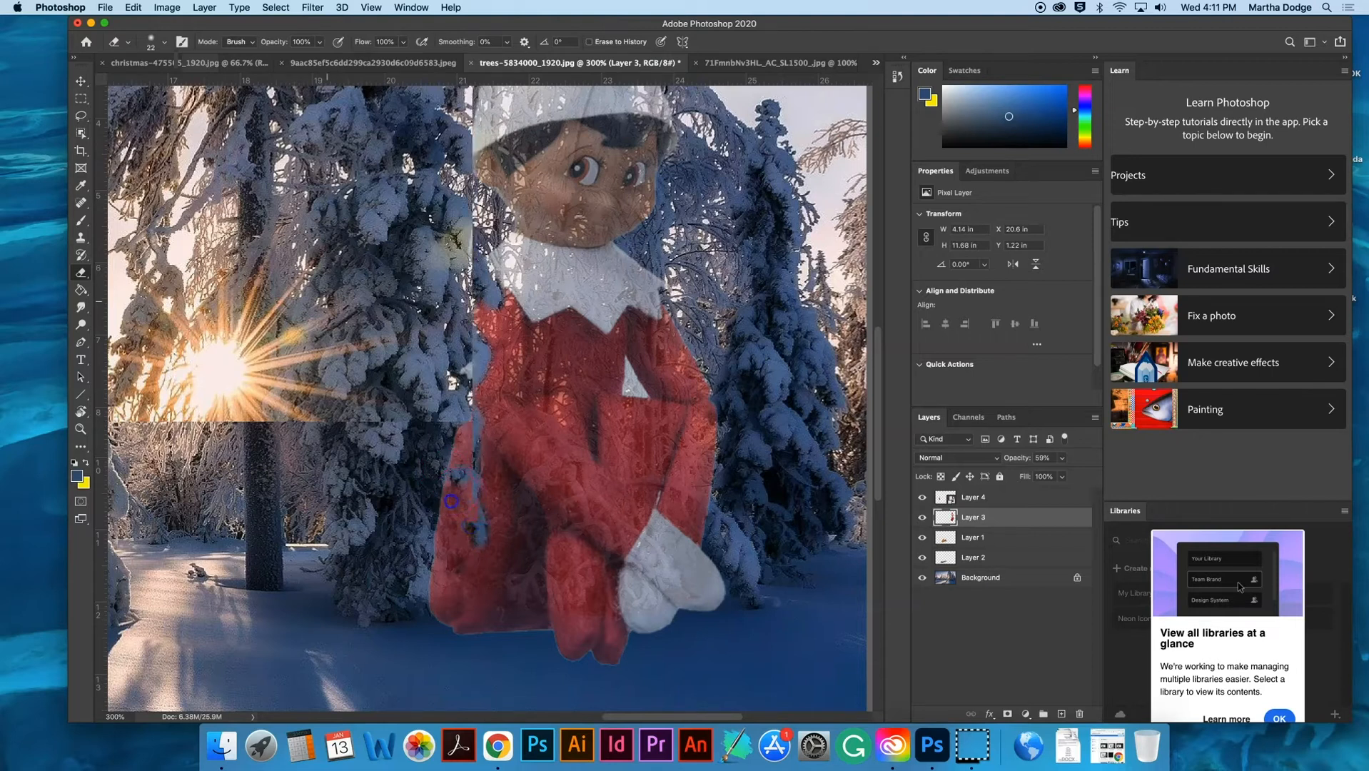
{"action": "left_click_drag", "start_coordinate": [450, 551], "coordinate": [465, 525]}
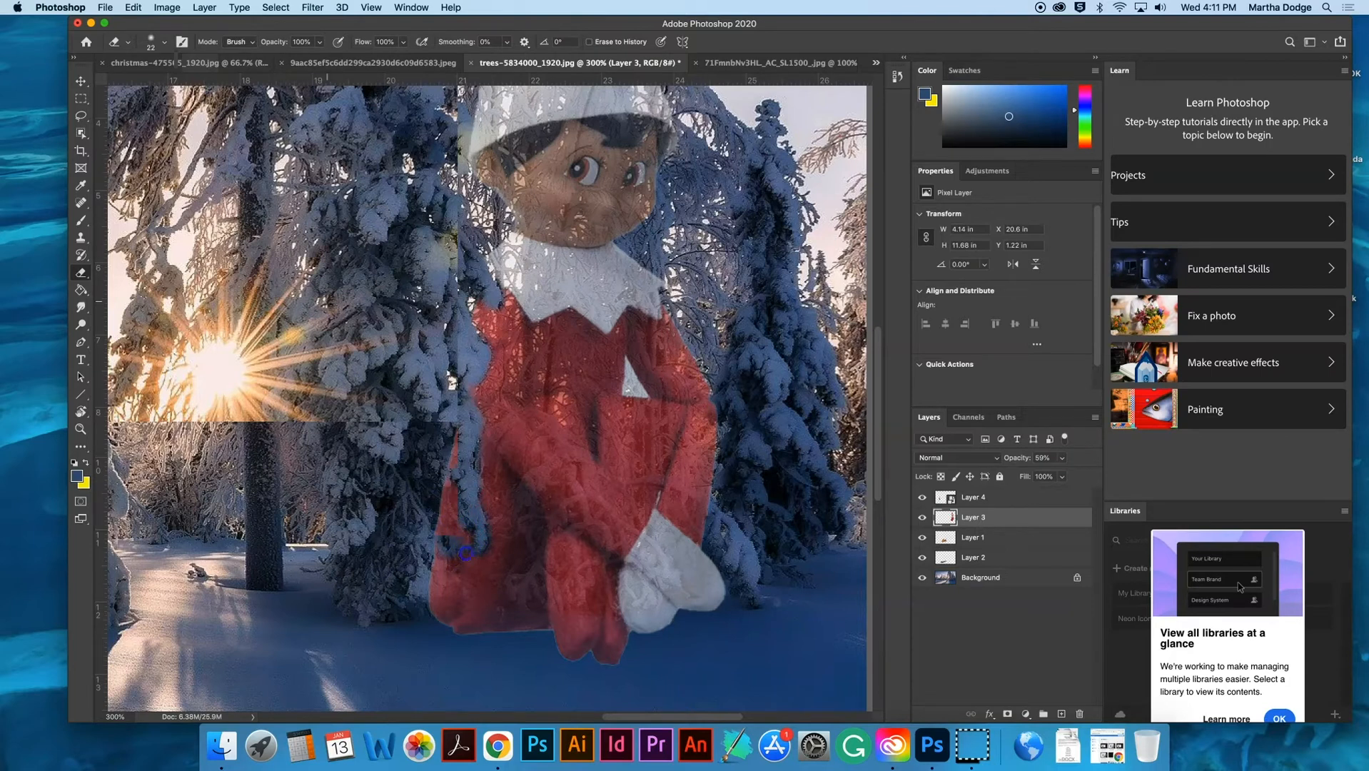
{"action": "mouse_move", "coordinate": [472, 539]}
{"action": "left_mouse_down"}
{"action": "mouse_move", "coordinate": [443, 464]}
{"action": "mouse_move", "coordinate": [428, 550]}
{"action": "mouse_move", "coordinate": [461, 559]}
{"action": "left_mouse_up"}
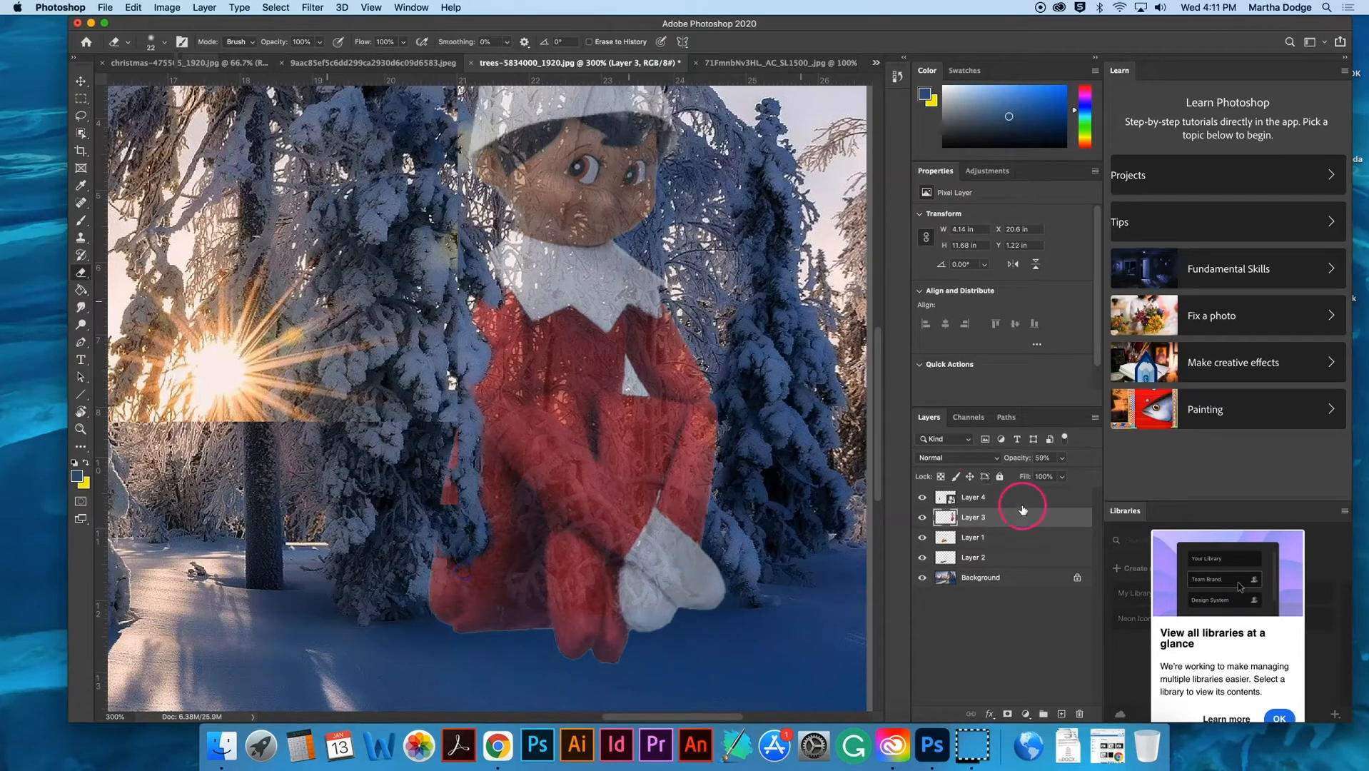
- Raise the large elf layer's opacity to 93% and check the erased edge against the tree
{"action": "left_click", "coordinate": [1062, 458]}
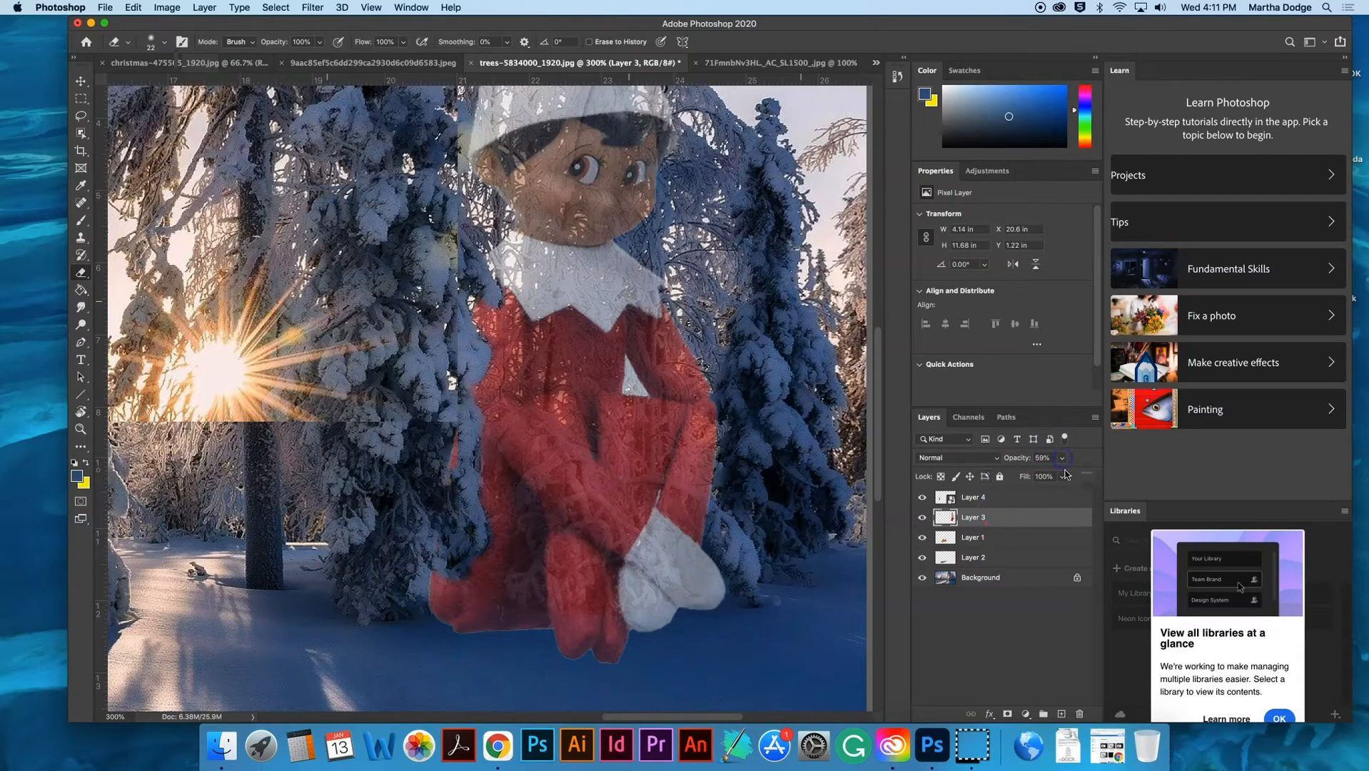
{"action": "left_click_drag", "start_coordinate": [1063, 475], "coordinate": [1083, 474]}
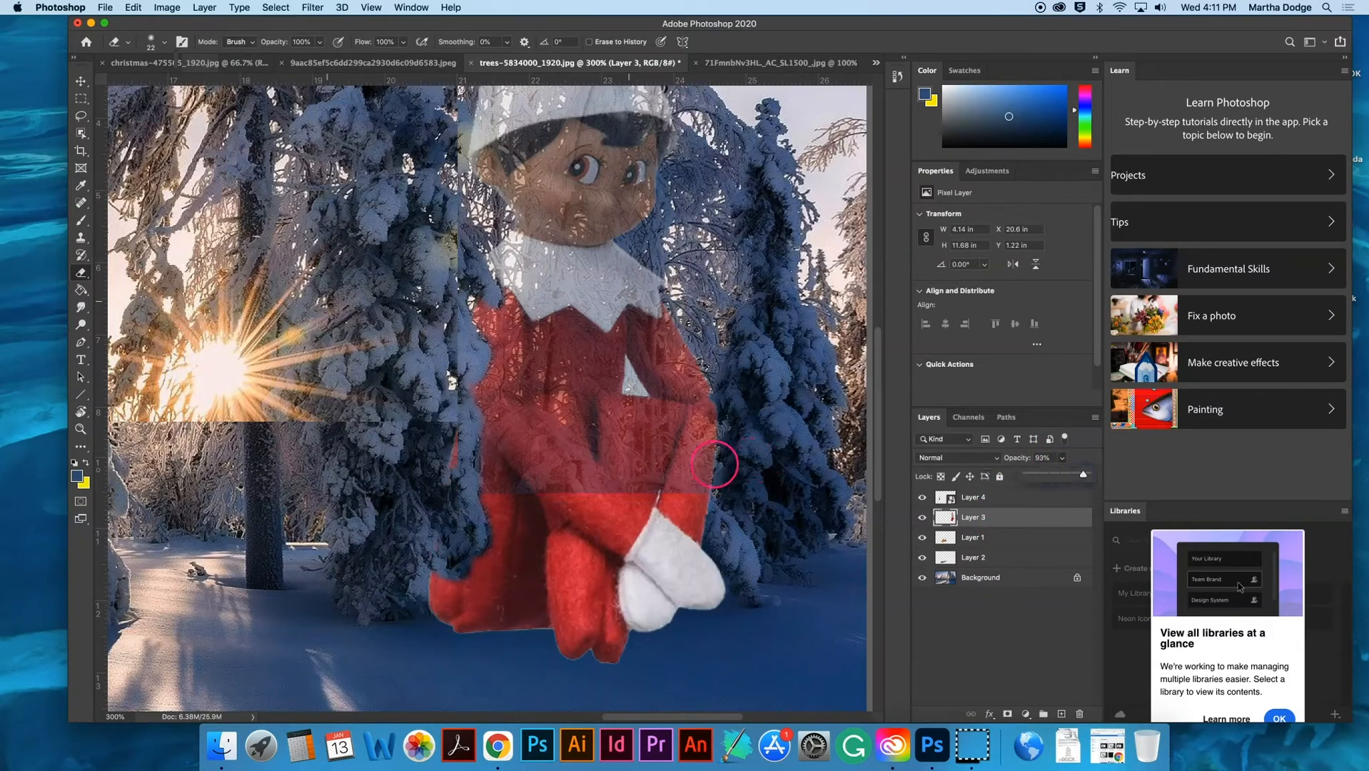
{"action": "key", "text": "super+1"}
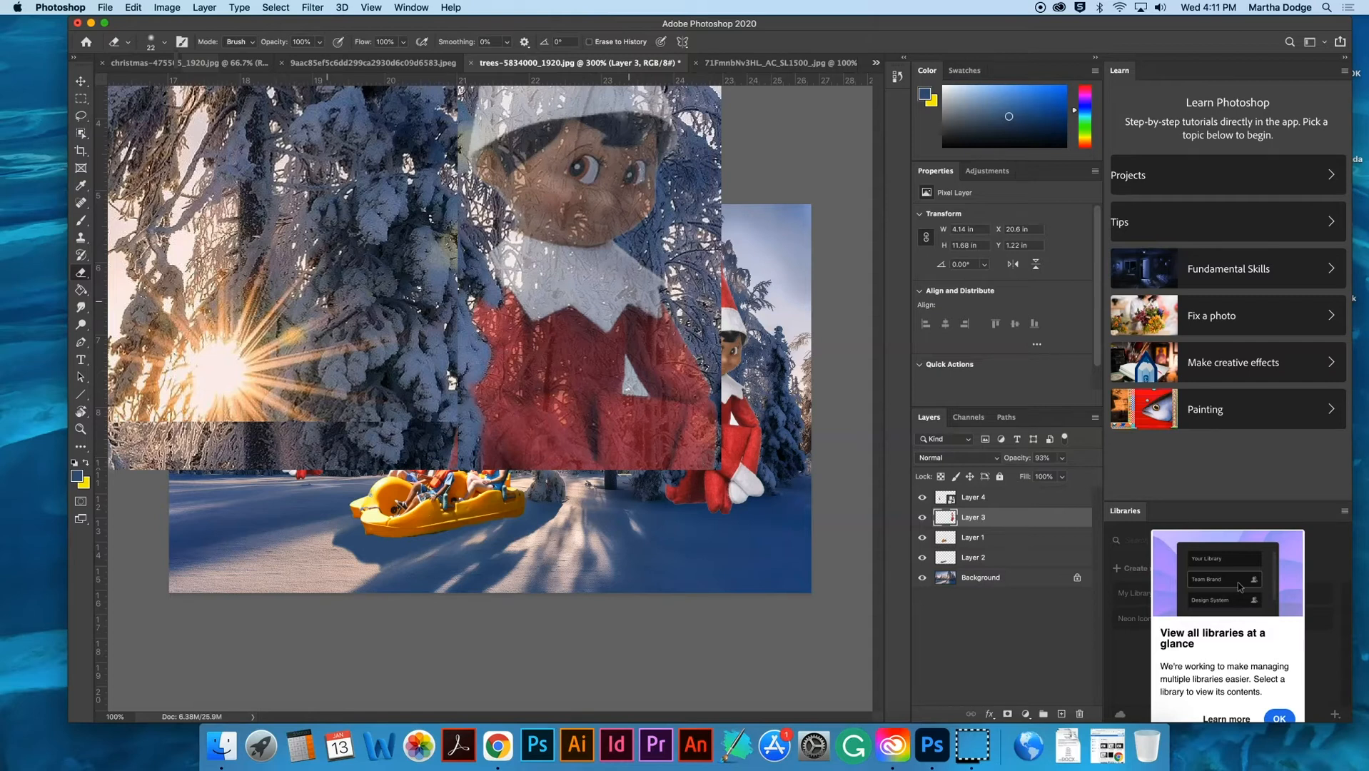
{"action": "key", "text": "super+minus"}
{"action": "key", "text": "super+equal"}
{"action": "key", "text": "super+equal"}
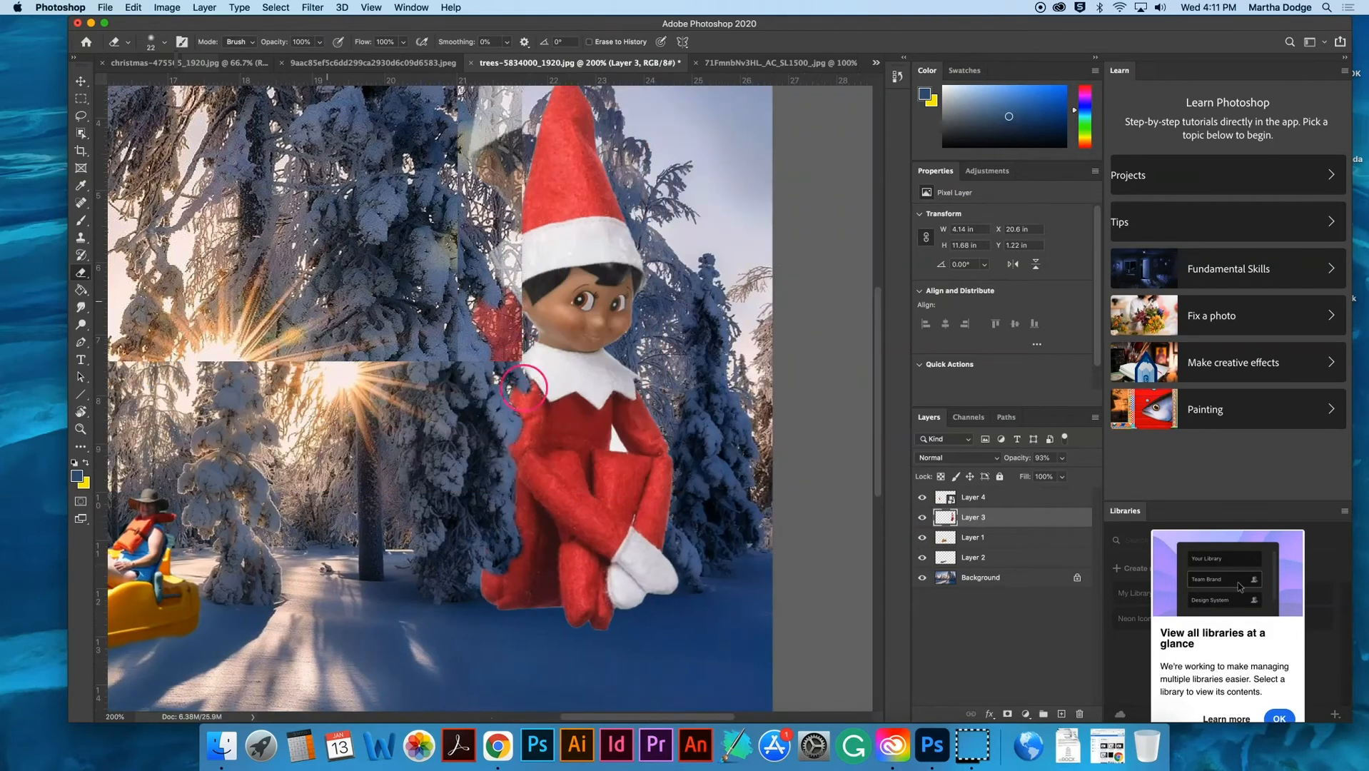
{"action": "mouse_move", "coordinate": [514, 454]}
{"action": "left_mouse_down"}
{"action": "mouse_move", "coordinate": [518, 568]}
{"action": "mouse_move", "coordinate": [509, 532]}
{"action": "mouse_move", "coordinate": [523, 582]}
{"action": "mouse_move", "coordinate": [521, 568]}
{"action": "mouse_move", "coordinate": [491, 597]}
{"action": "left_mouse_up"}
{"action": "scroll", "coordinate": [491, 597], "scroll_direction": "up", "scroll_amount": 1}
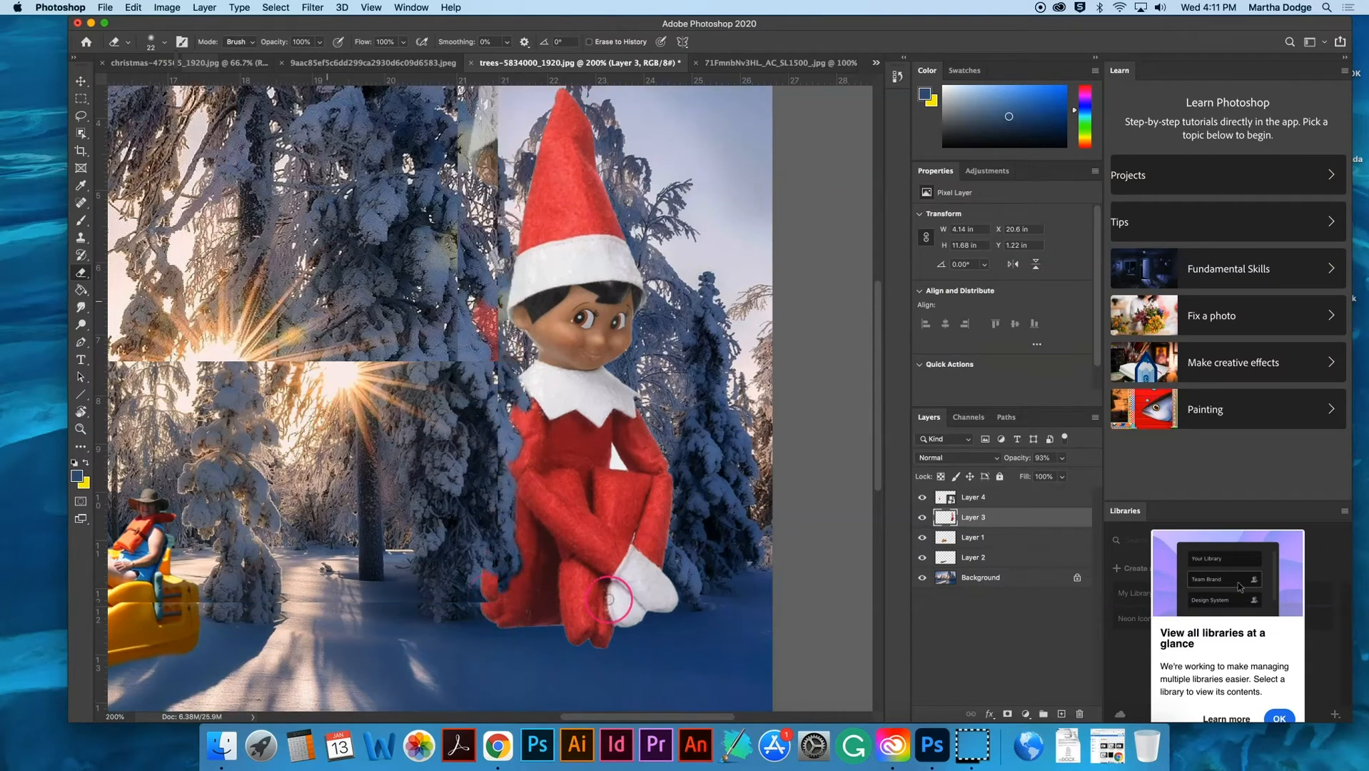
{"action": "key", "text": "super+minus"}
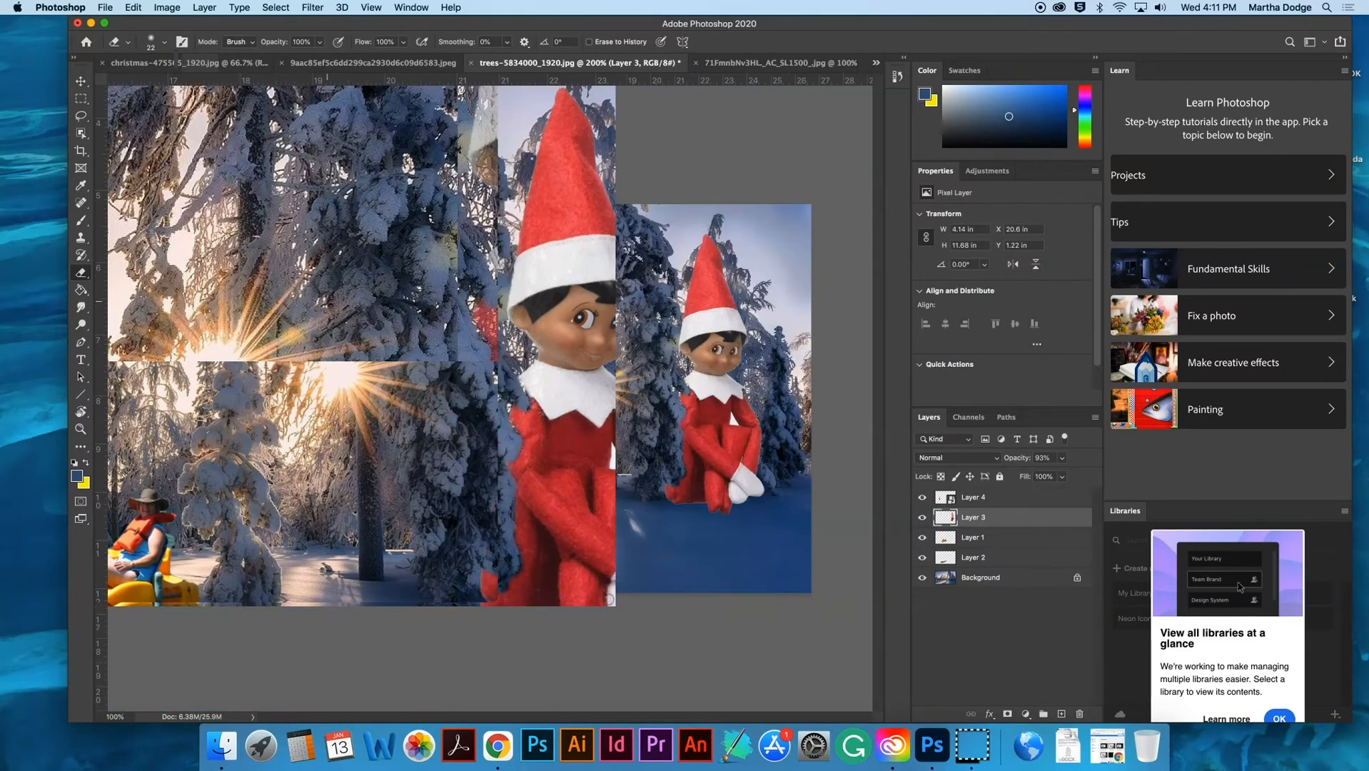
- Choose the Quick Selection tool and set its brush size to 16 px
{"action": "key", "text": "super+plus"}
{"action": "key", "text": "super+plus"}
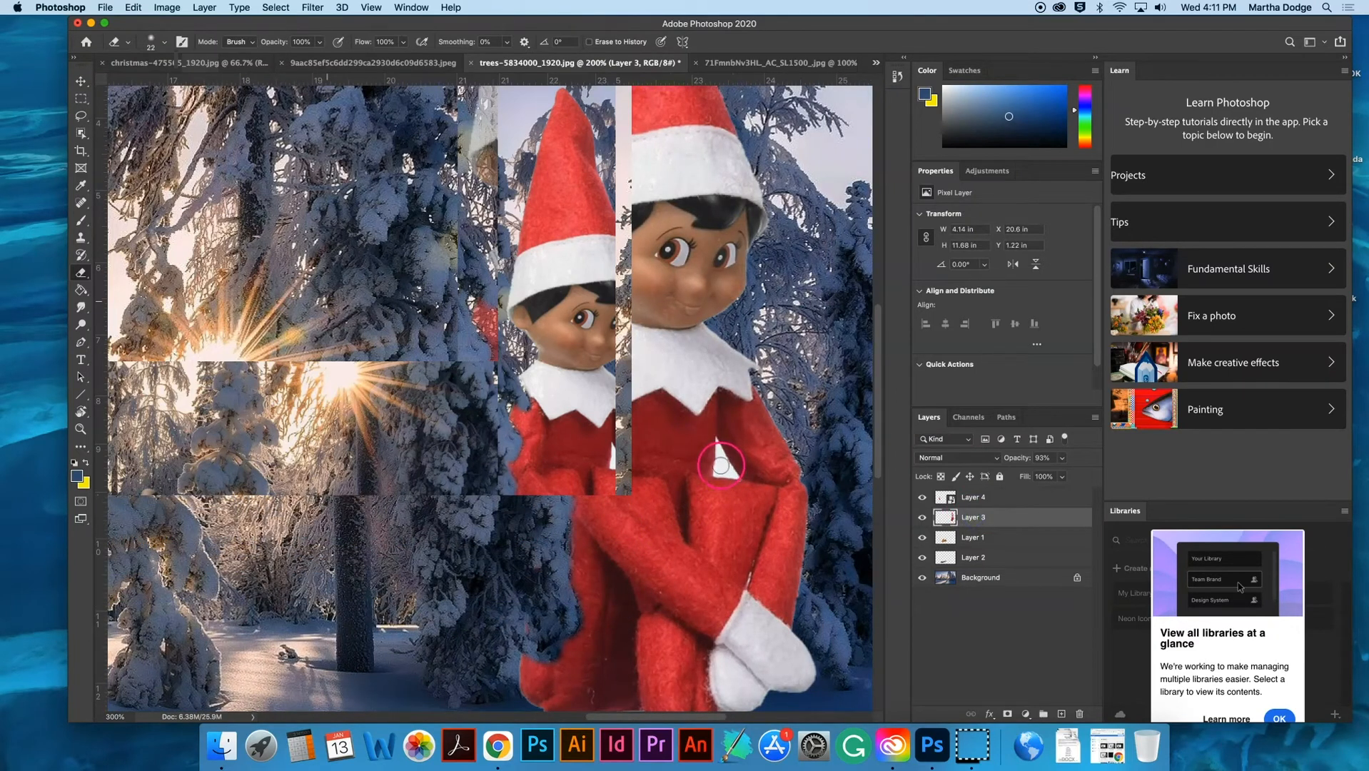
{"action": "left_click", "coordinate": [81, 133]}
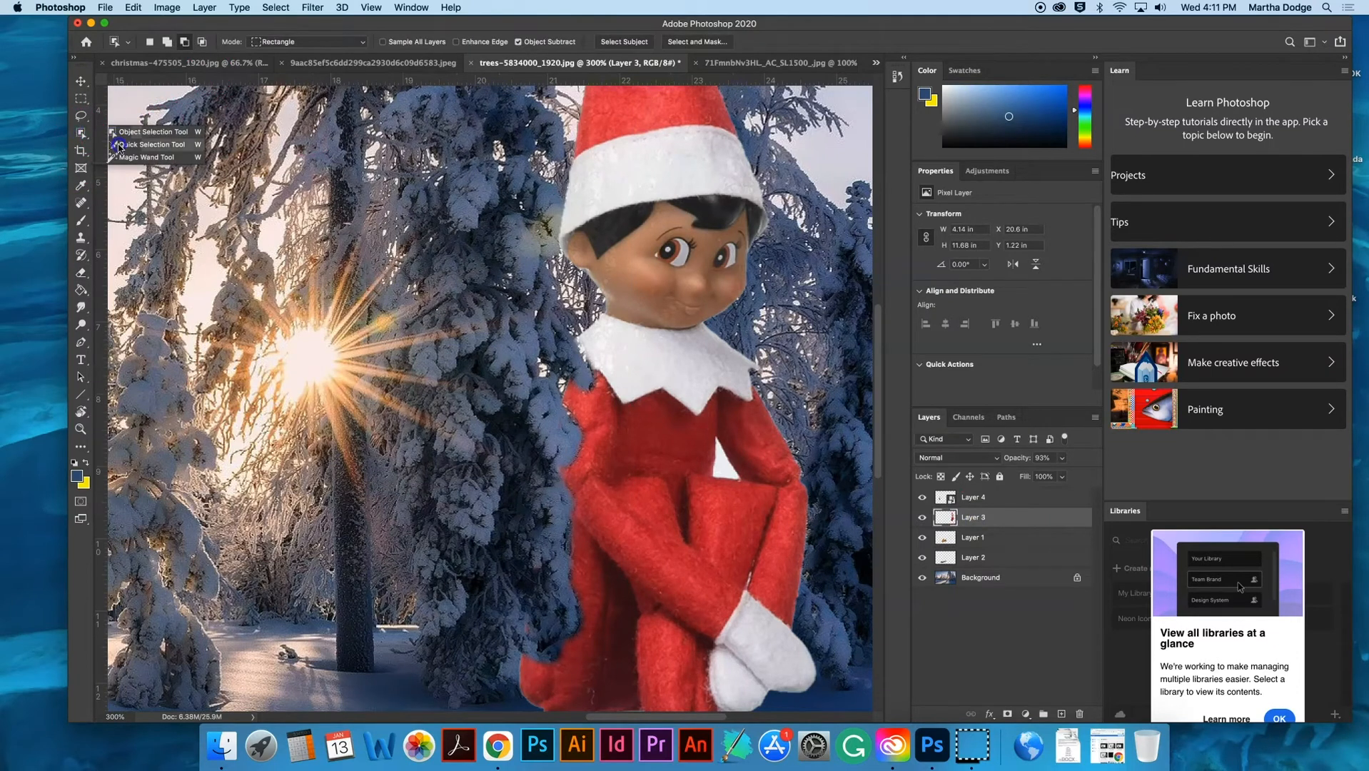
{"action": "left_click", "coordinate": [118, 146]}
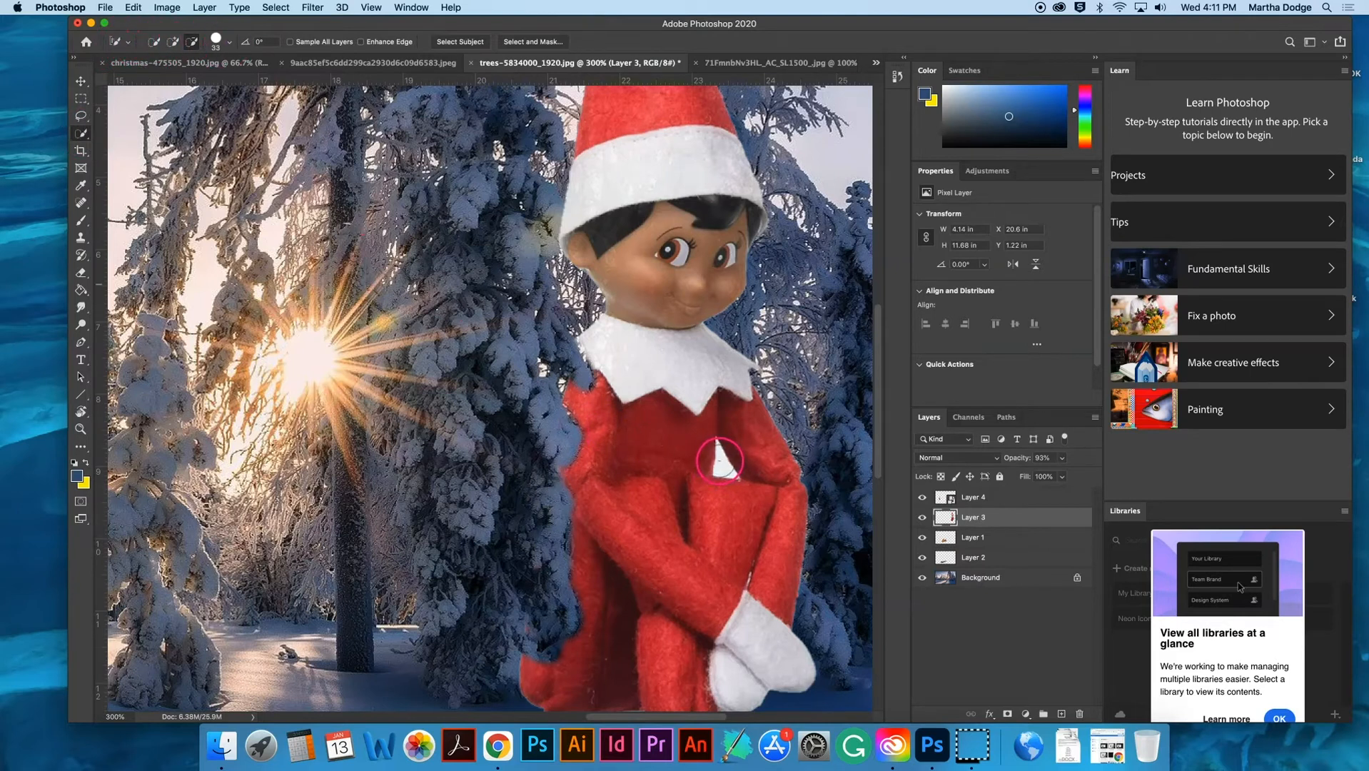
{"action": "left_click", "coordinate": [227, 47]}
{"action": "left_click_drag", "start_coordinate": [182, 78], "coordinate": [165, 80]}
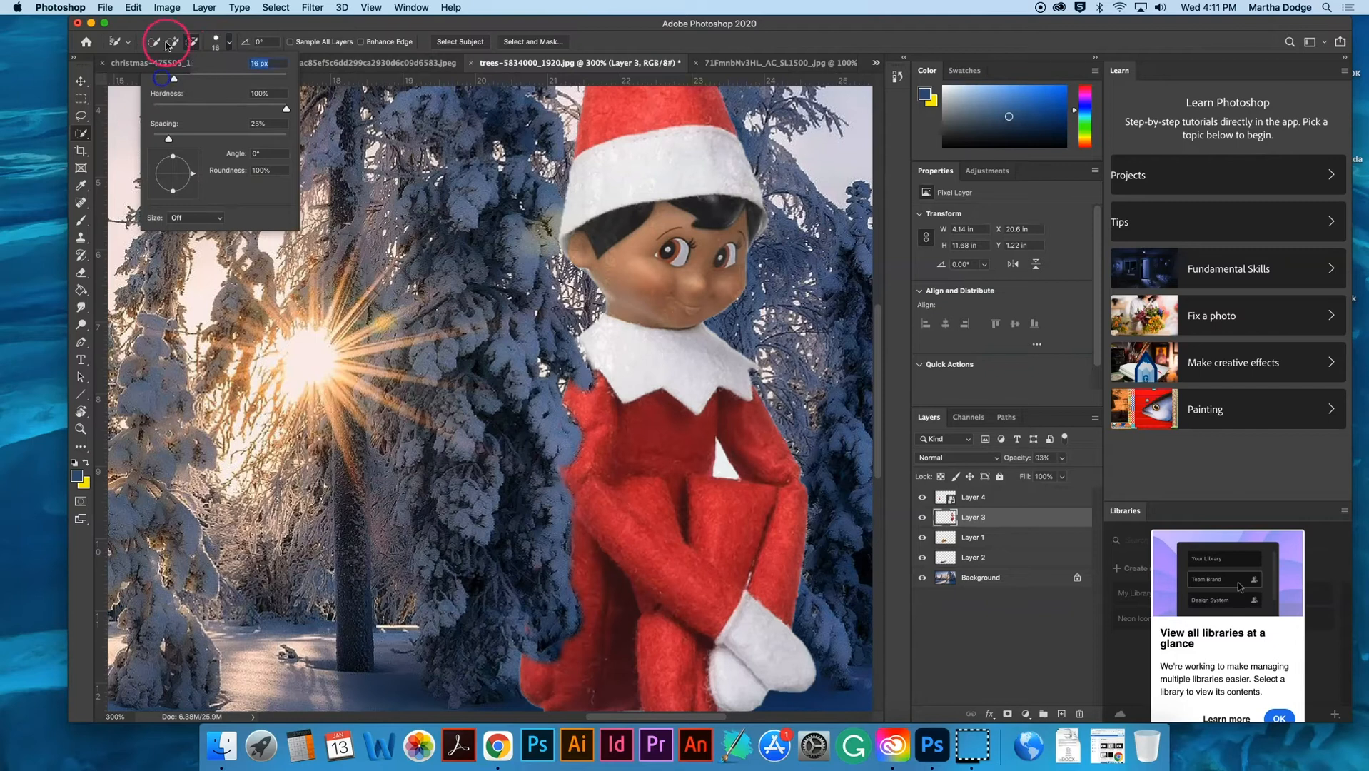
- Select and delete the white area in the gap between the large elf's arm and body, including the leftover fringe, and deselect
{"action": "left_click", "coordinate": [155, 43]}
{"action": "left_click", "coordinate": [721, 469]}
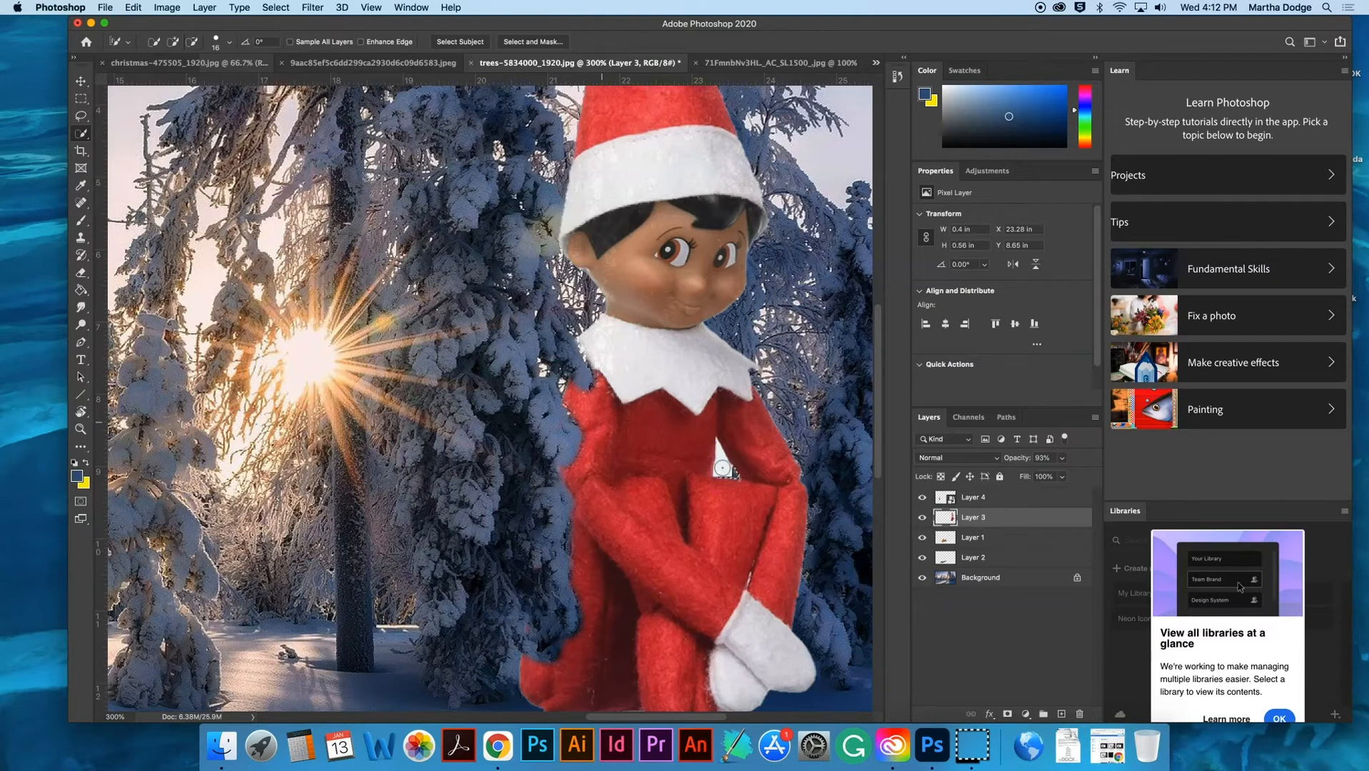
{"action": "left_click_drag", "start_coordinate": [722, 468], "coordinate": [727, 469]}
{"action": "key", "text": "super+plus"}
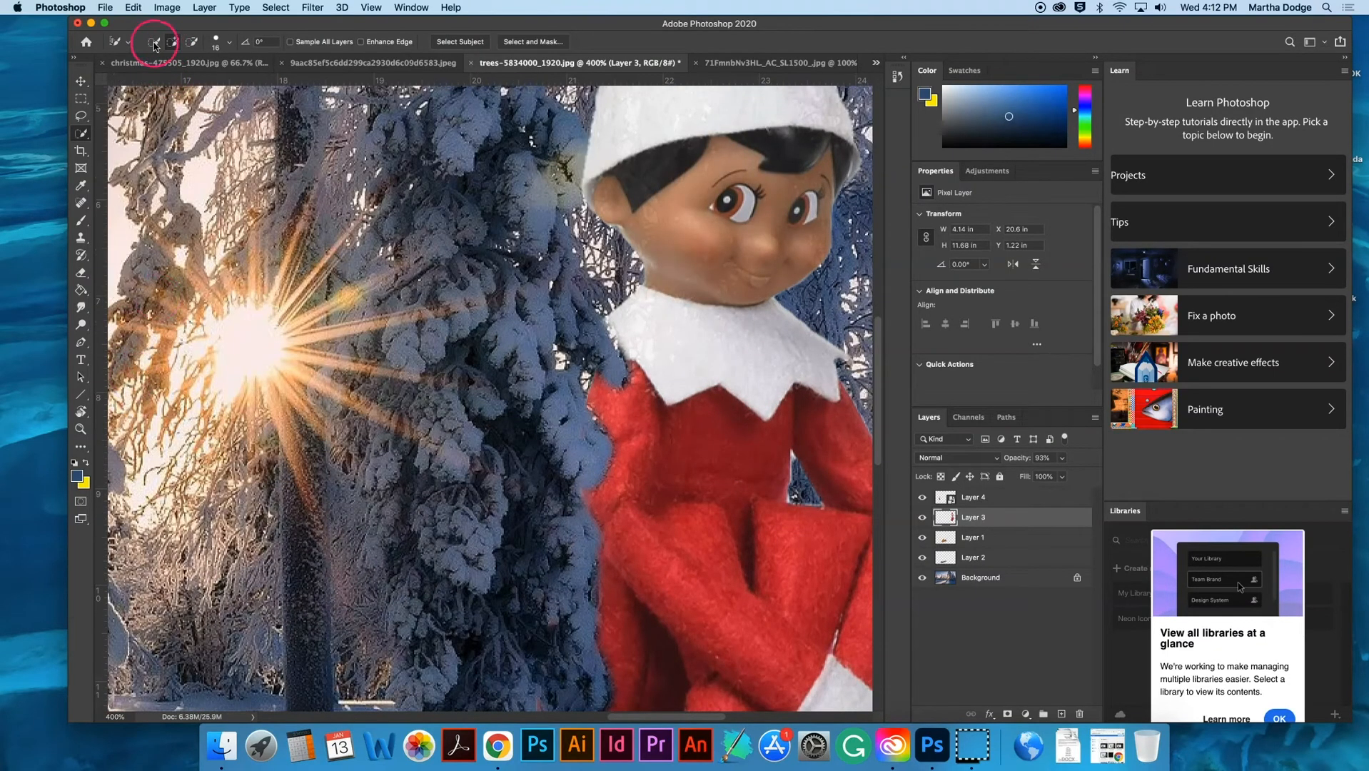
{"action": "left_click_drag", "start_coordinate": [789, 460], "coordinate": [794, 469]}
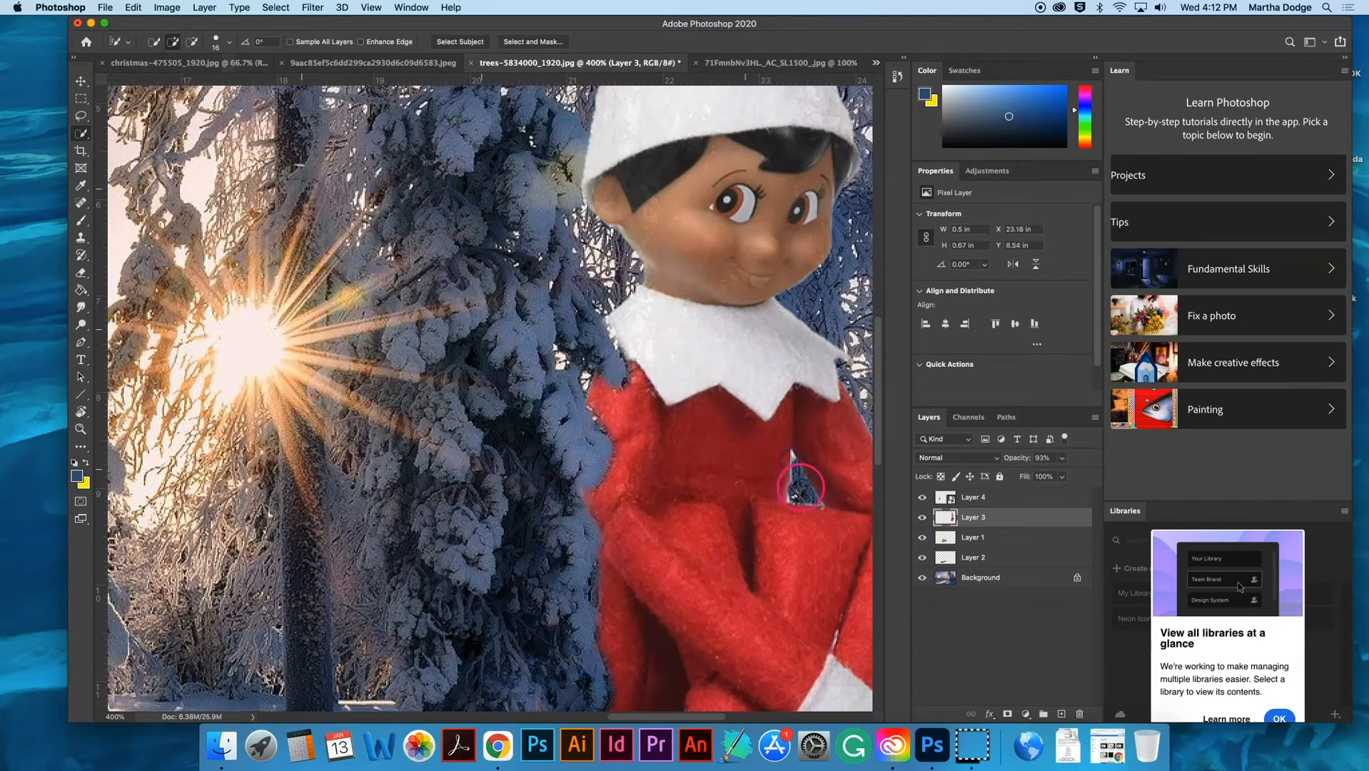
{"action": "key", "text": "super+d"}
- Set the large elf layer's opacity to 100%
{"action": "scroll", "coordinate": [771, 495], "scroll_direction": "up", "scroll_amount": 5}
{"action": "scroll", "coordinate": [770, 495], "scroll_direction": "down", "scroll_amount": 3}
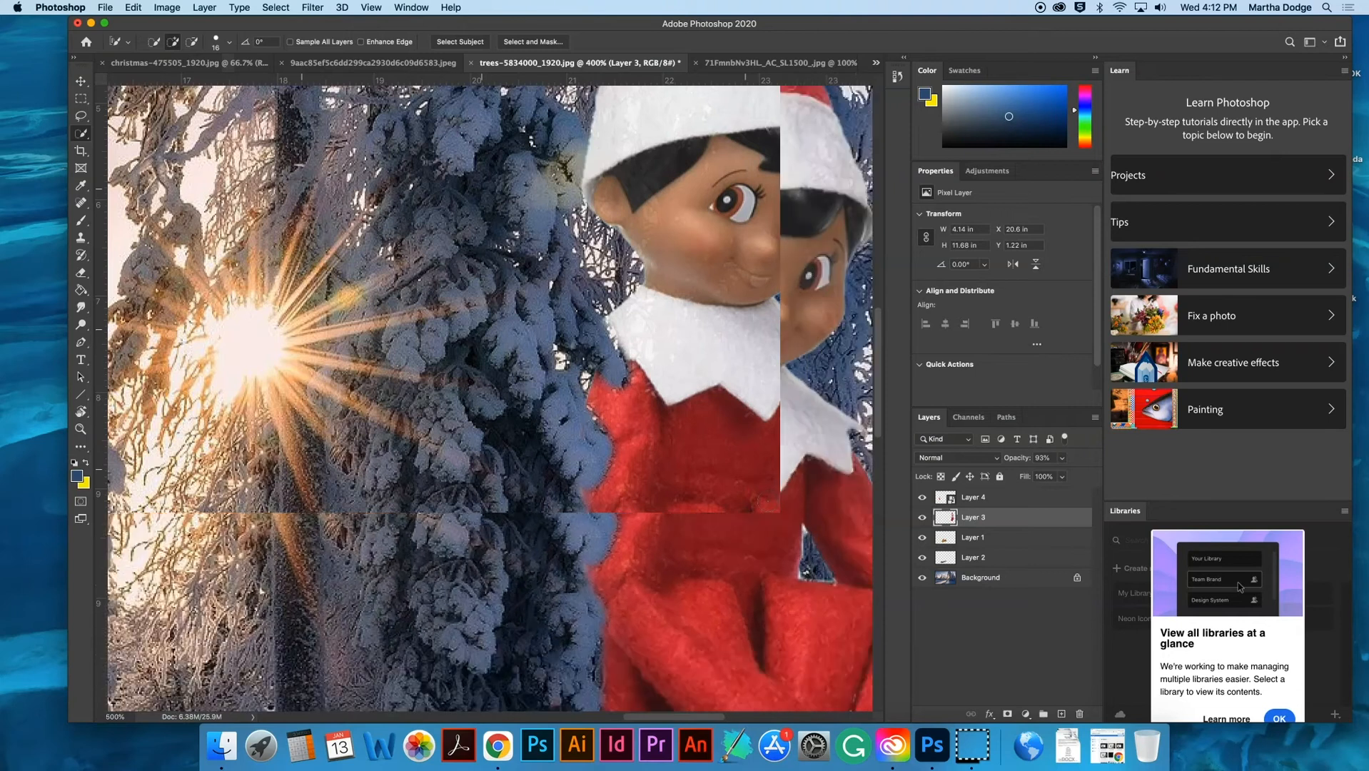
{"action": "key", "text": "super+minus"}
{"action": "key", "text": "super+minus"}
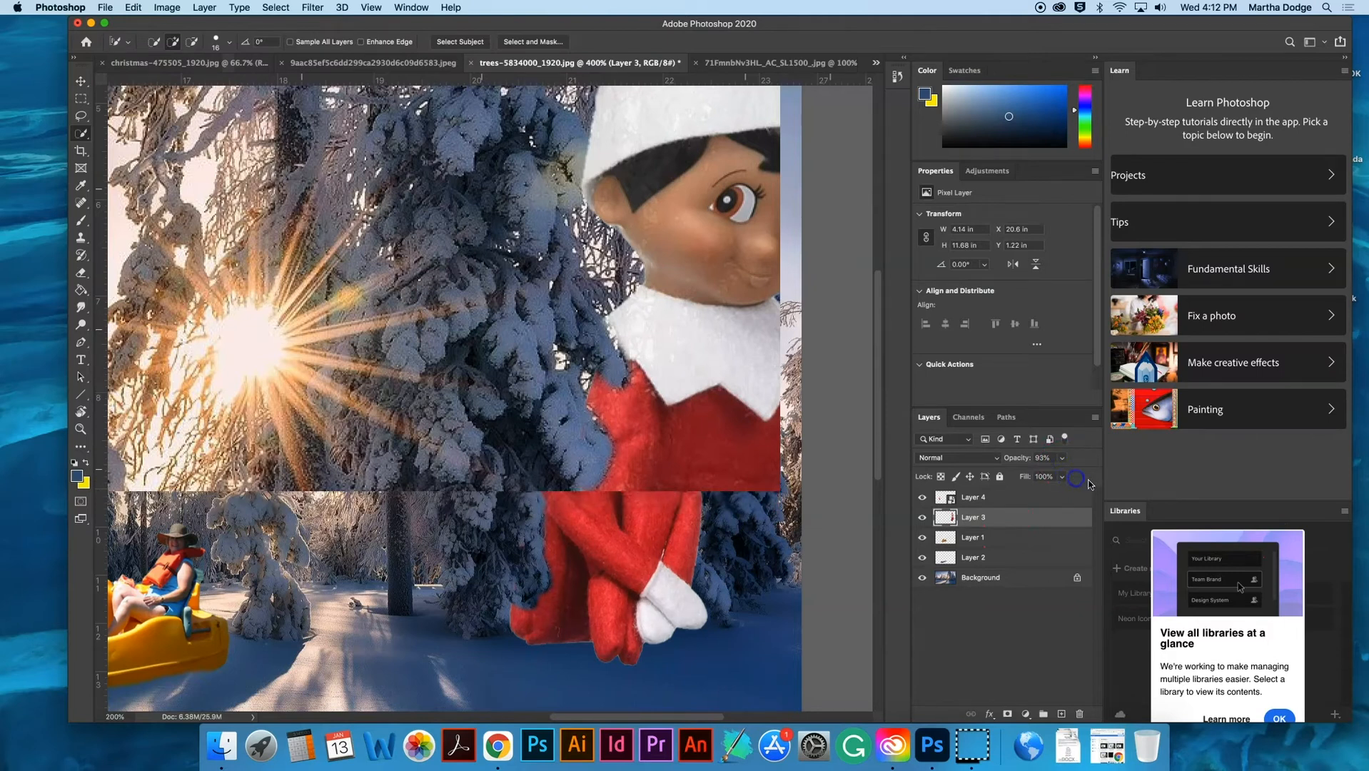
{"action": "scroll", "coordinate": [725, 473], "scroll_direction": "up", "scroll_amount": 5}
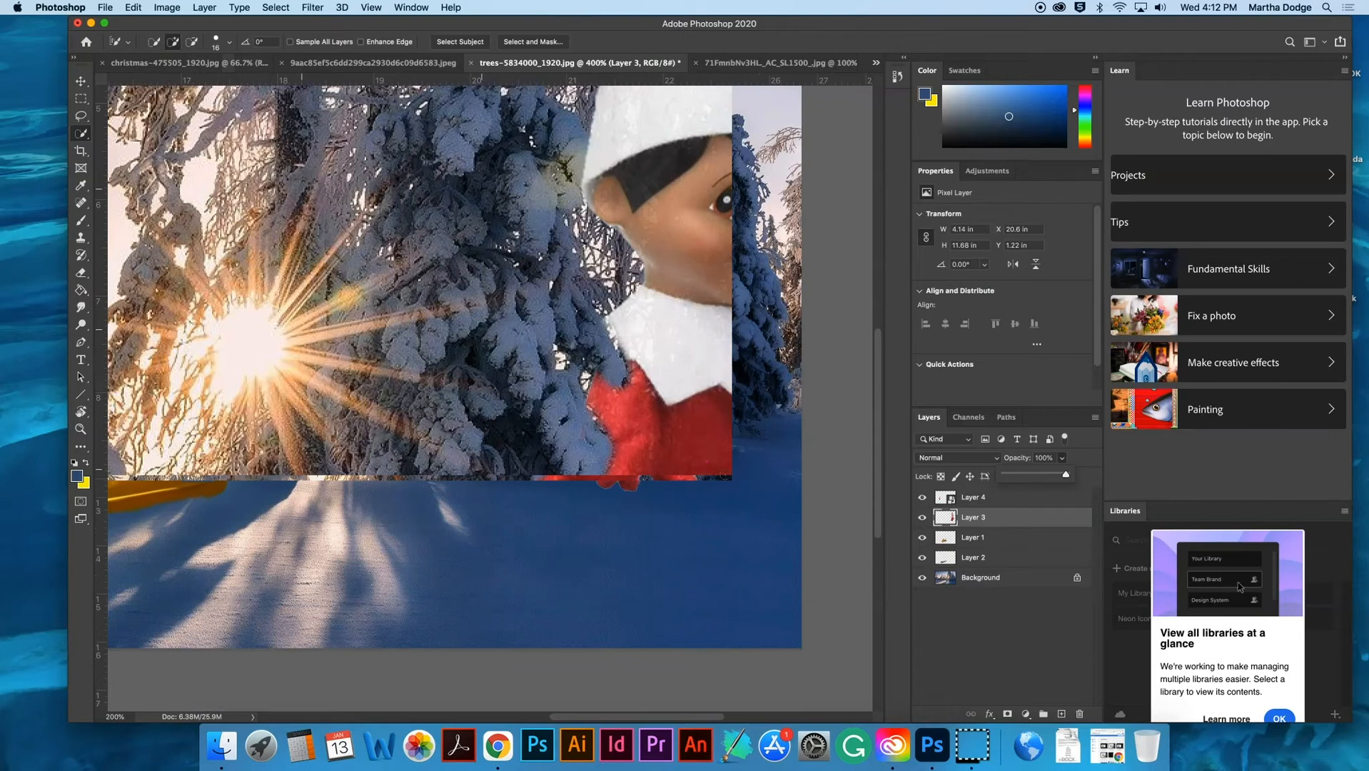
{"action": "scroll", "coordinate": [715, 482], "scroll_direction": "down", "scroll_amount": 2}
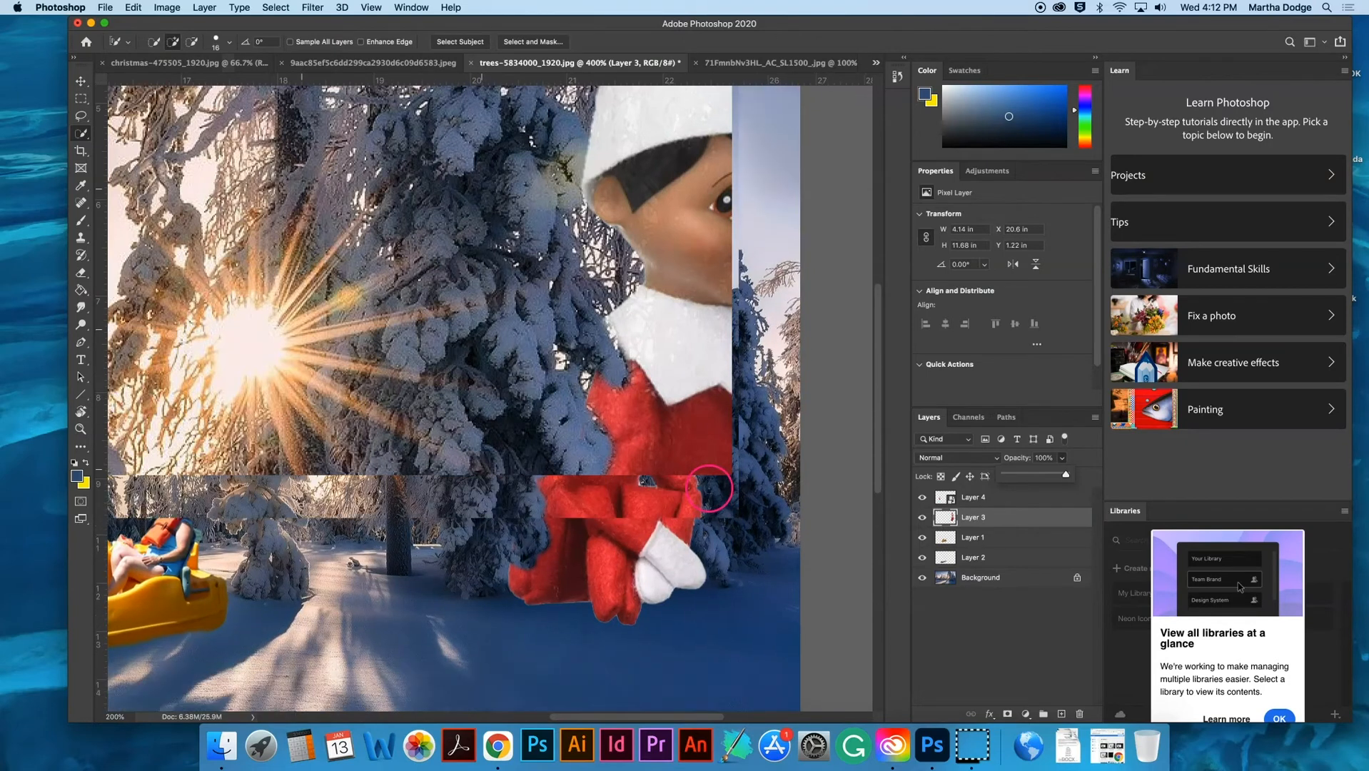
{"action": "key", "text": "super+minus"}
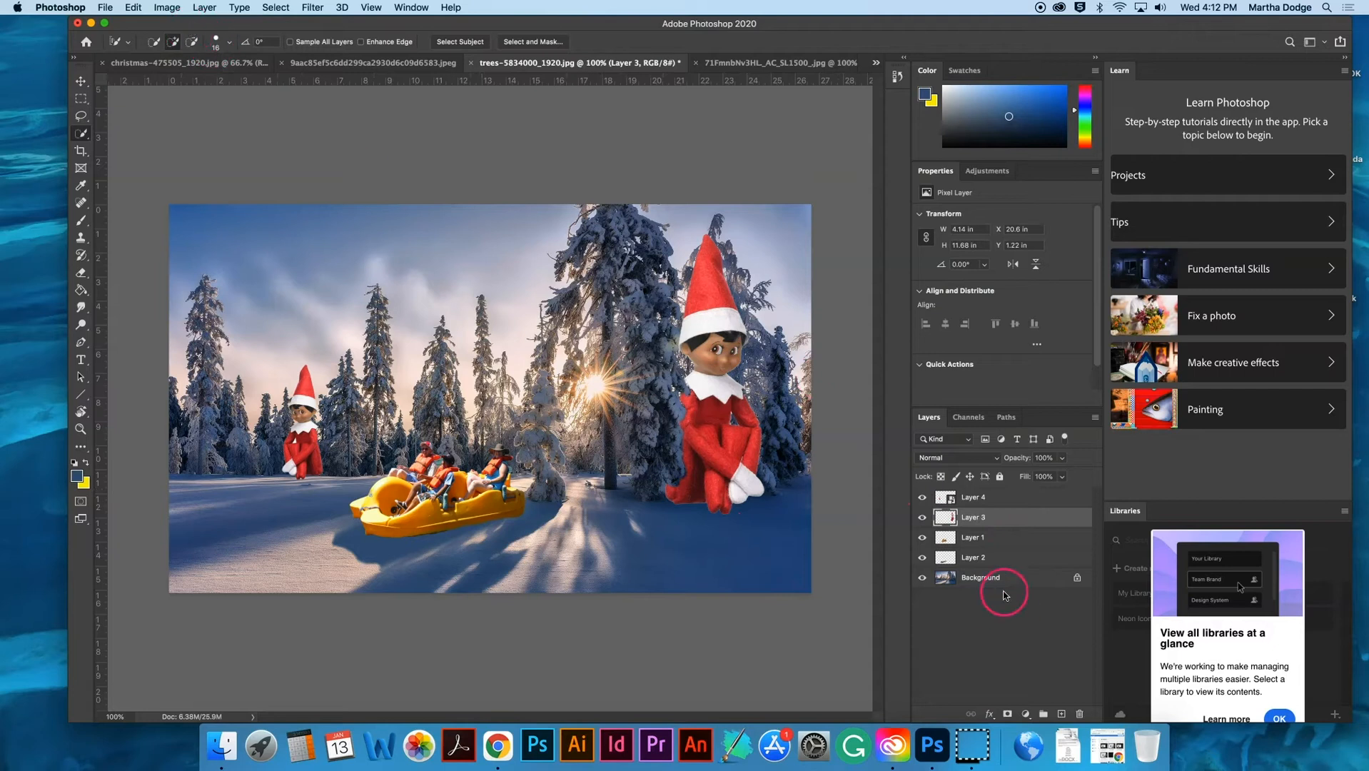
- Apply a Photo Filter to the large elf layer using Cooling Filter (LBB) at about 70% density
{"action": "left_click", "coordinate": [174, 9]}
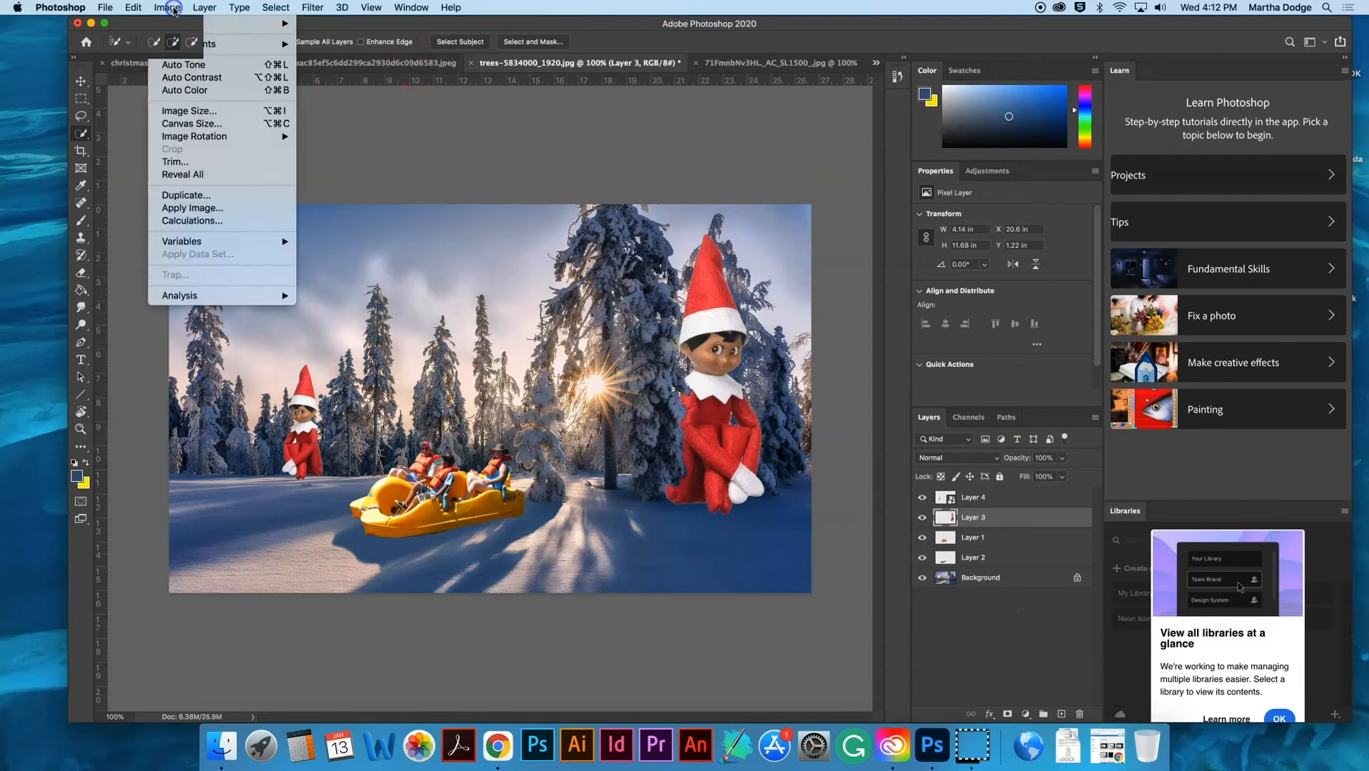
{"action": "mouse_move", "coordinate": [179, 44]}
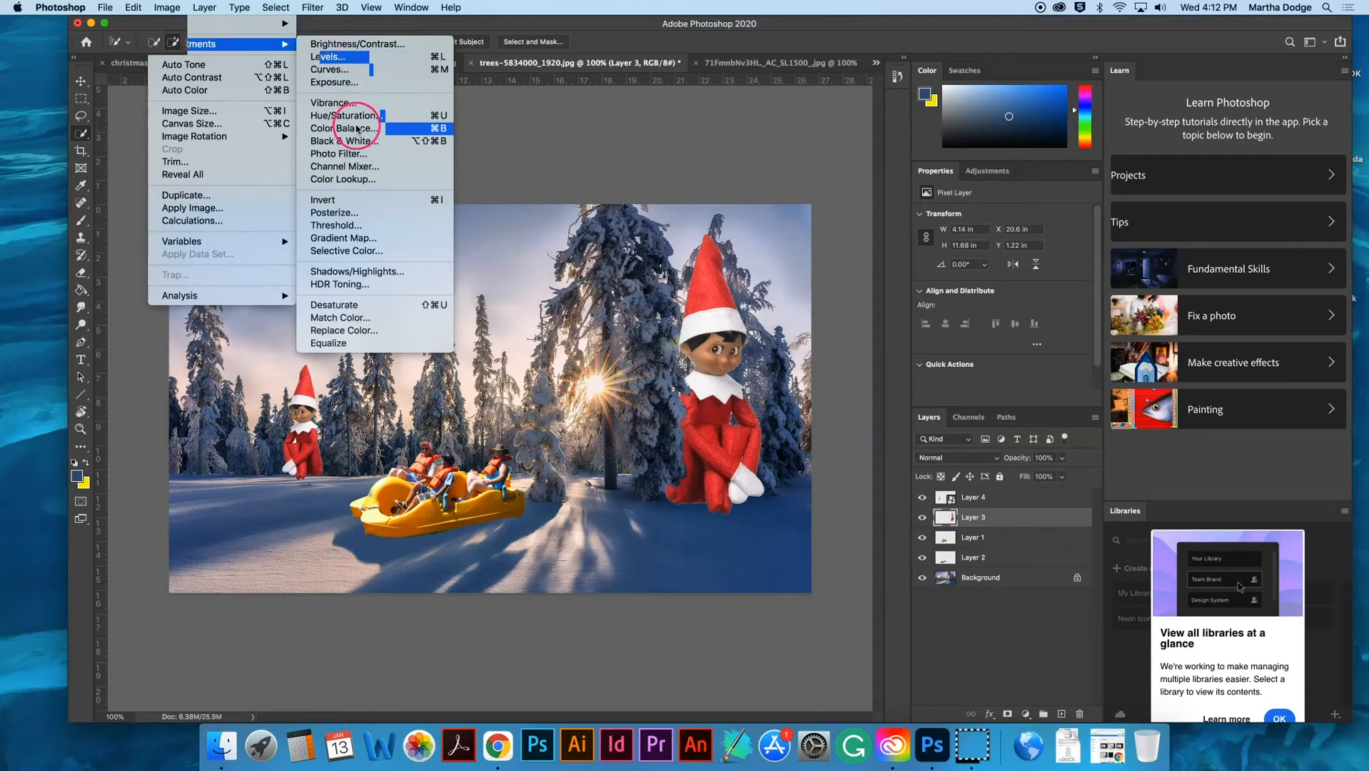
{"action": "left_click", "coordinate": [355, 152]}
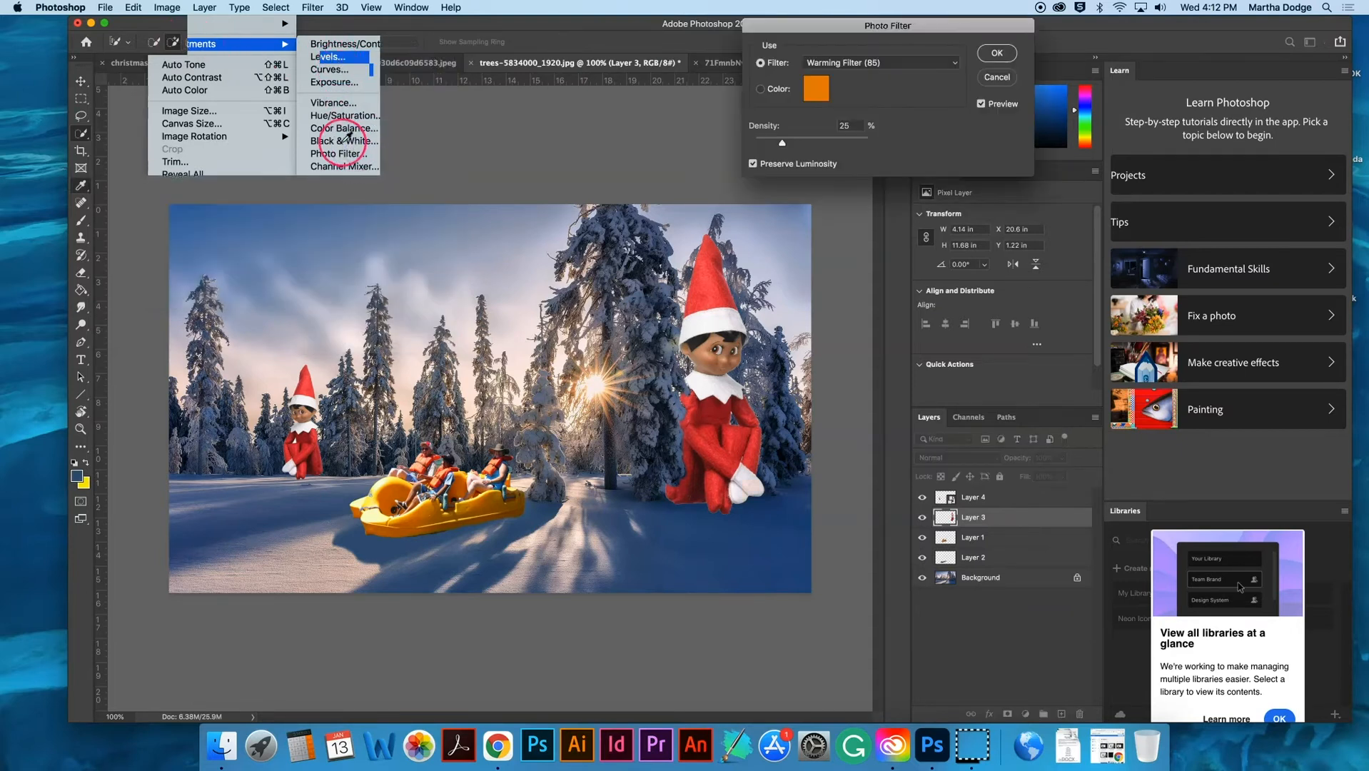
{"action": "left_click_drag", "start_coordinate": [850, 53], "coordinate": [1039, 103]}
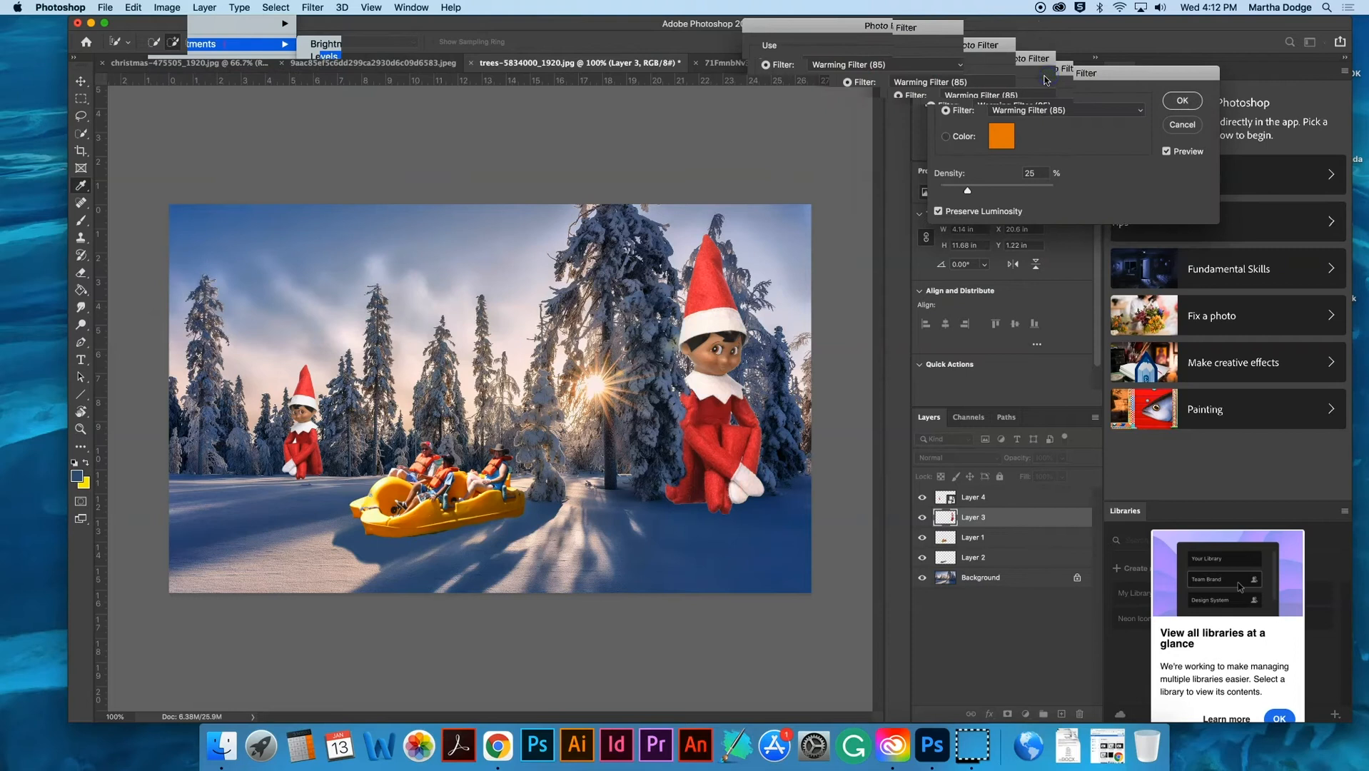
{"action": "left_click", "coordinate": [1046, 110]}
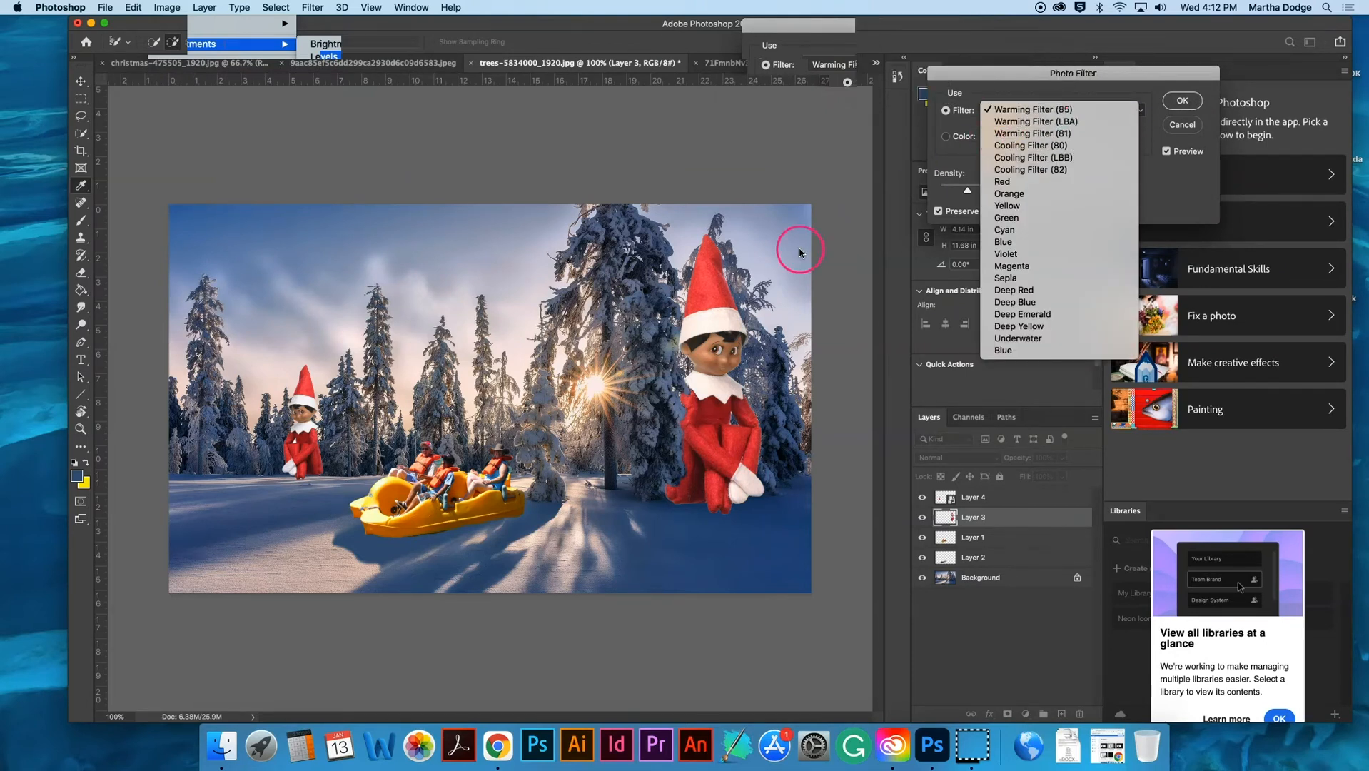
{"action": "left_click", "coordinate": [1021, 123]}
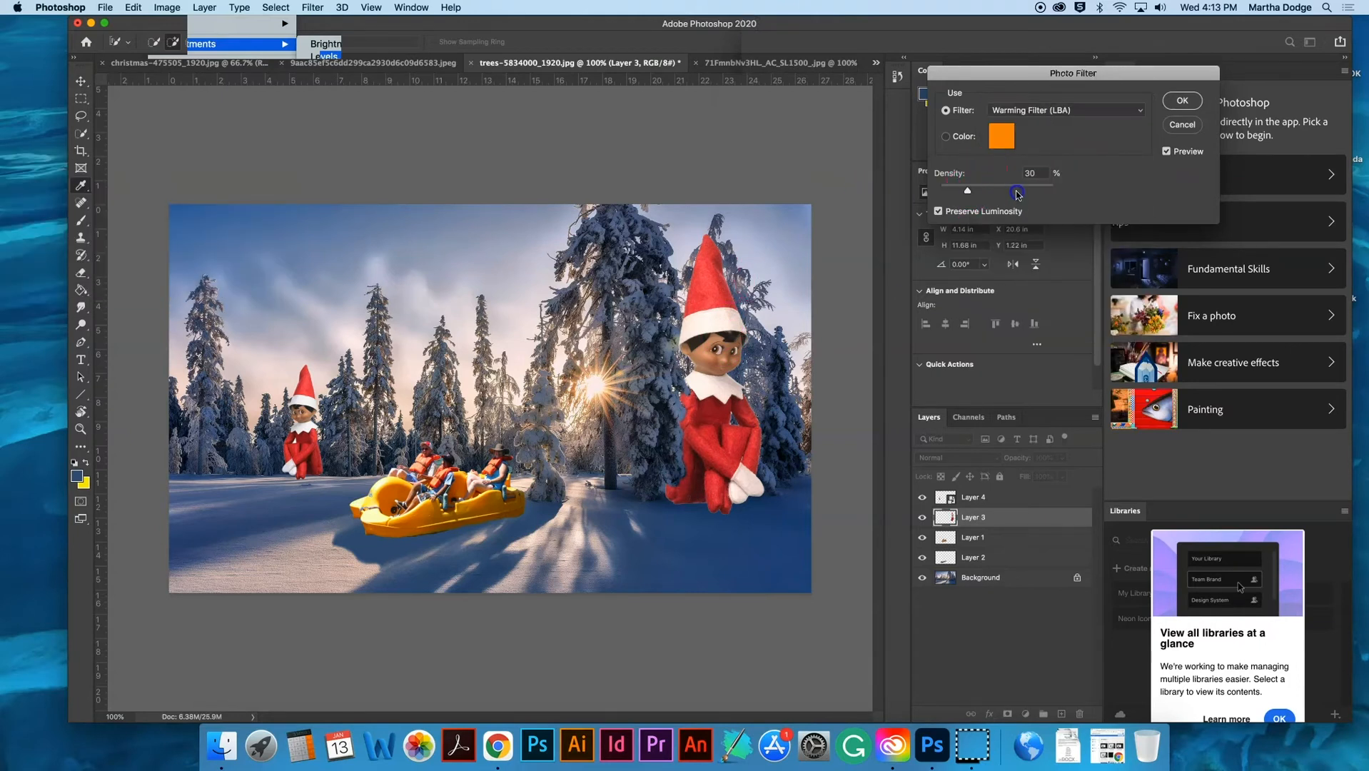
{"action": "left_click", "coordinate": [1028, 113]}
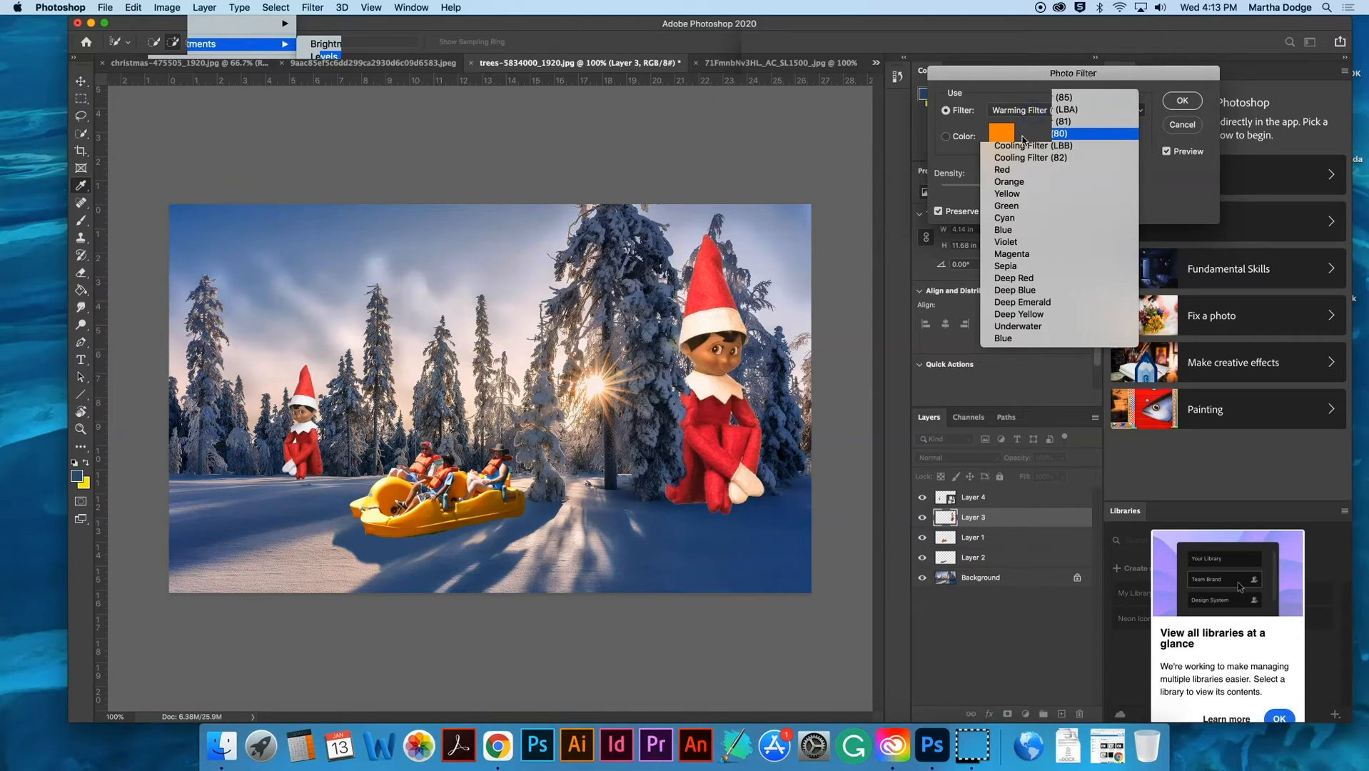
{"action": "left_click", "coordinate": [1022, 146]}
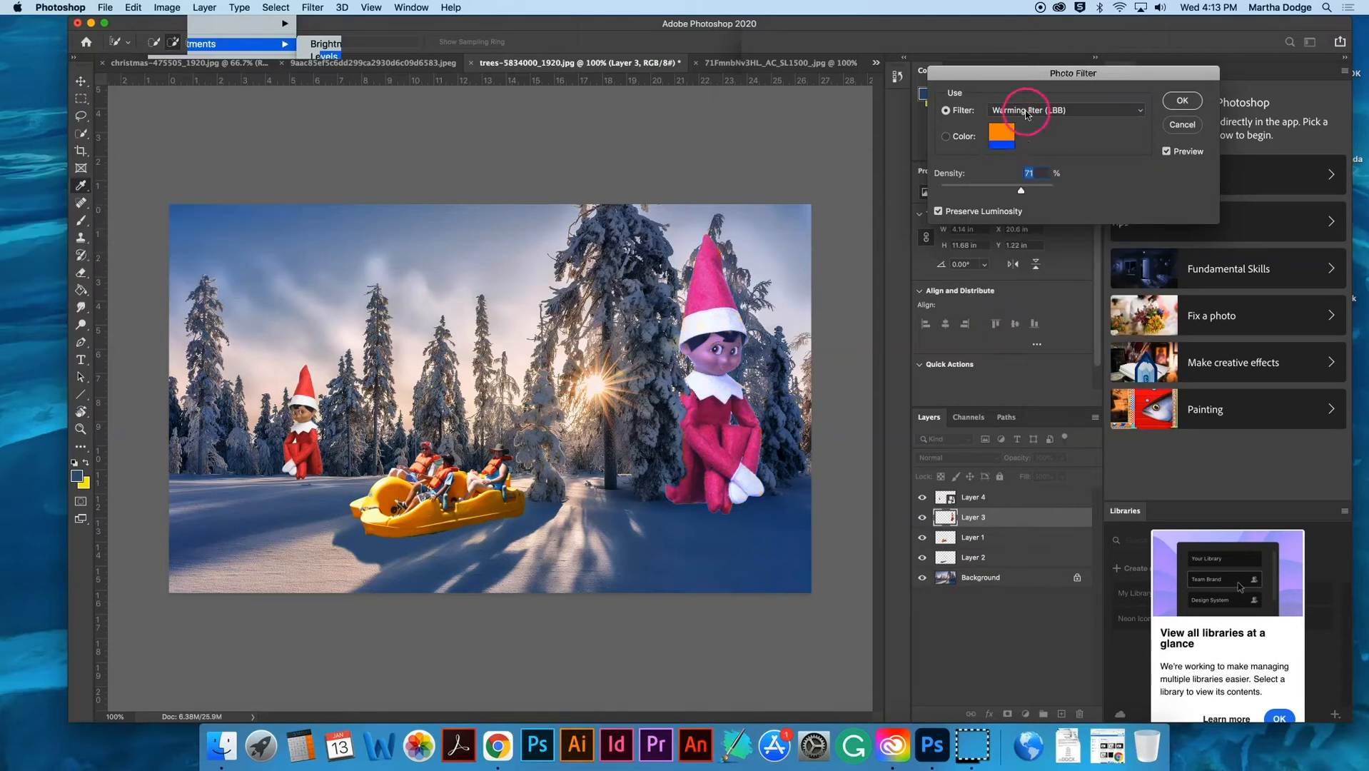
{"action": "mouse_move", "coordinate": [1018, 190]}
{"action": "left_mouse_down"}
{"action": "mouse_move", "coordinate": [947, 193]}
{"action": "mouse_move", "coordinate": [1067, 193]}
{"action": "mouse_move", "coordinate": [925, 193]}
{"action": "mouse_move", "coordinate": [1014, 195]}
{"action": "left_mouse_up"}
{"action": "left_click", "coordinate": [1183, 102]}
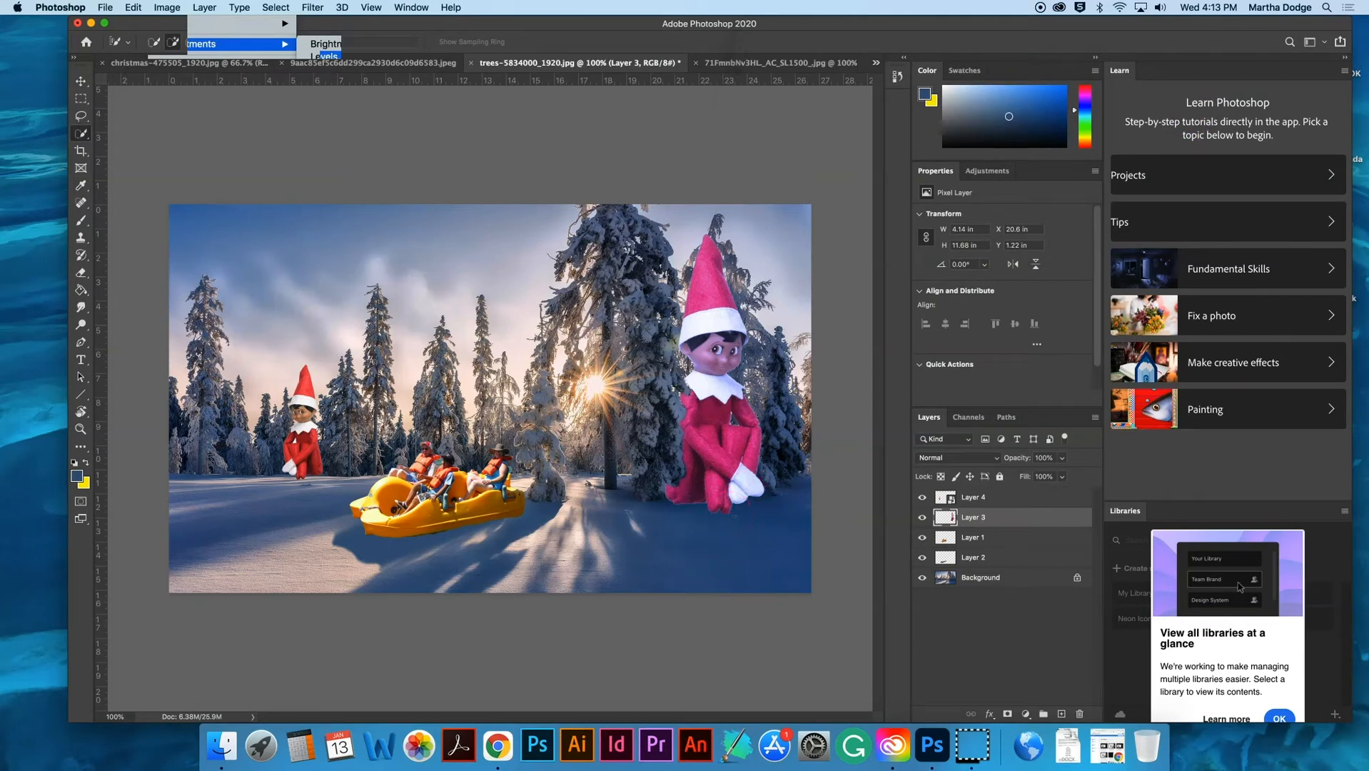
{"action": "left_click", "coordinate": [336, 147]}
- Darken the large elf layer with a Brightness/Contrast adjustment, setting the brightness to about -56
{"action": "left_click", "coordinate": [166, 7]}
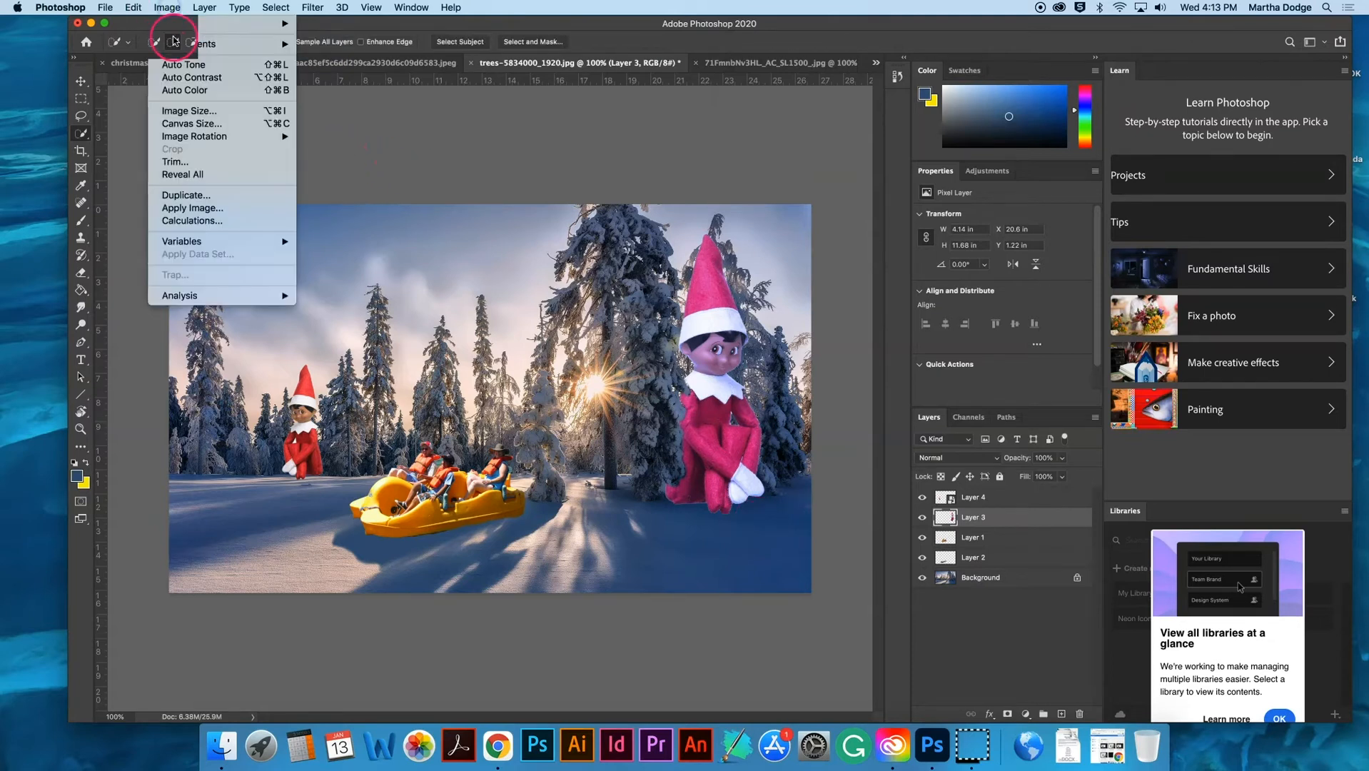
{"action": "mouse_move", "coordinate": [175, 44]}
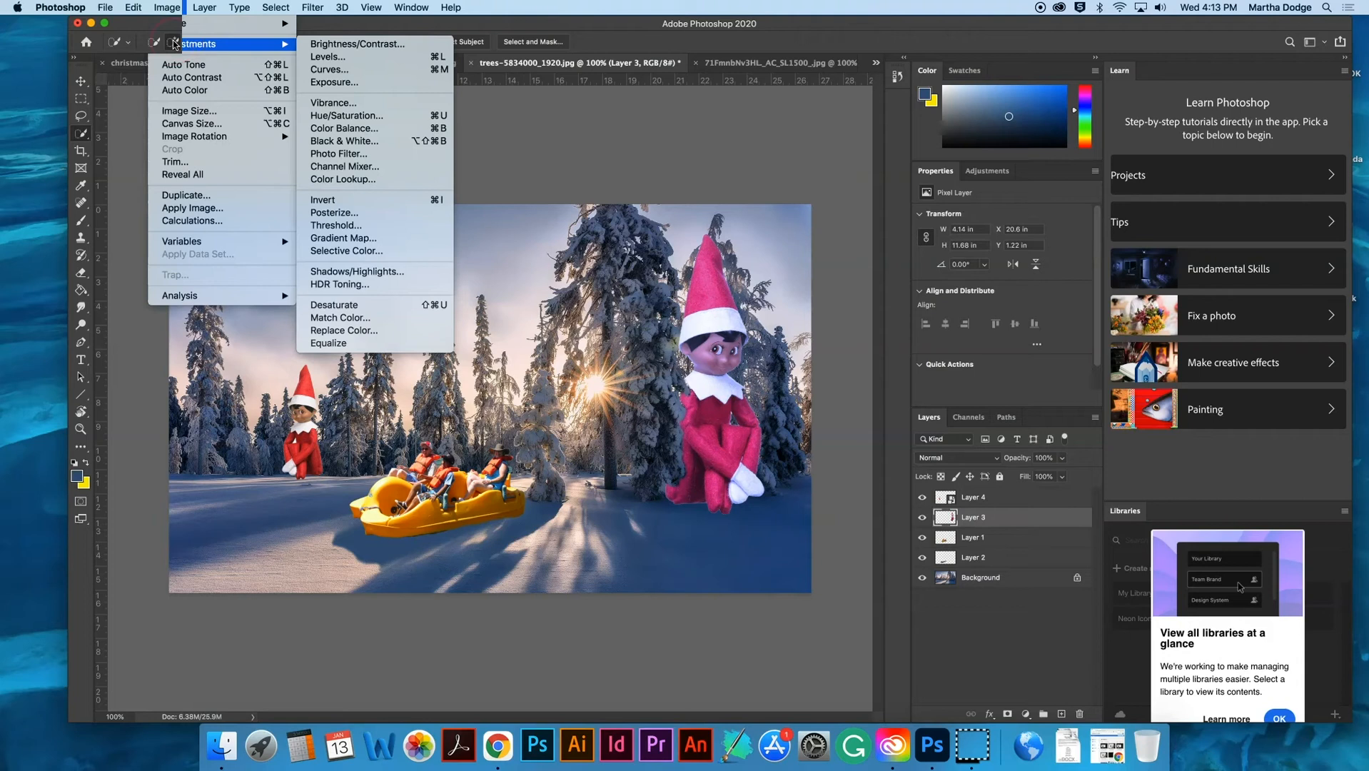
{"action": "left_click", "coordinate": [315, 46]}
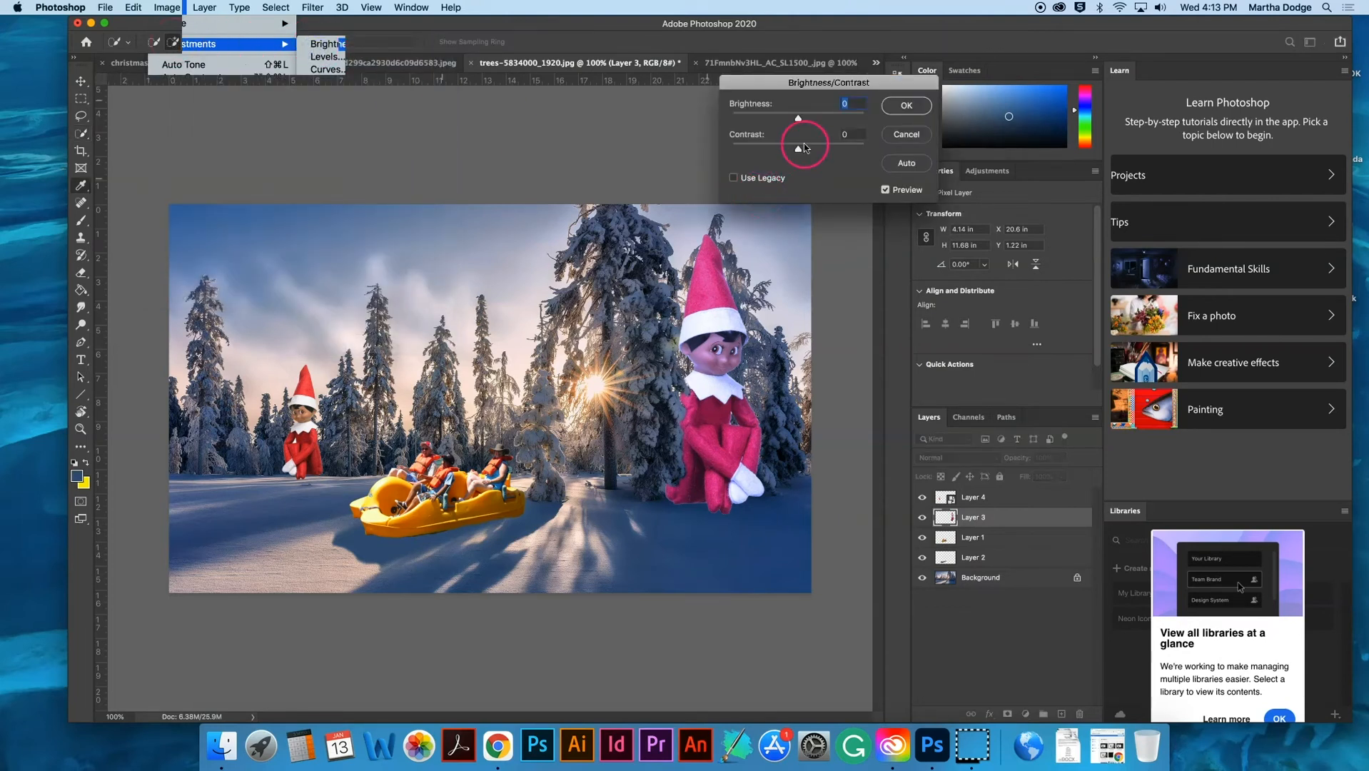
{"action": "left_click_drag", "start_coordinate": [798, 119], "coordinate": [771, 126]}
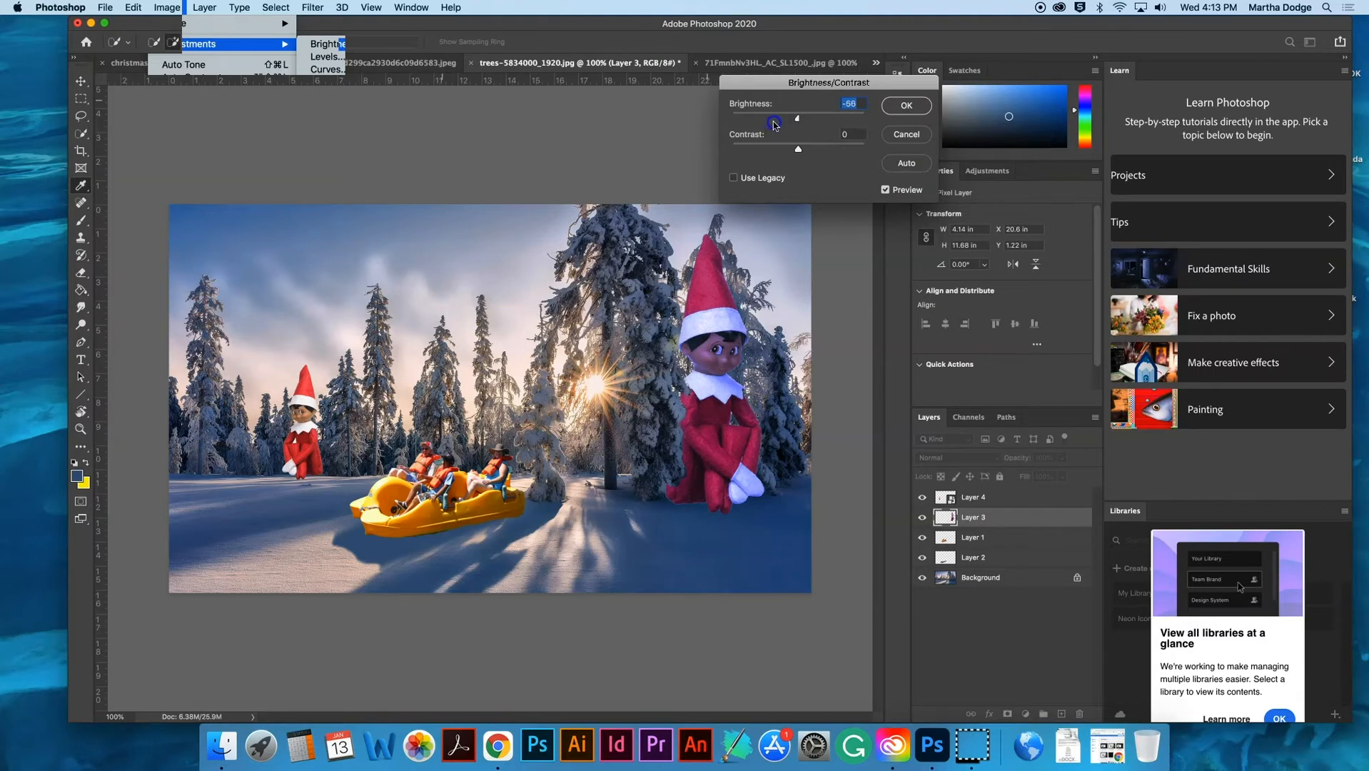
{"action": "left_click_drag", "start_coordinate": [773, 120], "coordinate": [776, 121]}
{"action": "left_click", "coordinate": [906, 105]}
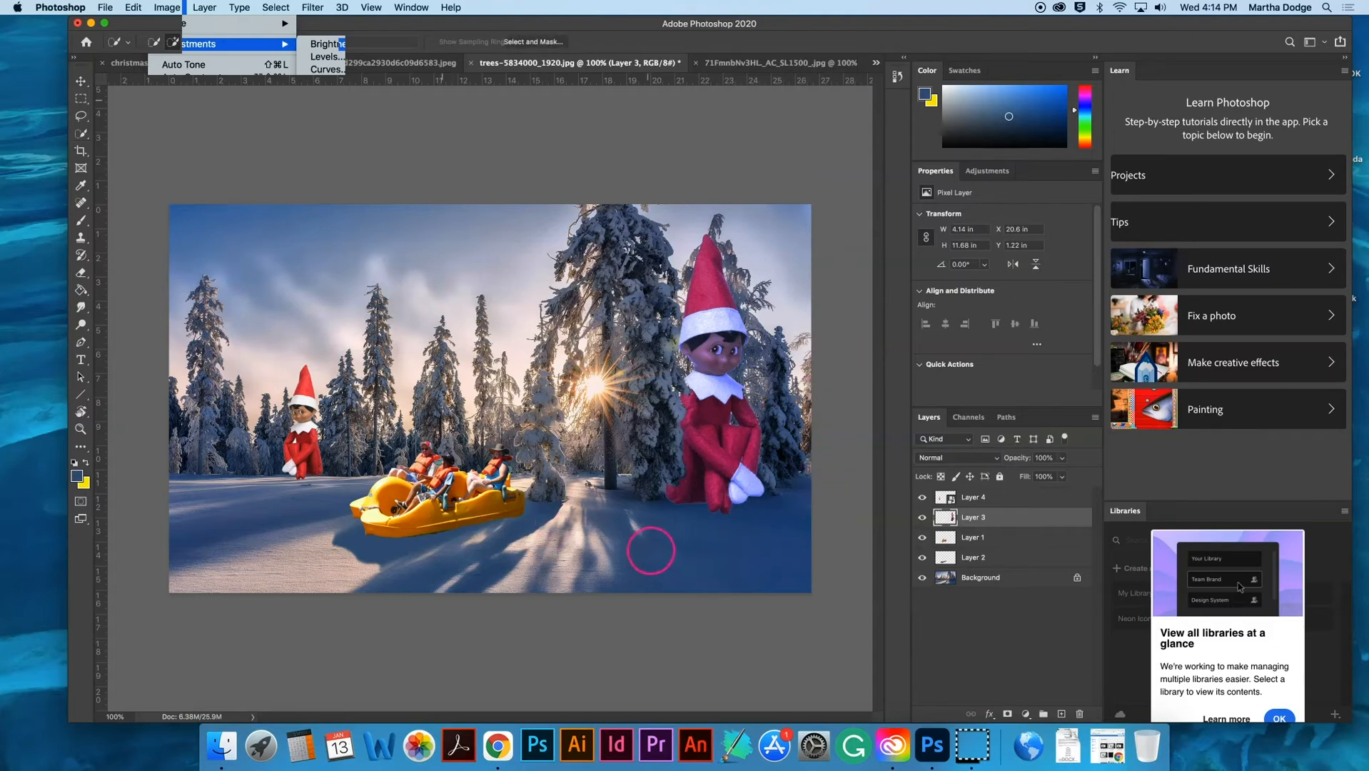
- Erase the leftover light fringe beneath the large elf's robe and feet with the Eraser tool
{"action": "key", "text": "super+plus"}
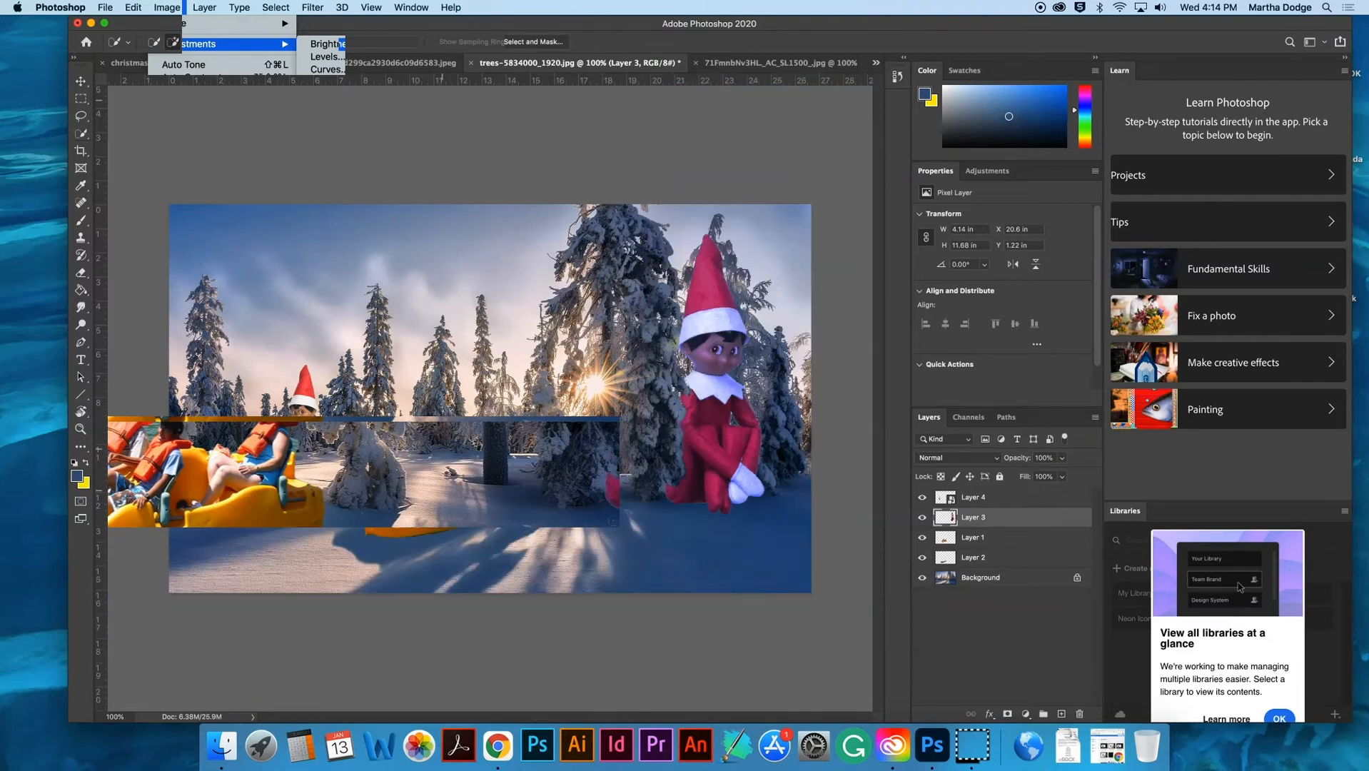
{"action": "scroll", "coordinate": [612, 548], "scroll_direction": "right", "scroll_amount": 5}
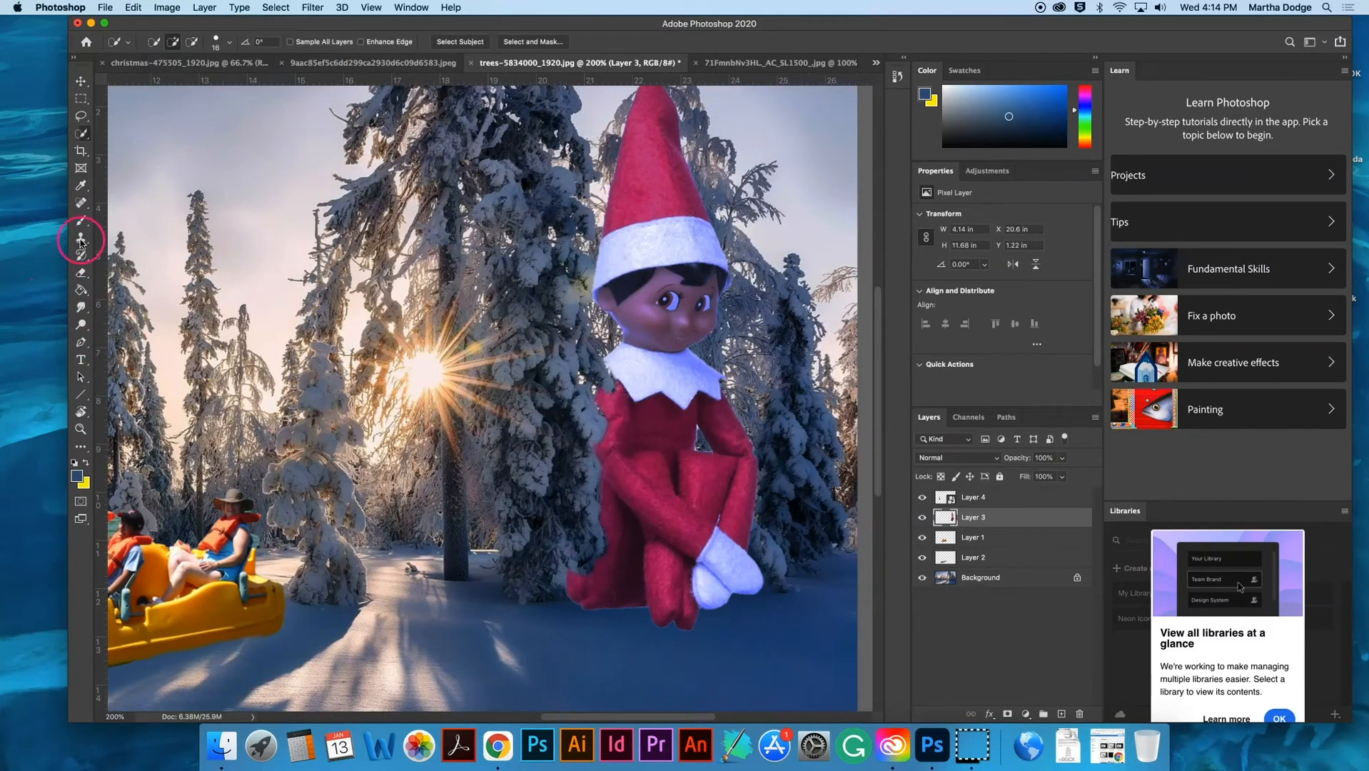
{"action": "left_click", "coordinate": [82, 274]}
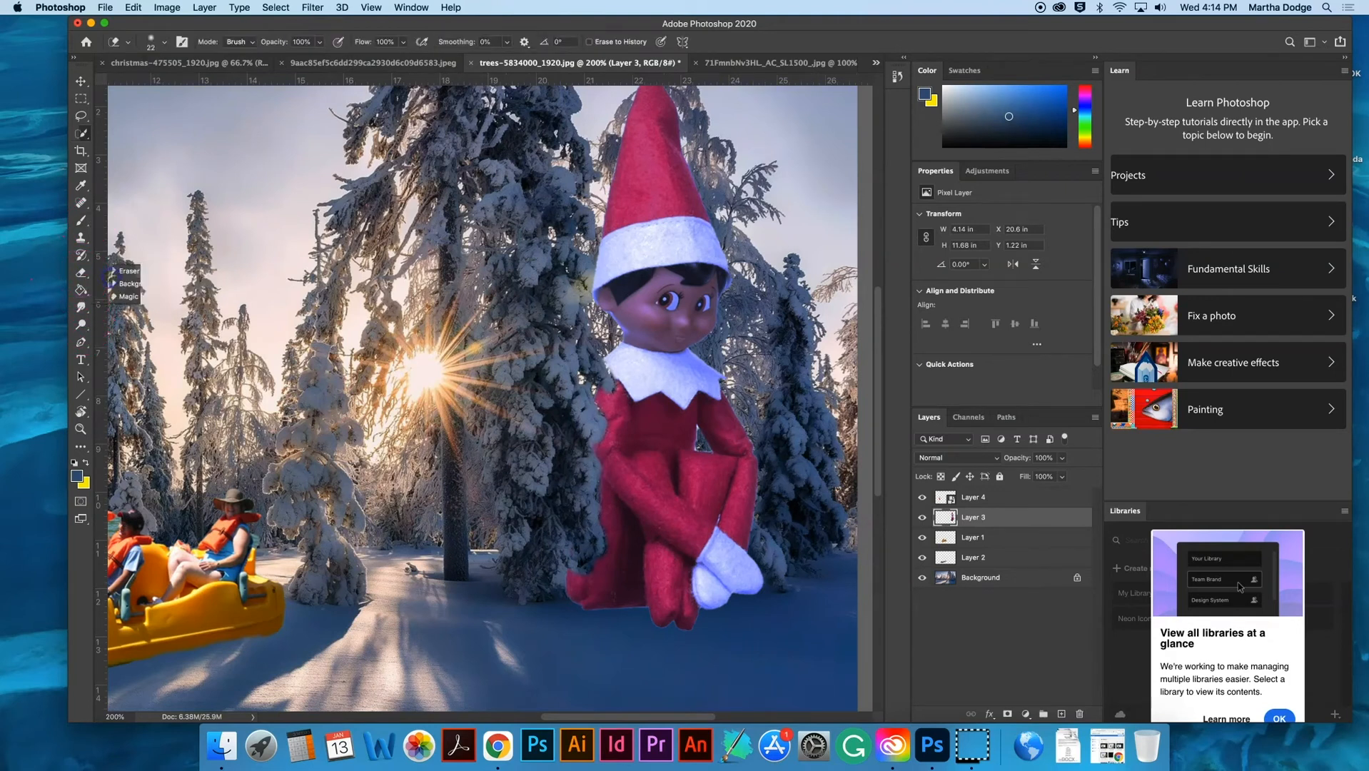
{"action": "left_click_drag", "start_coordinate": [636, 616], "coordinate": [630, 614]}
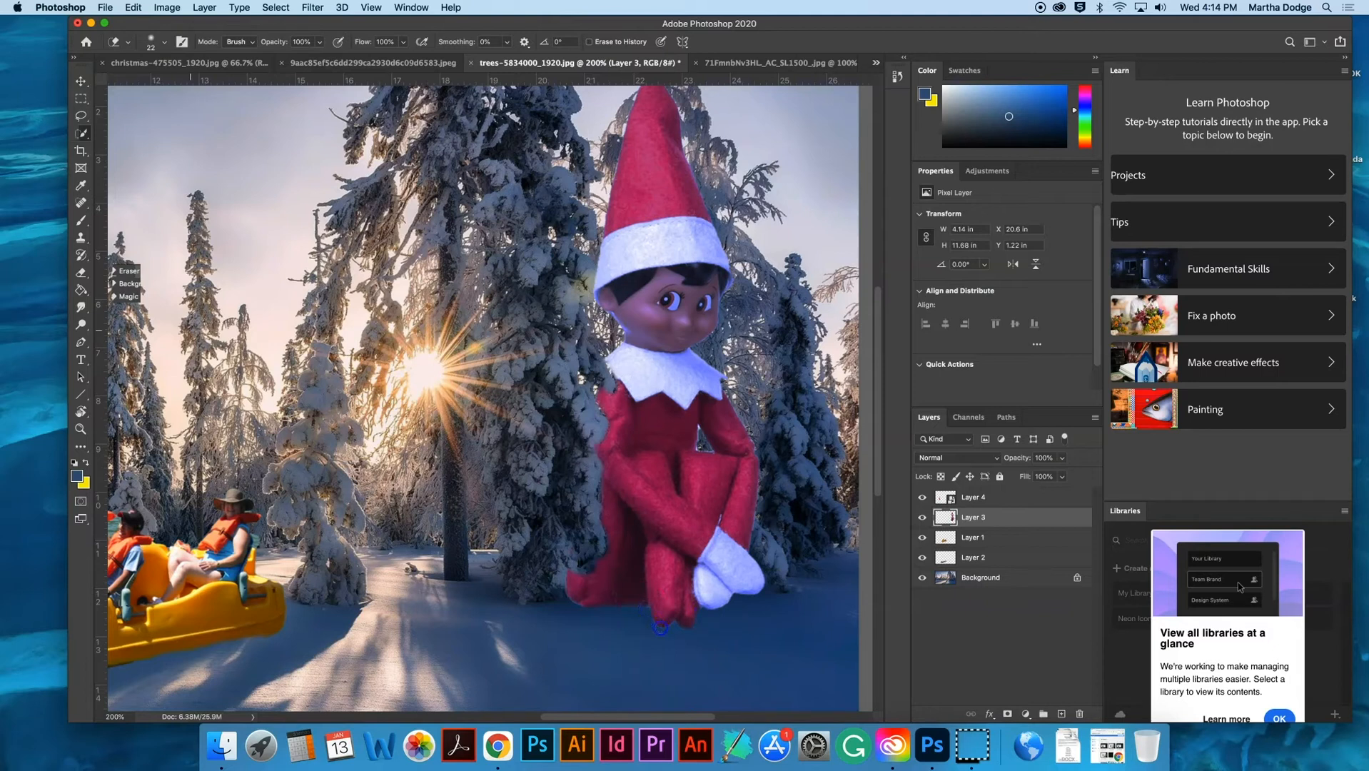
- Erase the remaining light fringe along the large elf's hat edge and outer arm
{"action": "scroll", "coordinate": [523, 651], "scroll_direction": "up", "scroll_amount": 5}
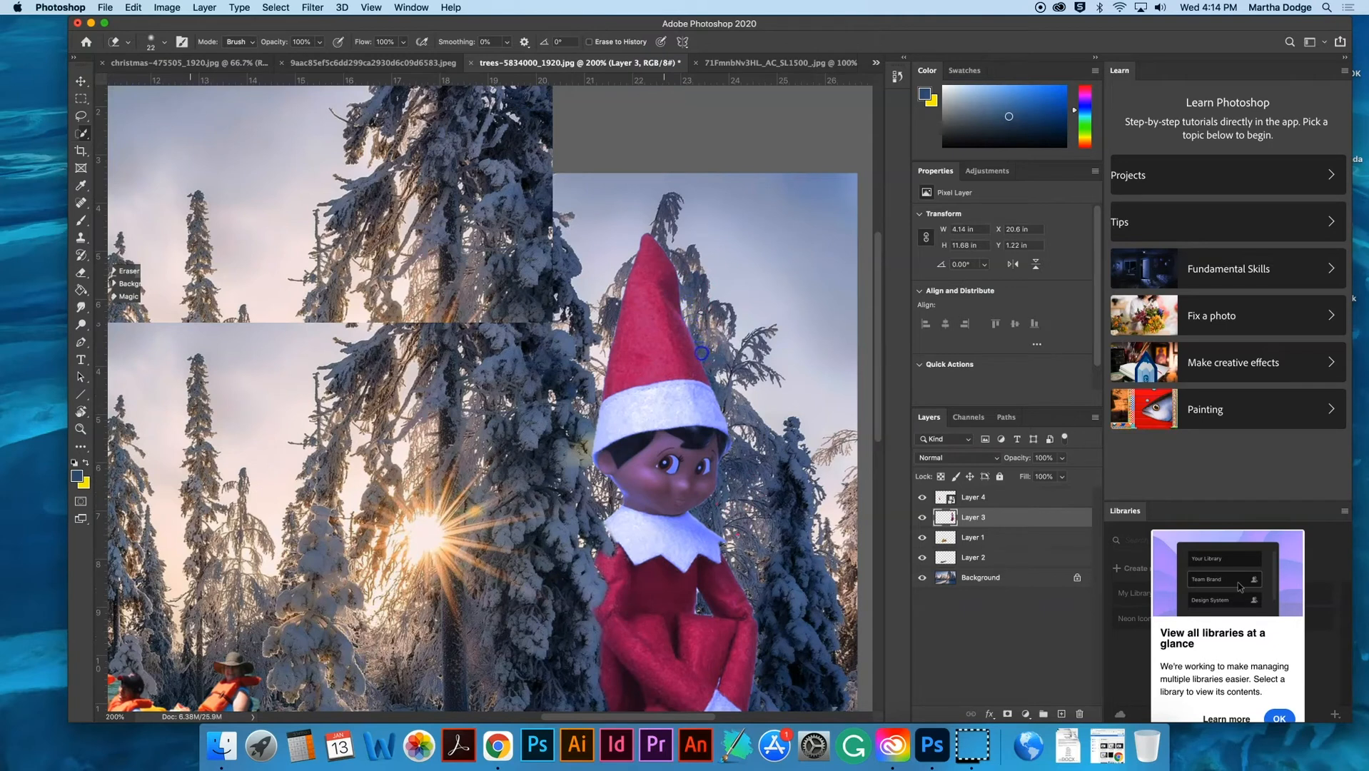
{"action": "left_click_drag", "start_coordinate": [700, 337], "coordinate": [691, 317]}
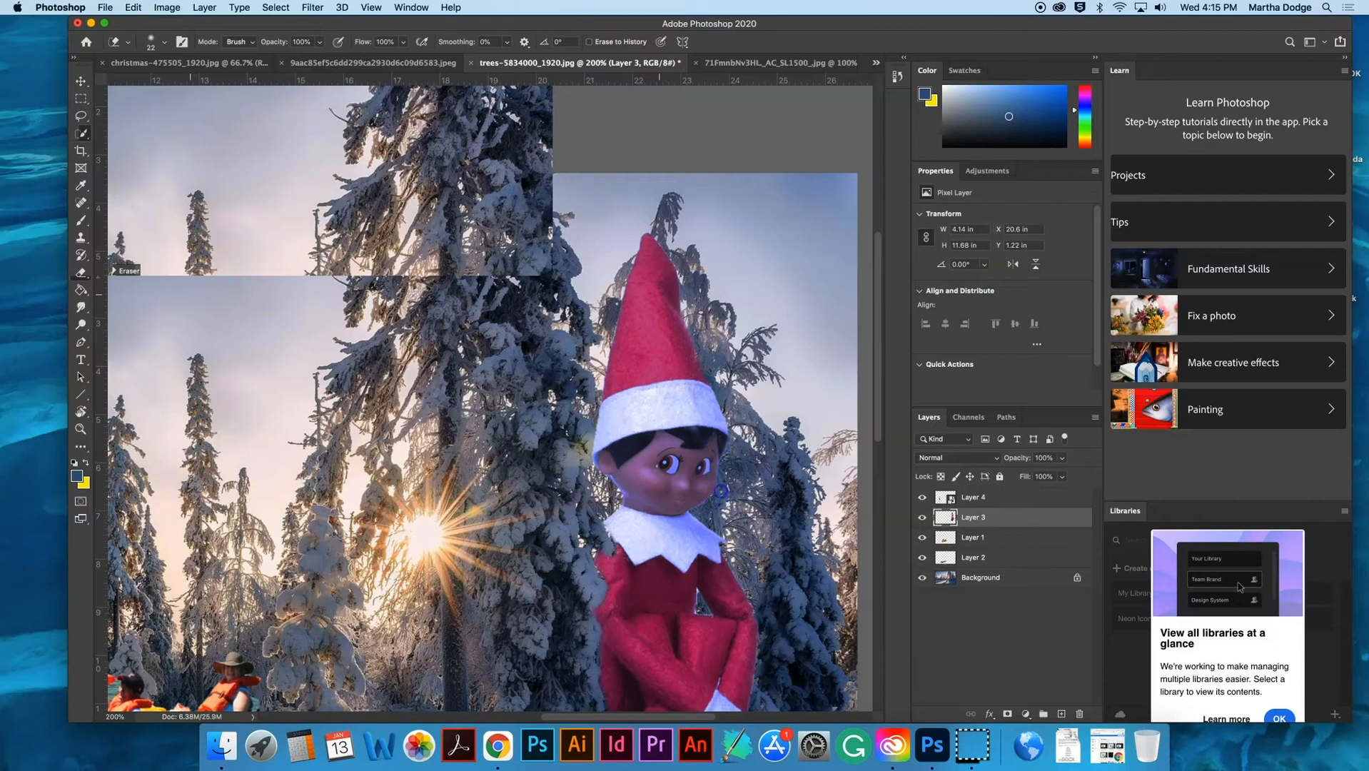
{"action": "scroll", "coordinate": [726, 502], "scroll_direction": "down", "scroll_amount": 5}
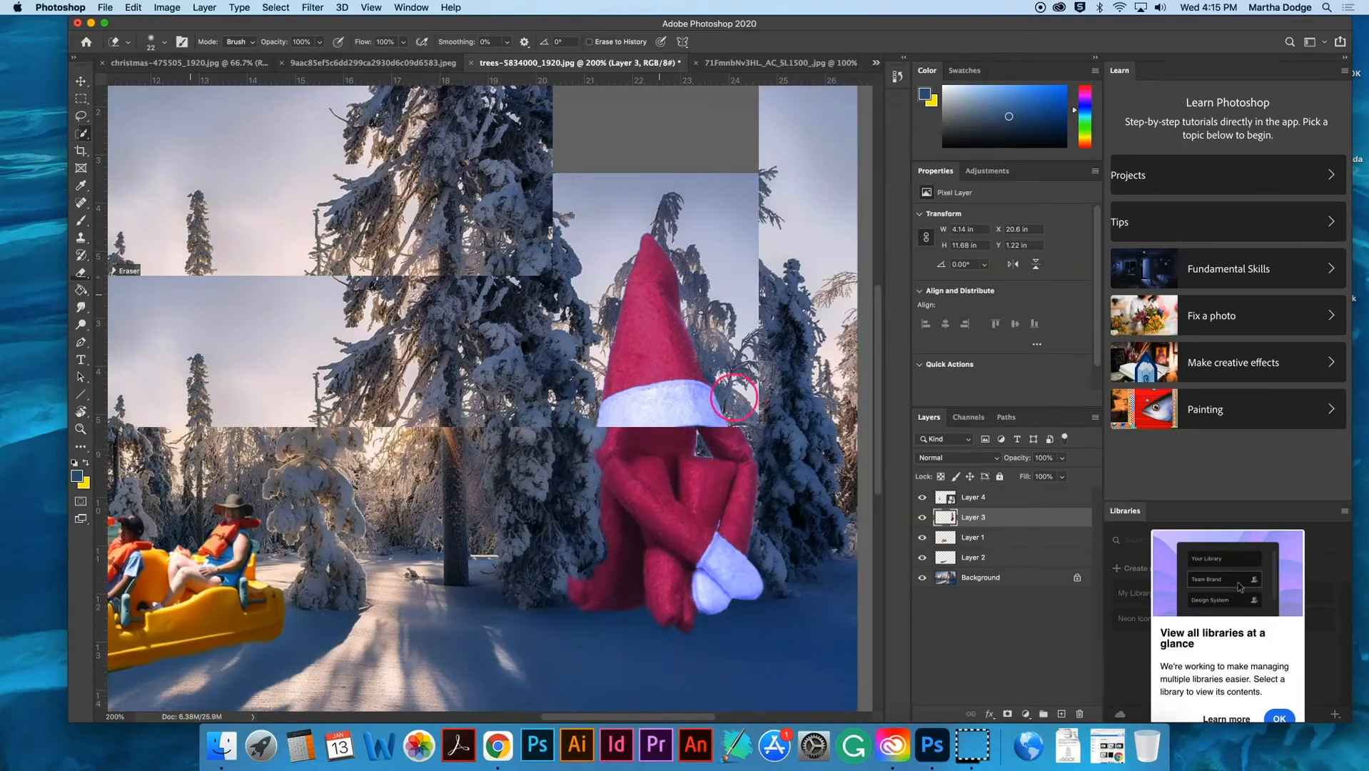
{"action": "left_click", "coordinate": [762, 424]}
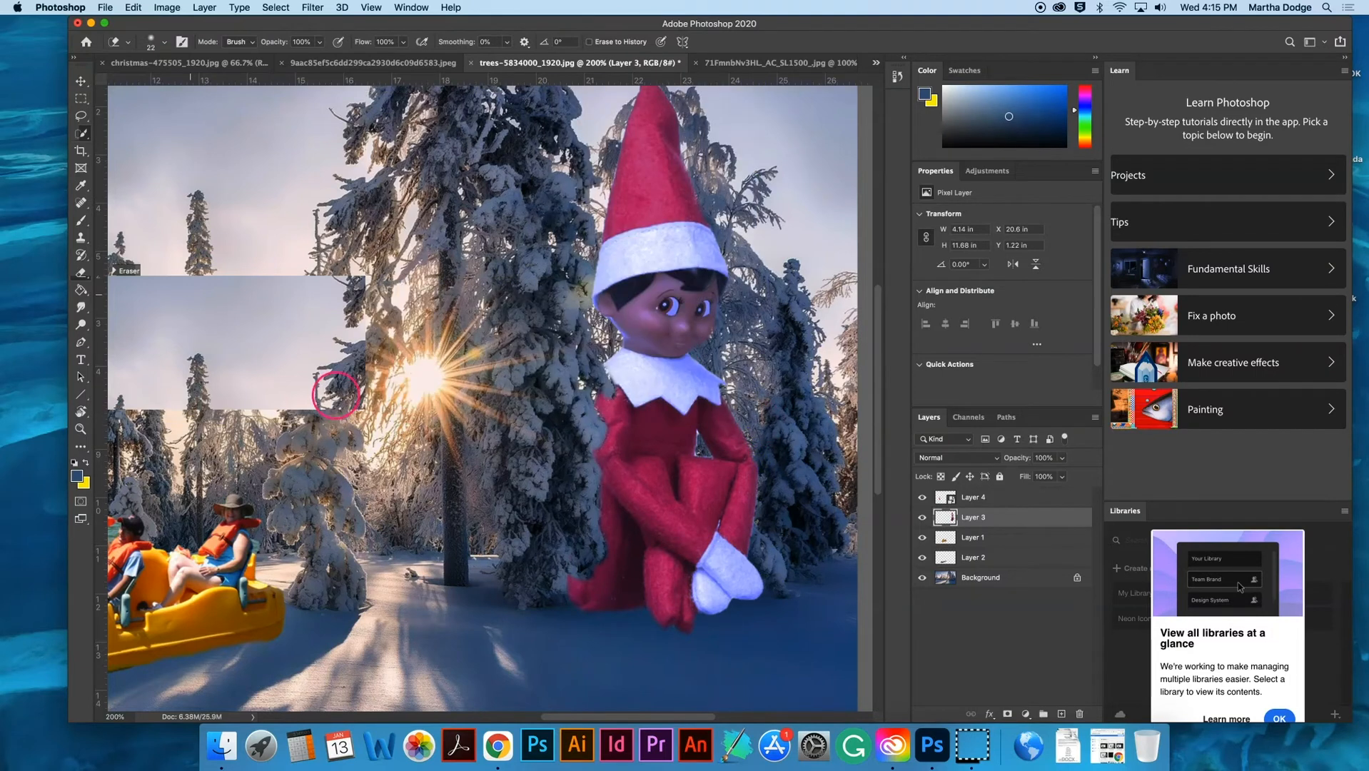
{"action": "scroll", "coordinate": [335, 394], "scroll_direction": "left", "scroll_amount": 5}
{"action": "scroll", "coordinate": [332, 397], "scroll_direction": "right", "scroll_amount": 3}
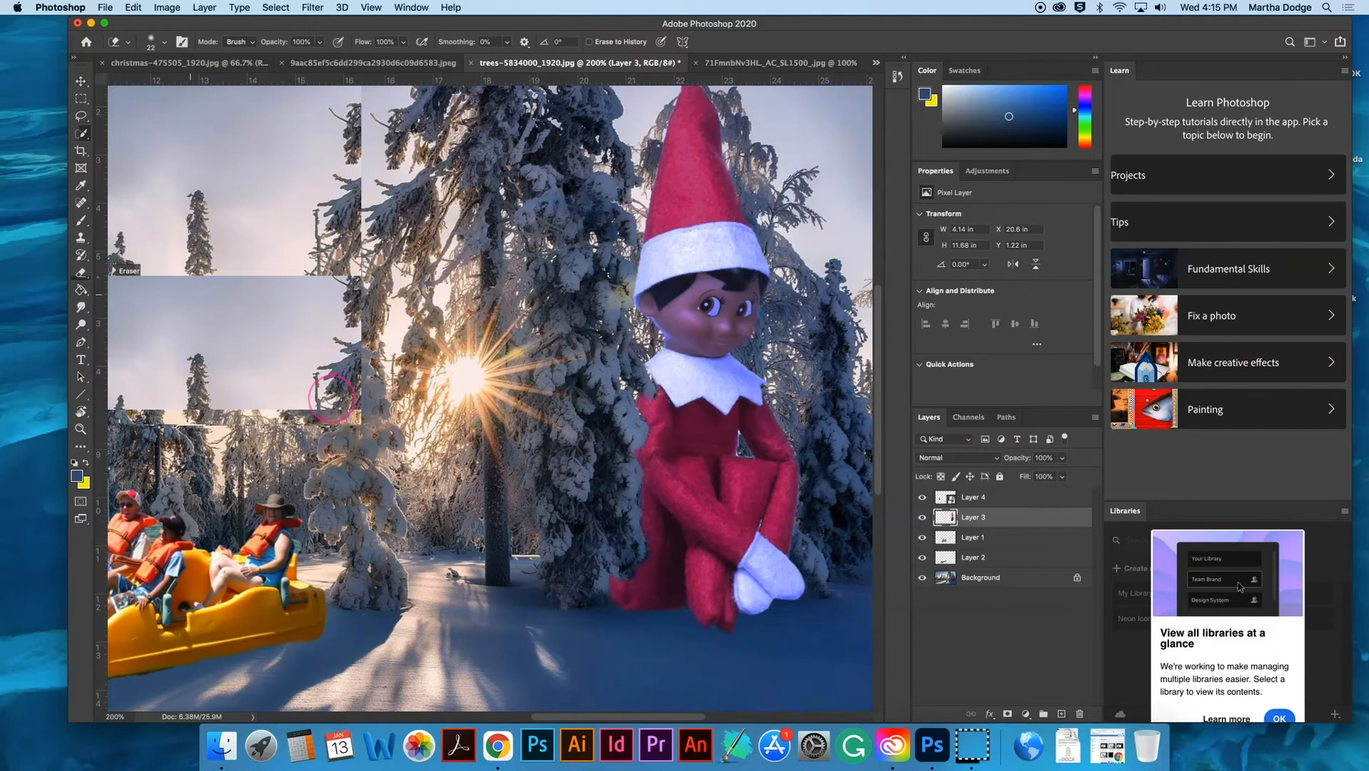
{"action": "scroll", "coordinate": [330, 397], "scroll_direction": "up", "scroll_amount": 5}
{"action": "scroll", "coordinate": [328, 386], "scroll_direction": "down", "scroll_amount": 5}
{"action": "key", "text": "super+minus"}
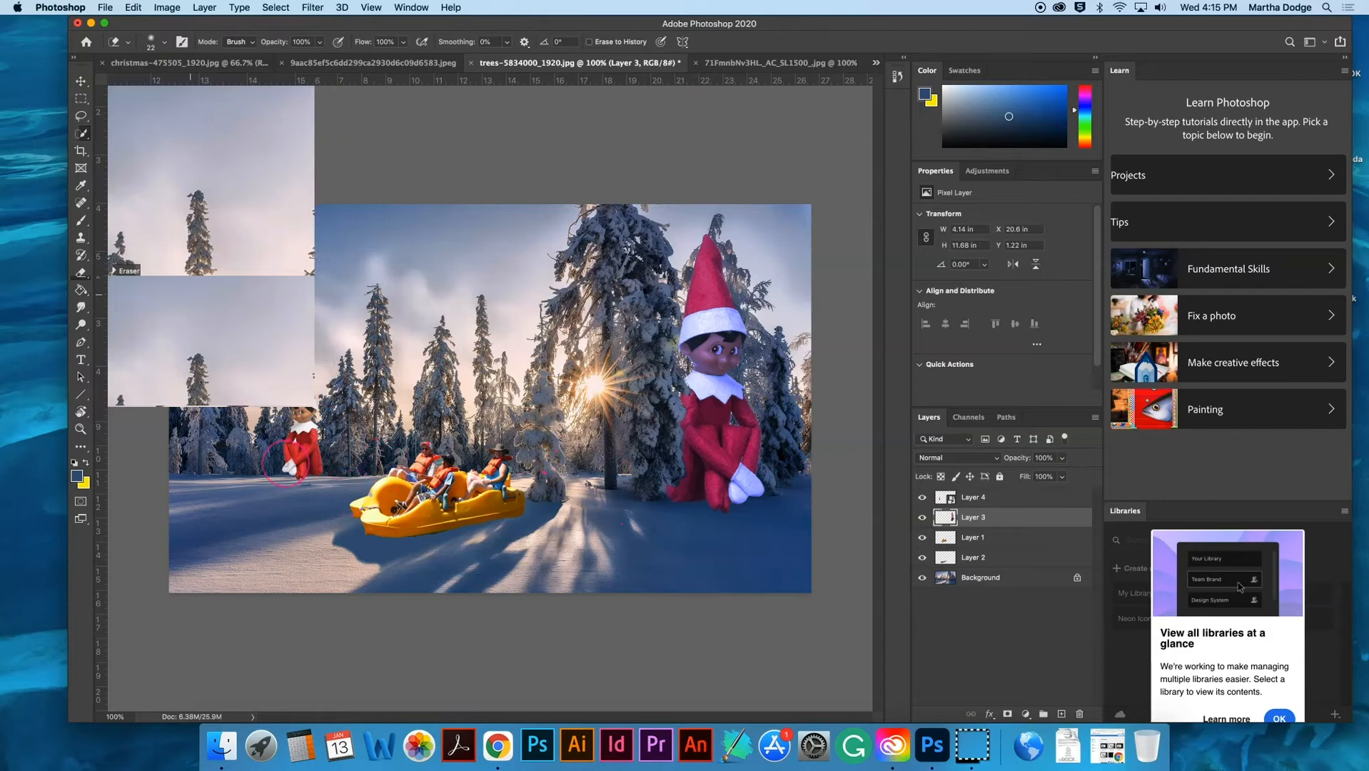
- Try to erase the edge fringe around the small elf's hand with the Eraser tool
{"action": "key", "text": "super+plus"}
{"action": "key", "text": "super+plus"}
{"action": "key", "text": "super+plus"}
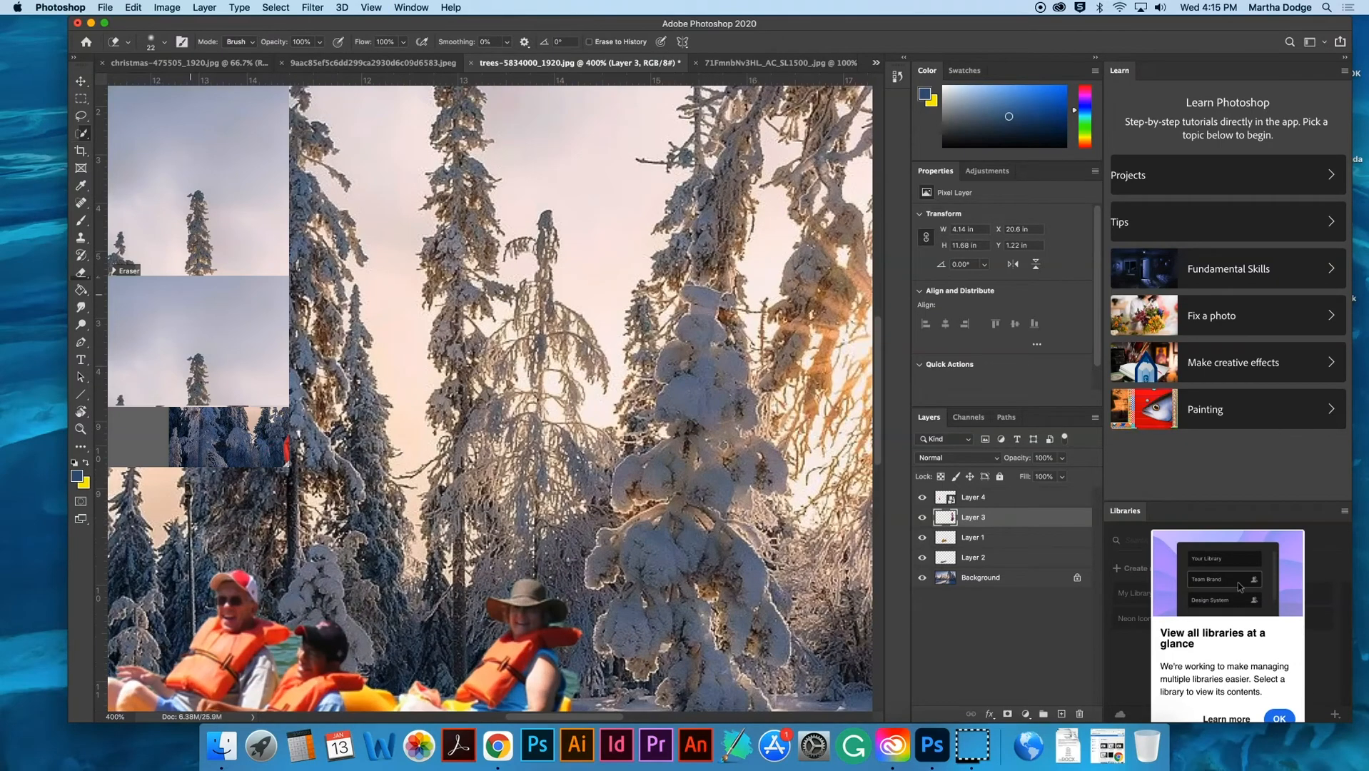
{"action": "scroll", "coordinate": [490, 400], "scroll_direction": "left", "scroll_amount": 10}
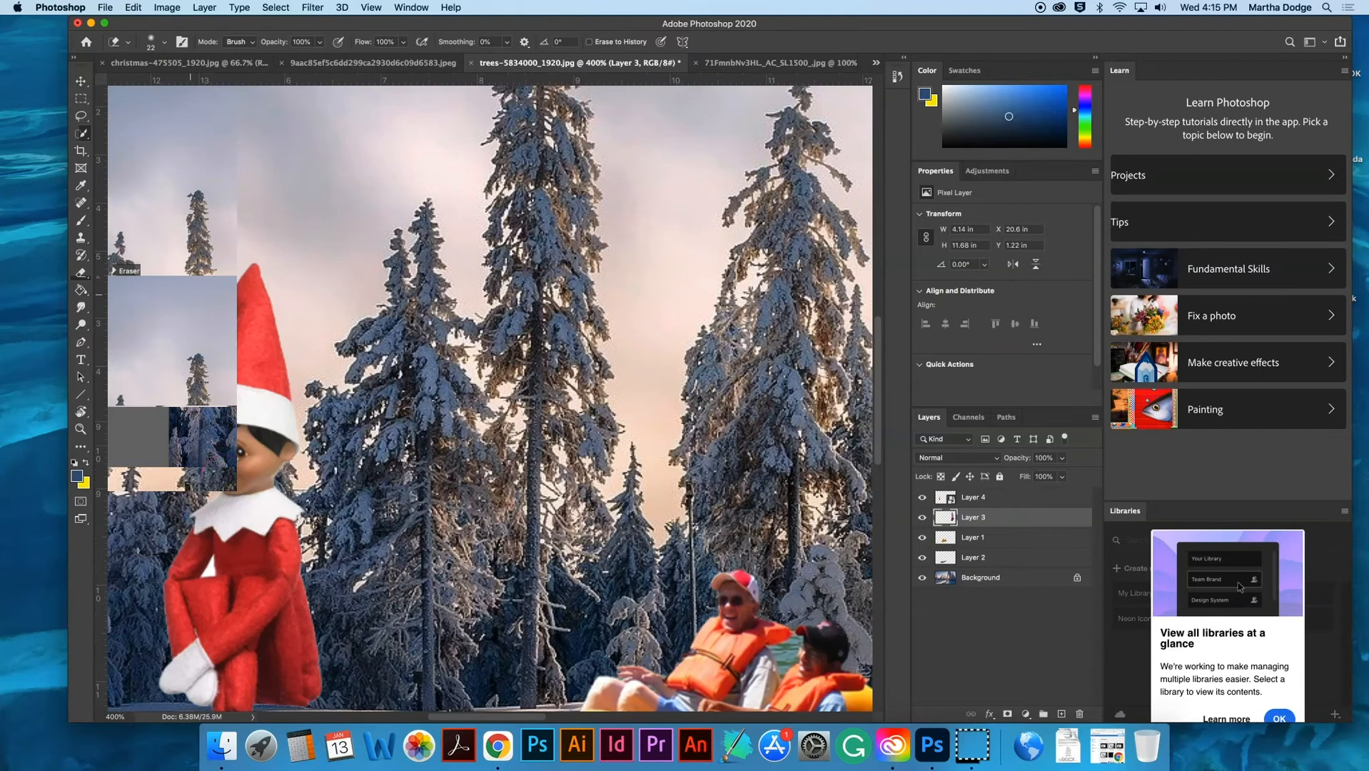
{"action": "scroll", "coordinate": [490, 399], "scroll_direction": "left", "scroll_amount": 6}
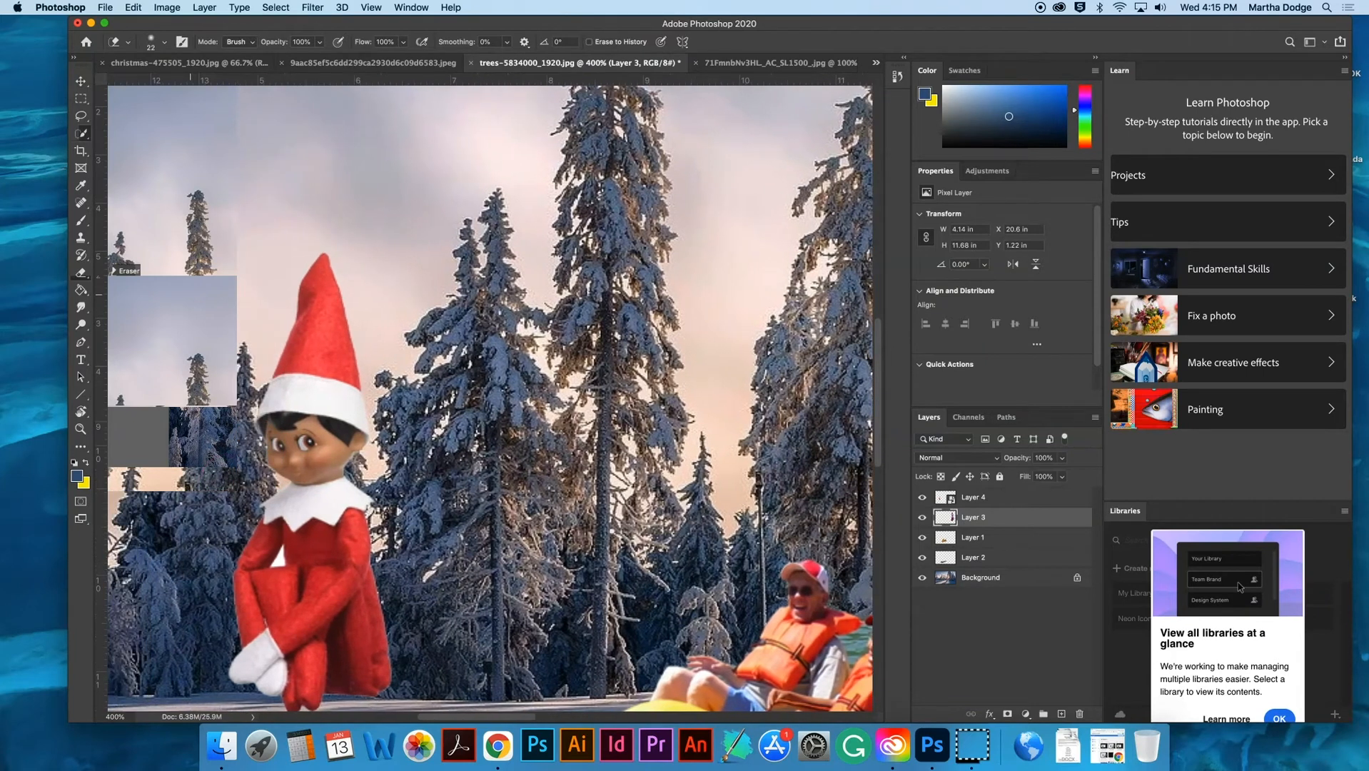
{"action": "scroll", "coordinate": [229, 475], "scroll_direction": "down", "scroll_amount": 5}
{"action": "left_click_drag", "start_coordinate": [228, 476], "coordinate": [128, 510]}
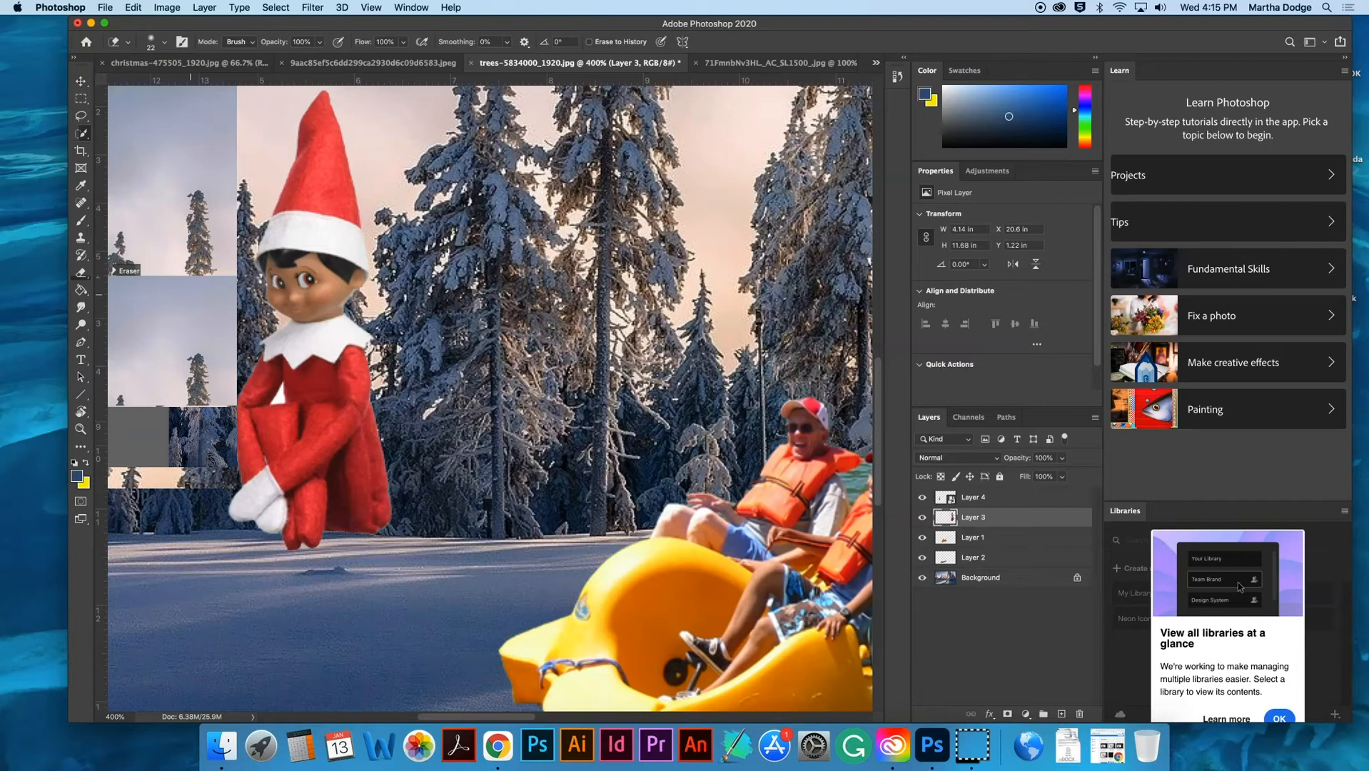
{"action": "key", "text": "super+minus"}
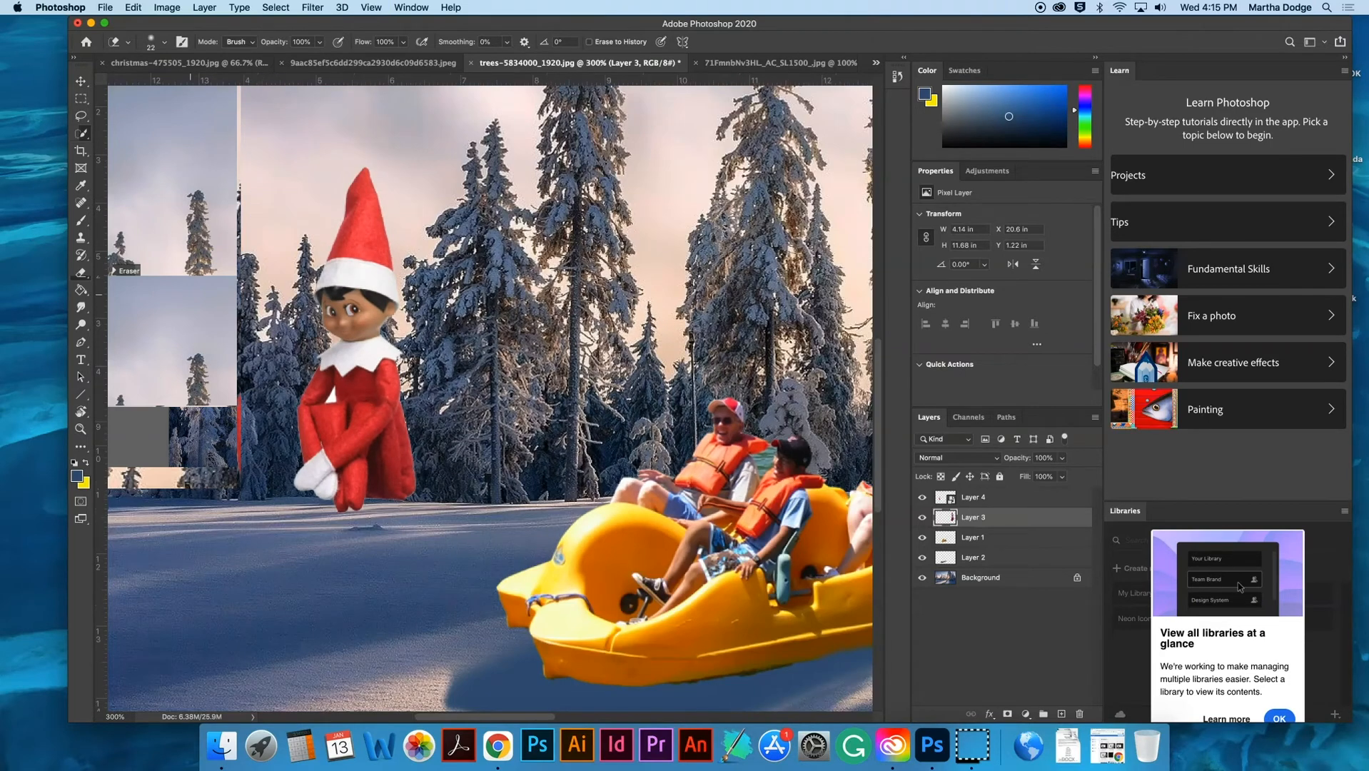
{"action": "key", "text": "super+minus"}
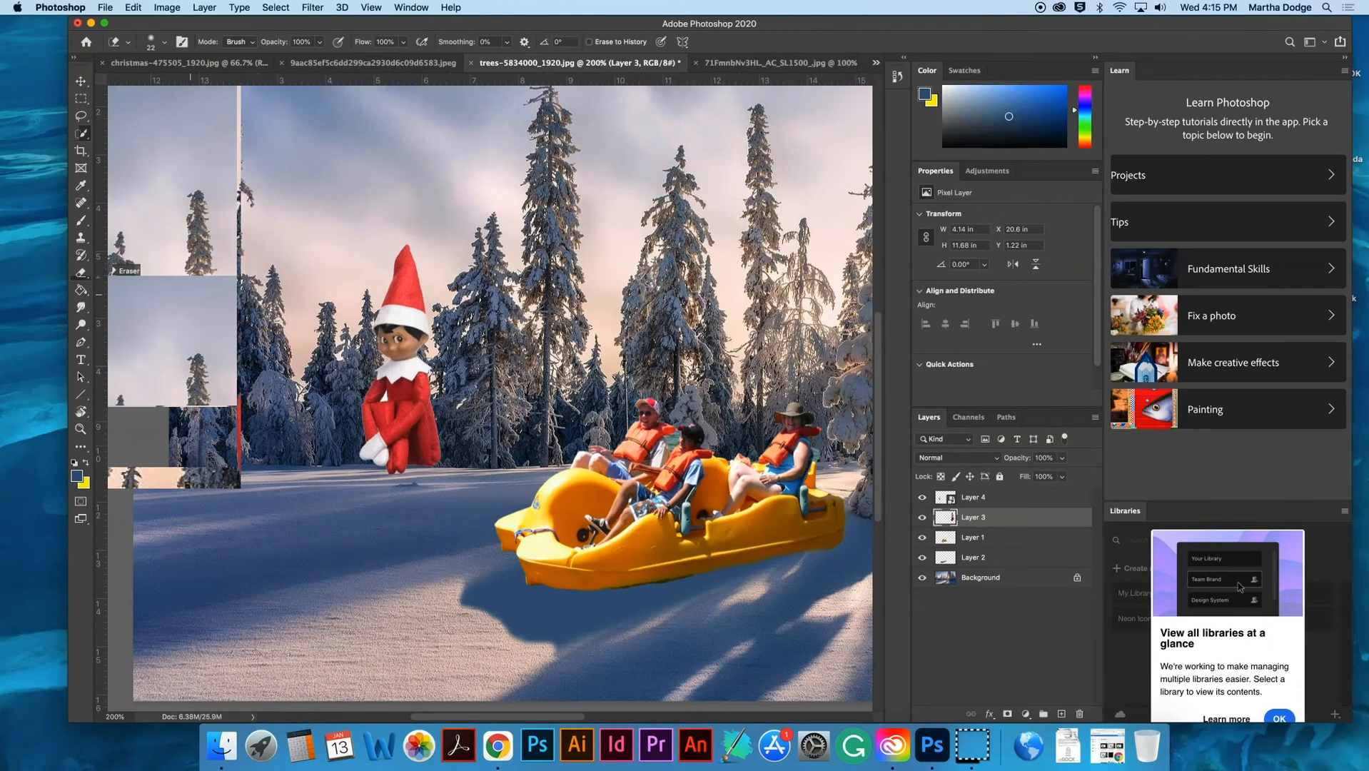
- Apply a Gaussian Blur with a 0.3 pixel radius to the small elf layer
{"action": "left_click", "coordinate": [80, 272]}
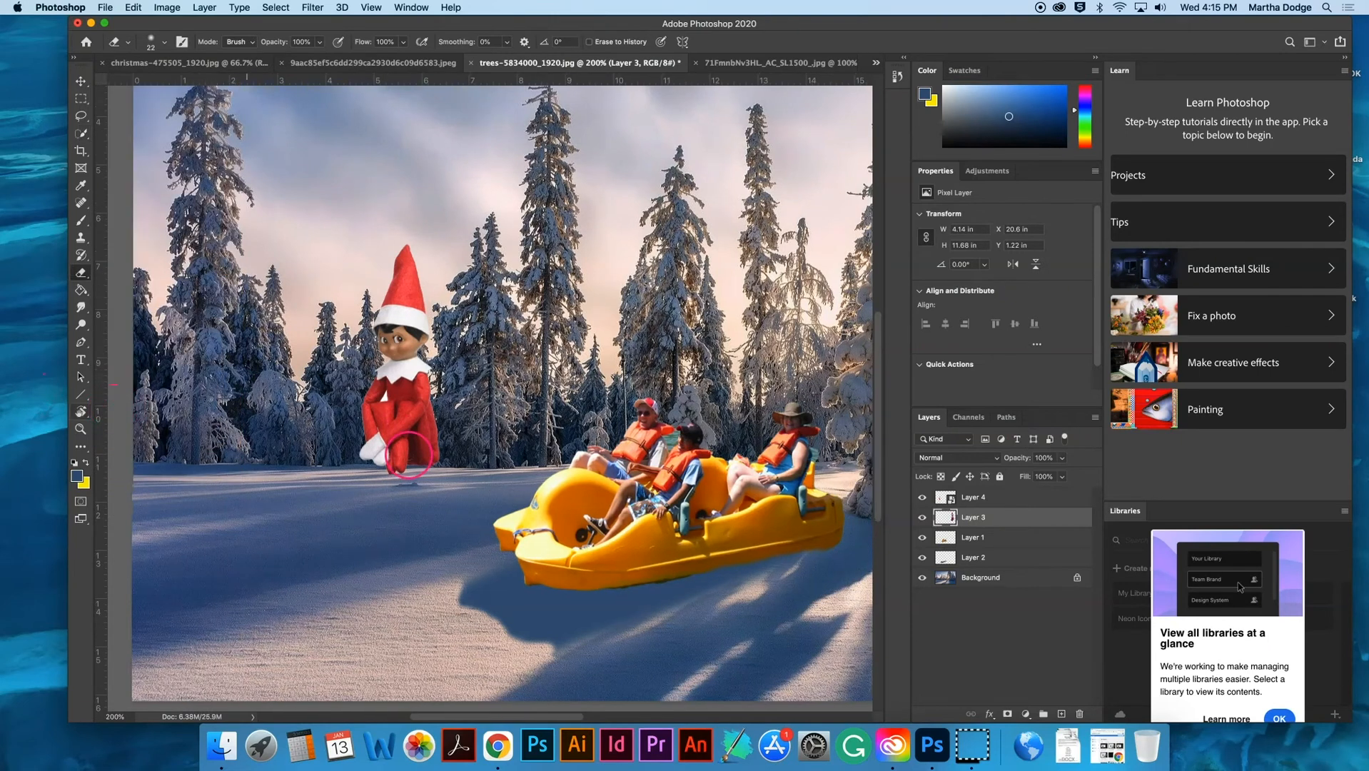
{"action": "scroll", "coordinate": [407, 461], "scroll_direction": "right", "scroll_amount": 8}
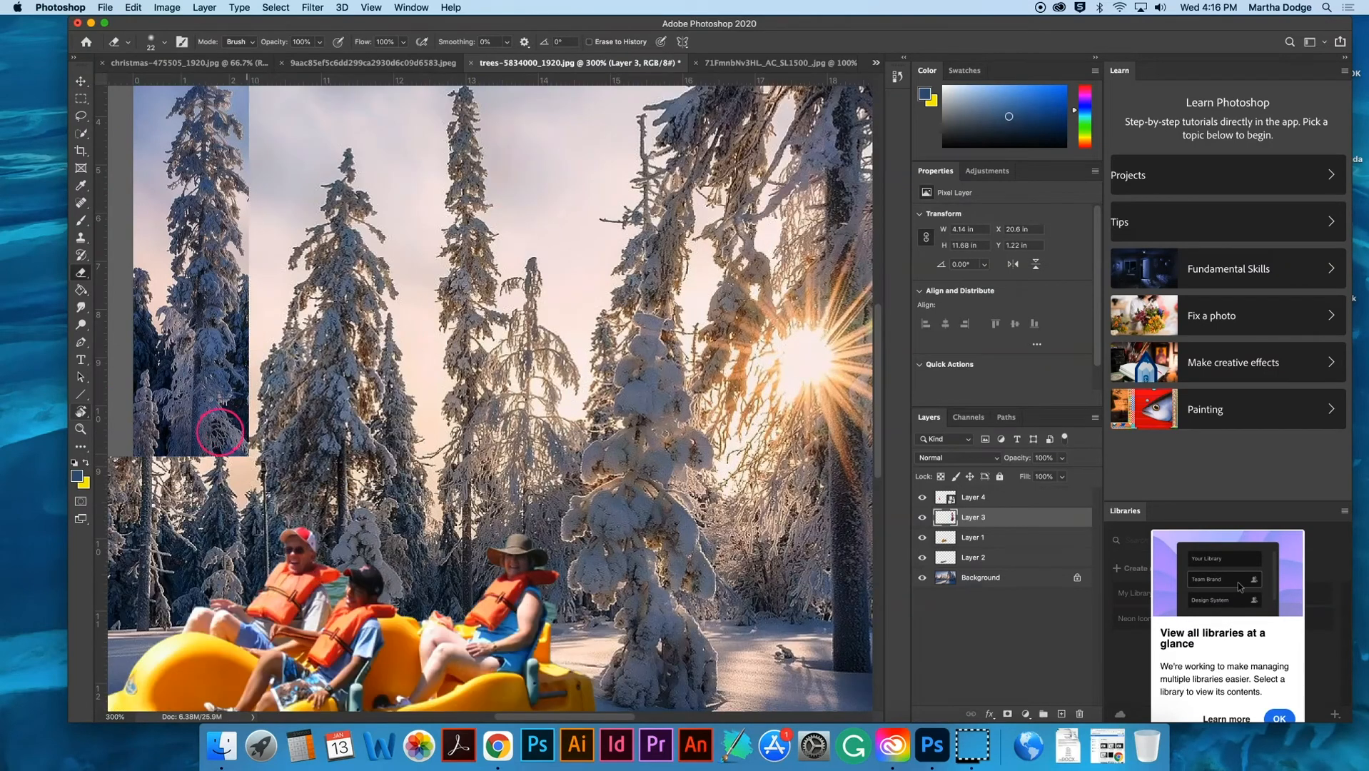
{"action": "key", "text": "super+plus"}
{"action": "left_click", "coordinate": [81, 81]}
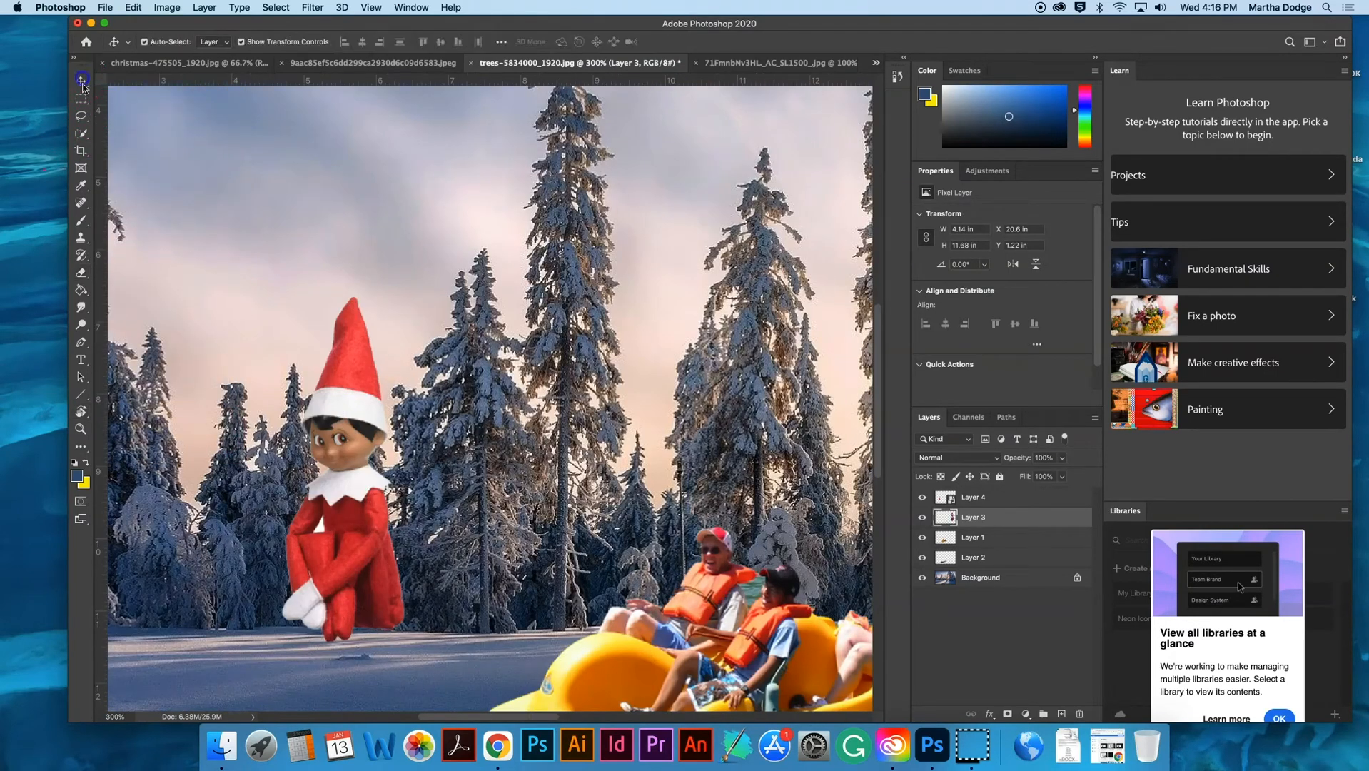
{"action": "left_click", "coordinate": [338, 476]}
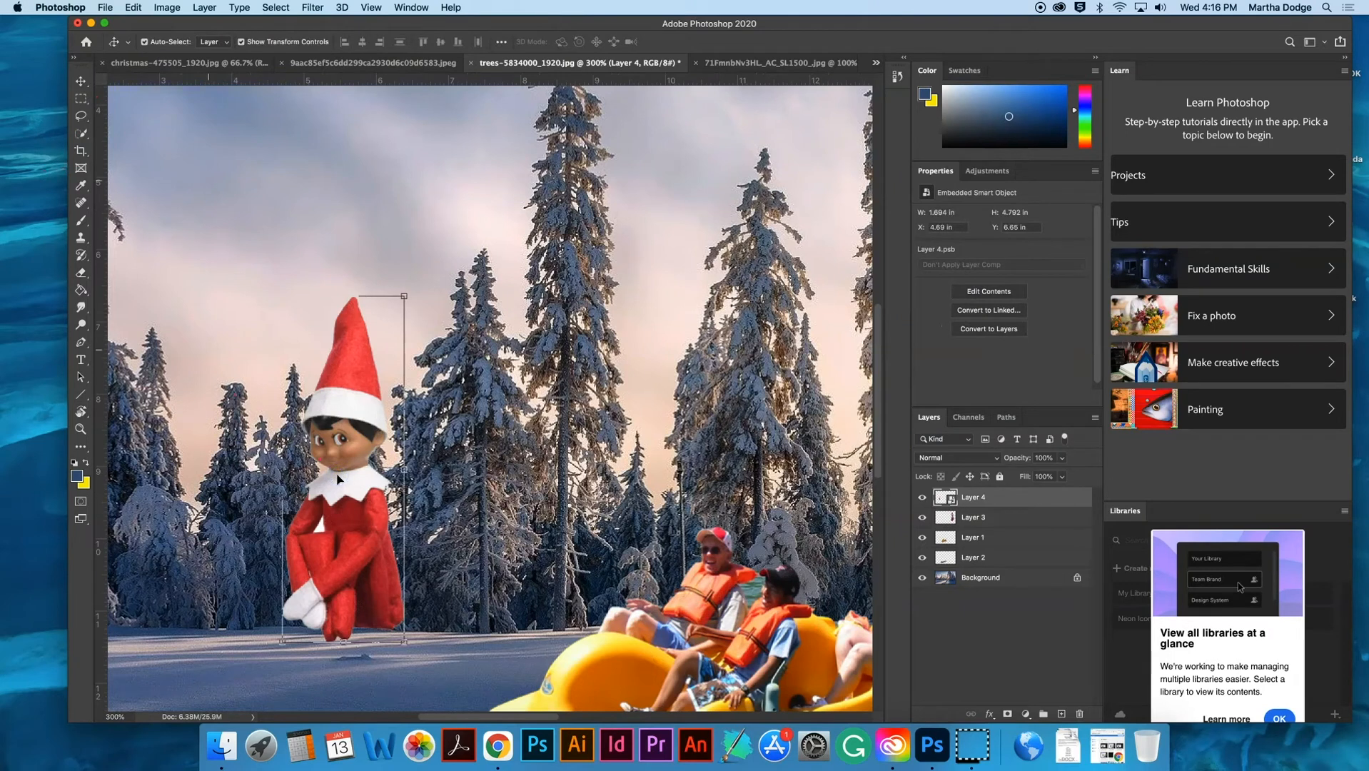
{"action": "left_click", "coordinate": [312, 7]}
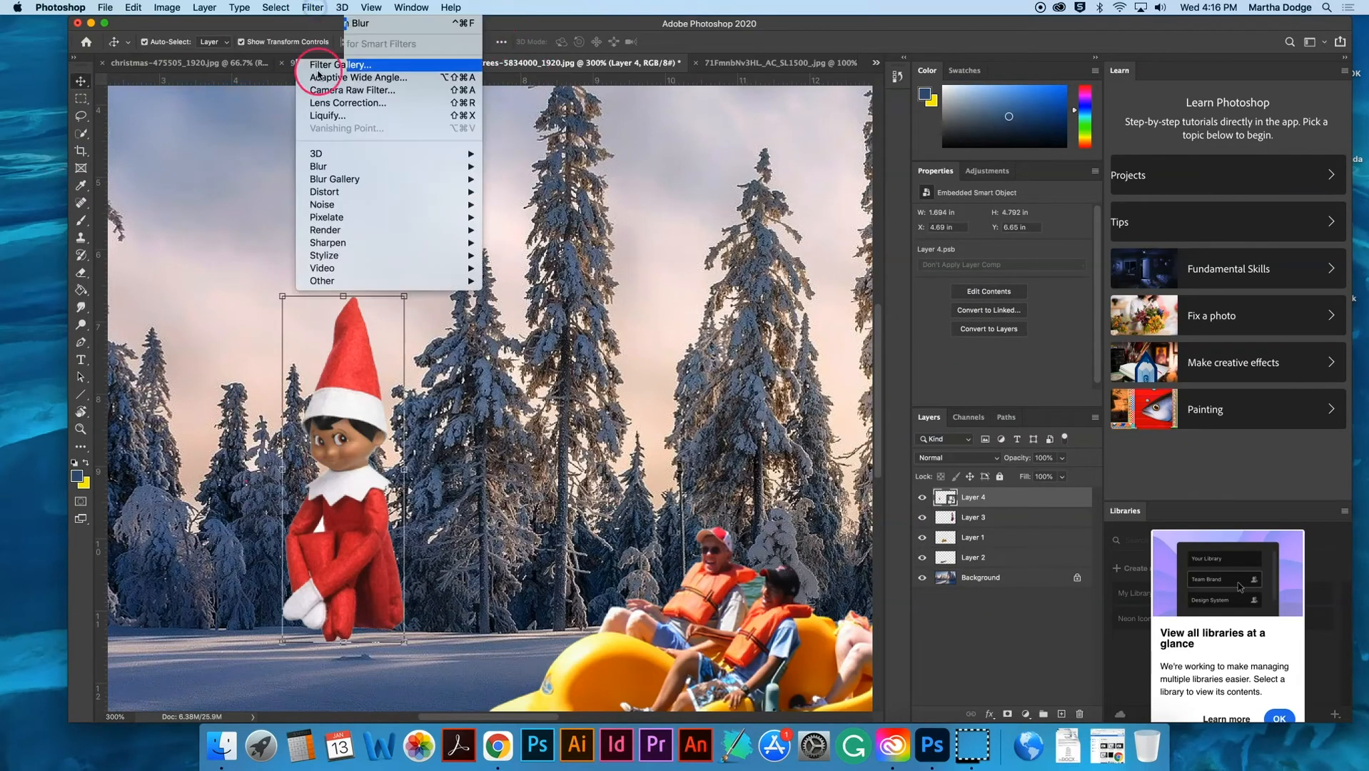
{"action": "mouse_move", "coordinate": [335, 166]}
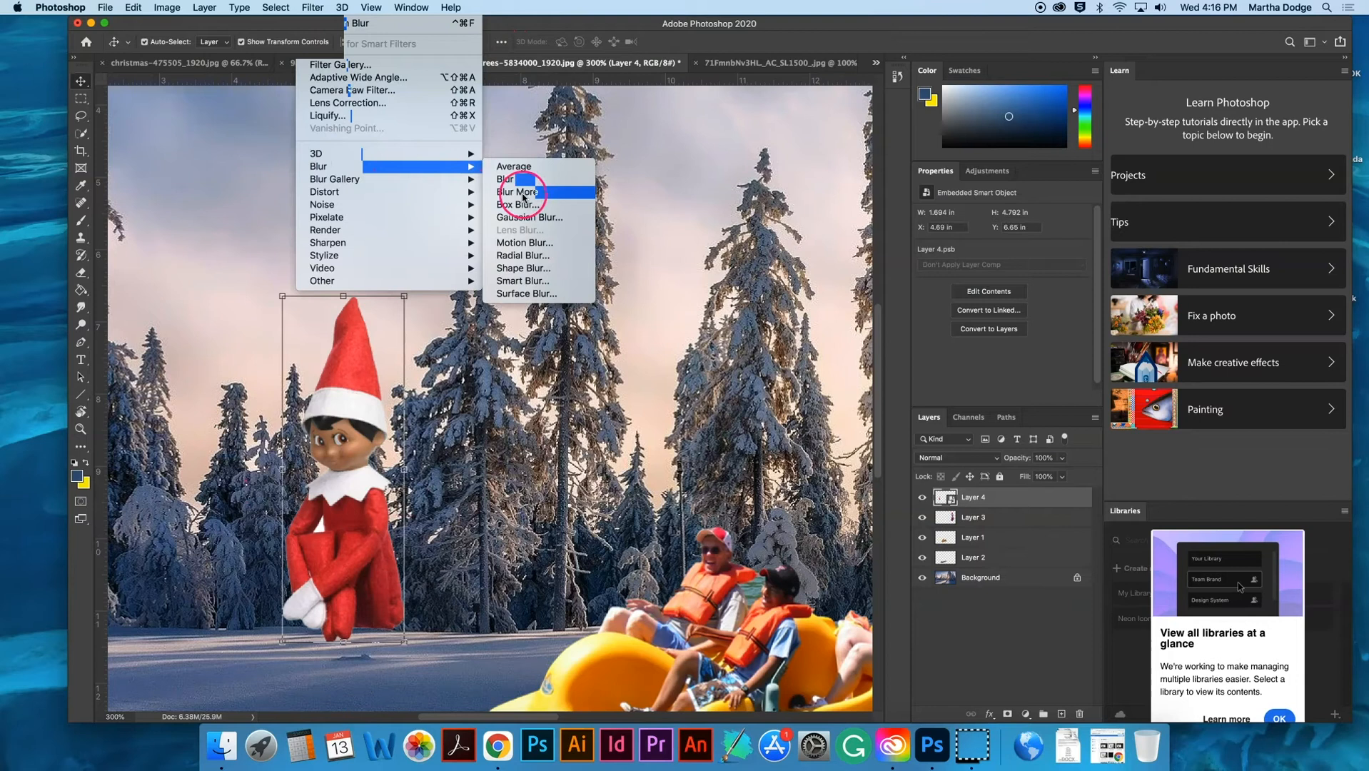
{"action": "left_click", "coordinate": [531, 217]}
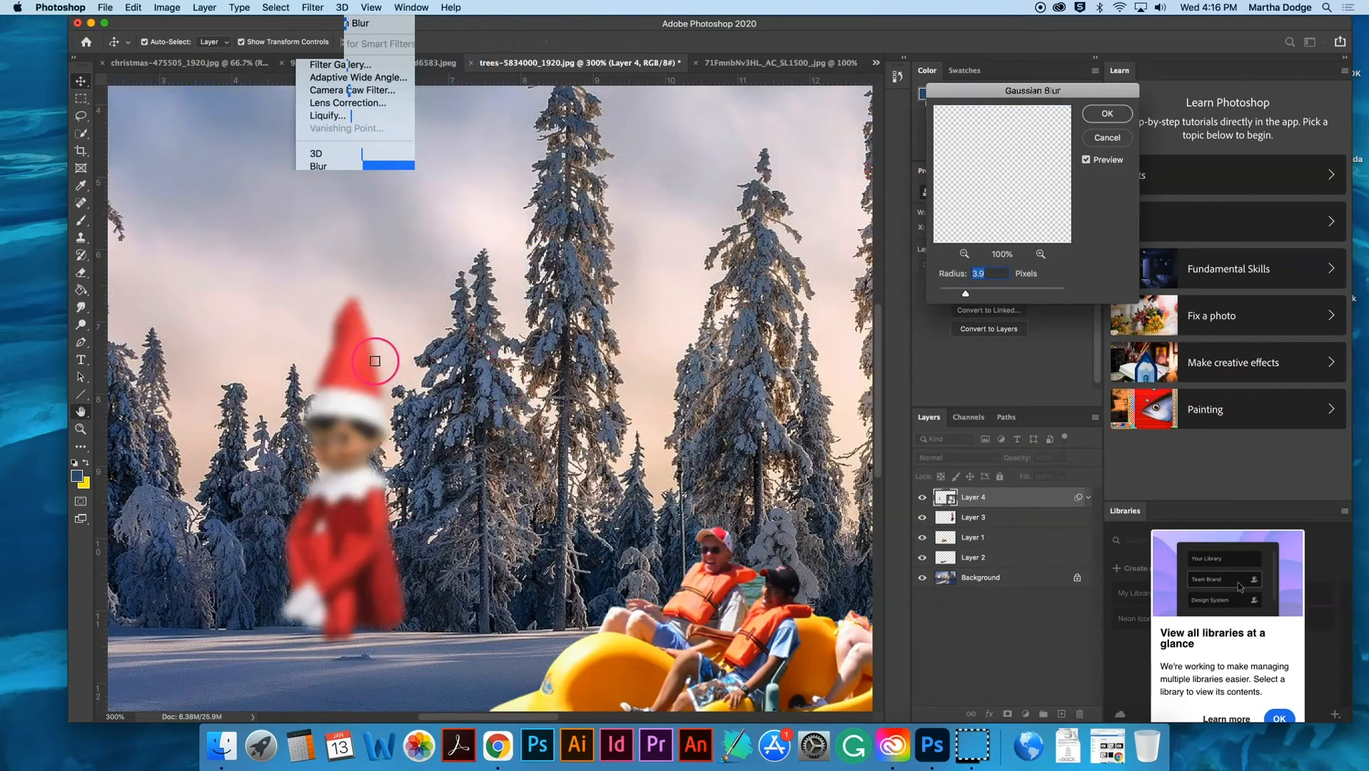
{"action": "left_click_drag", "start_coordinate": [937, 294], "coordinate": [931, 297]}
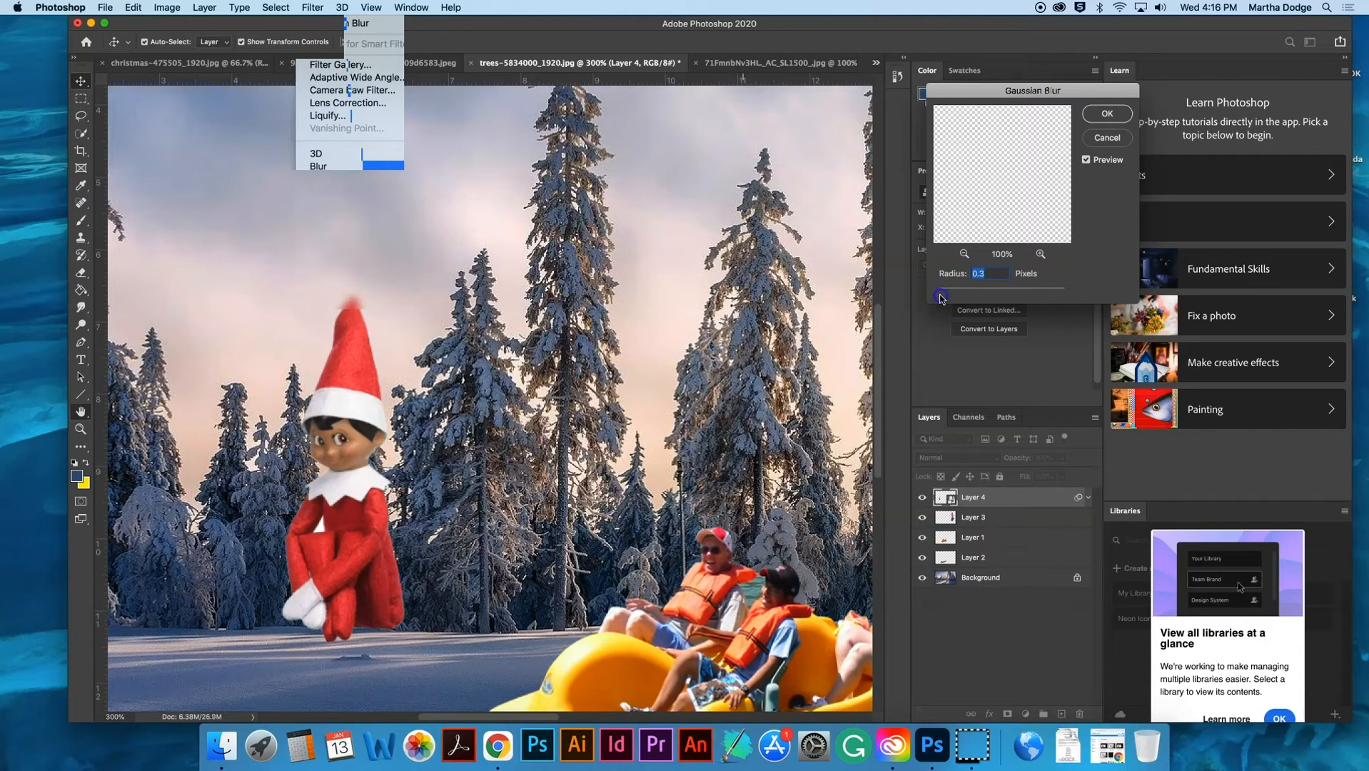
{"action": "left_click", "coordinate": [1106, 113]}
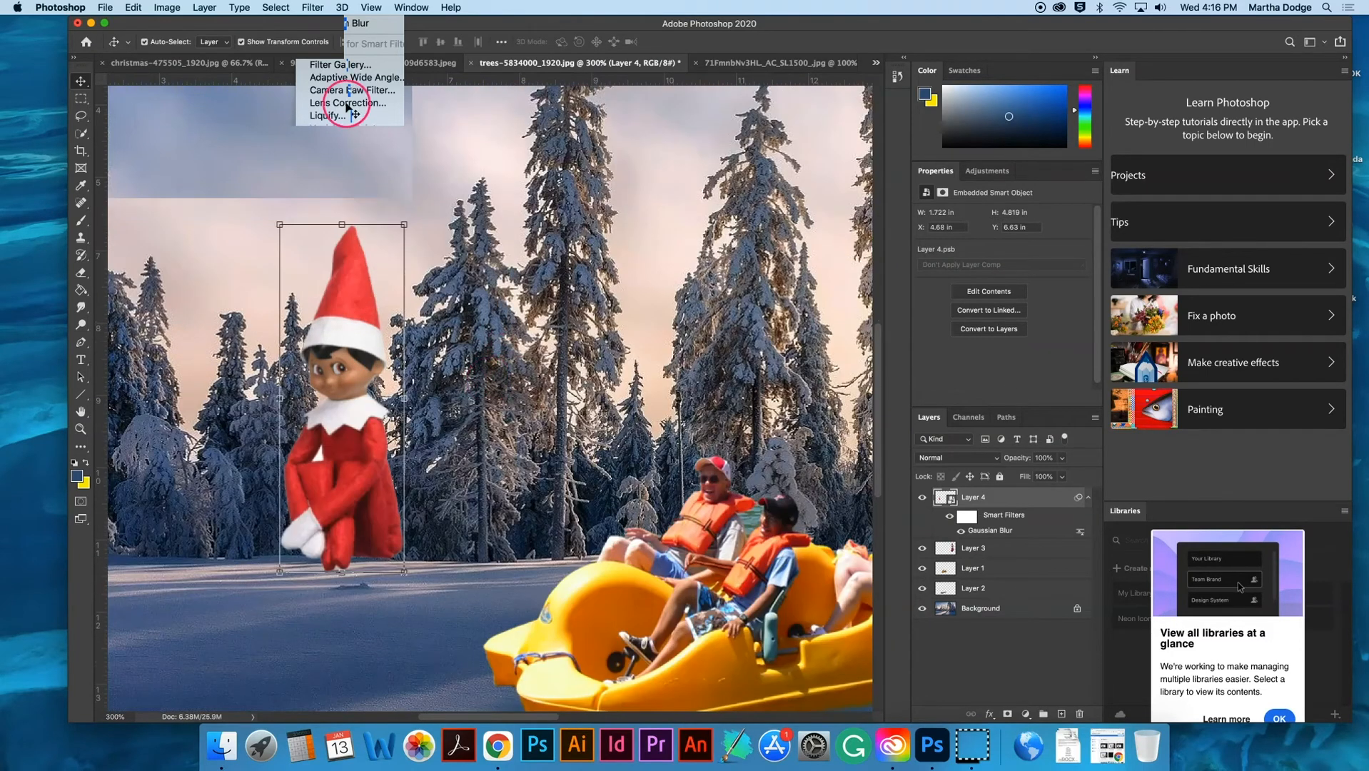
- Darken the small elf layer with a Brightness/Contrast adjustment, setting the brightness to about -50
{"action": "scroll", "coordinate": [347, 108], "scroll_direction": "down", "scroll_amount": 3}
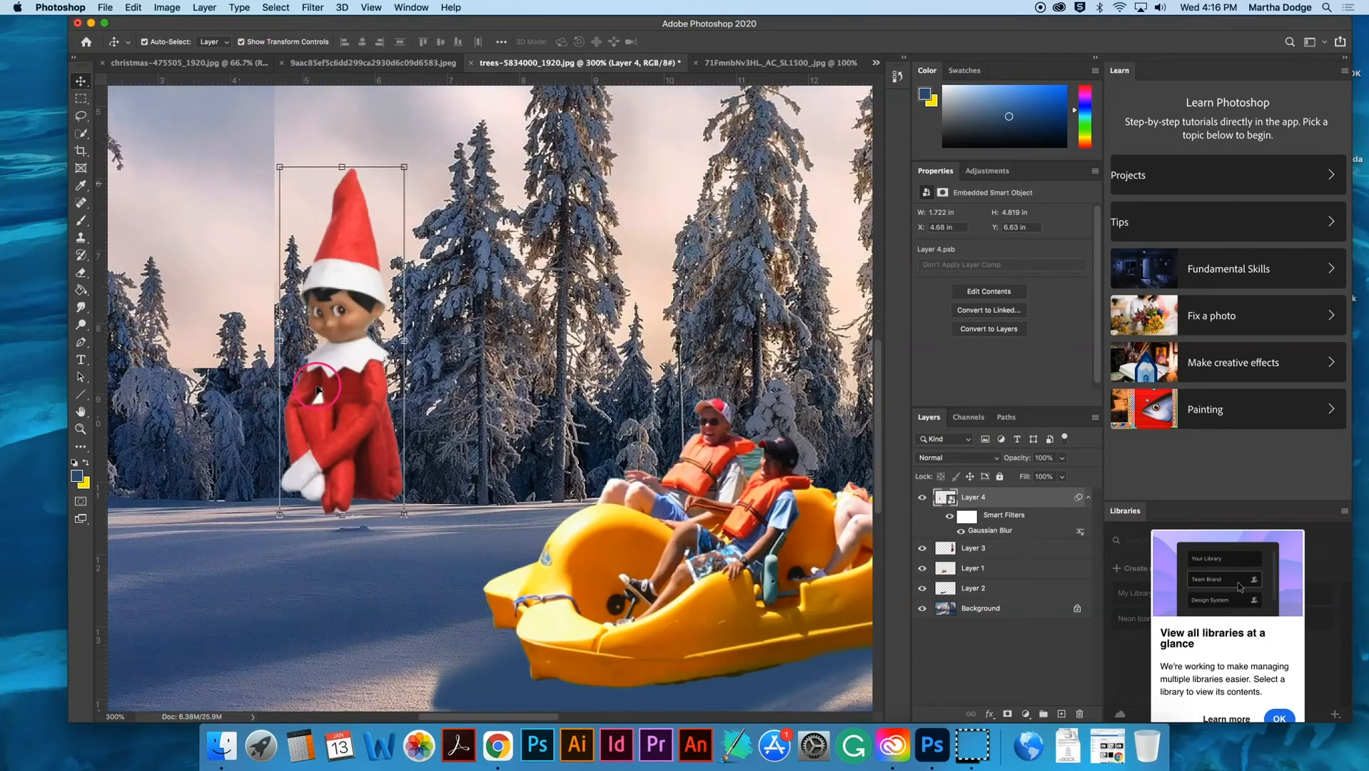
{"action": "left_click", "coordinate": [166, 8]}
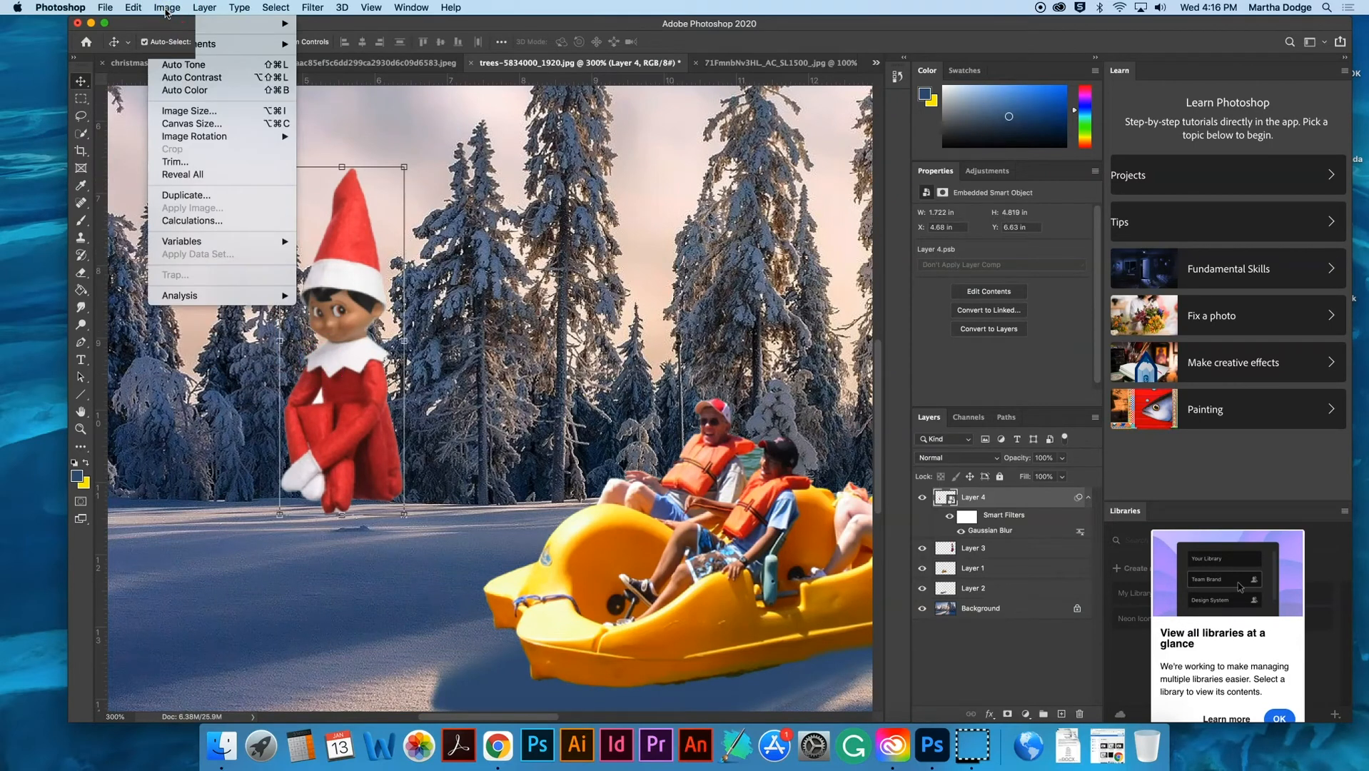
{"action": "mouse_move", "coordinate": [178, 43]}
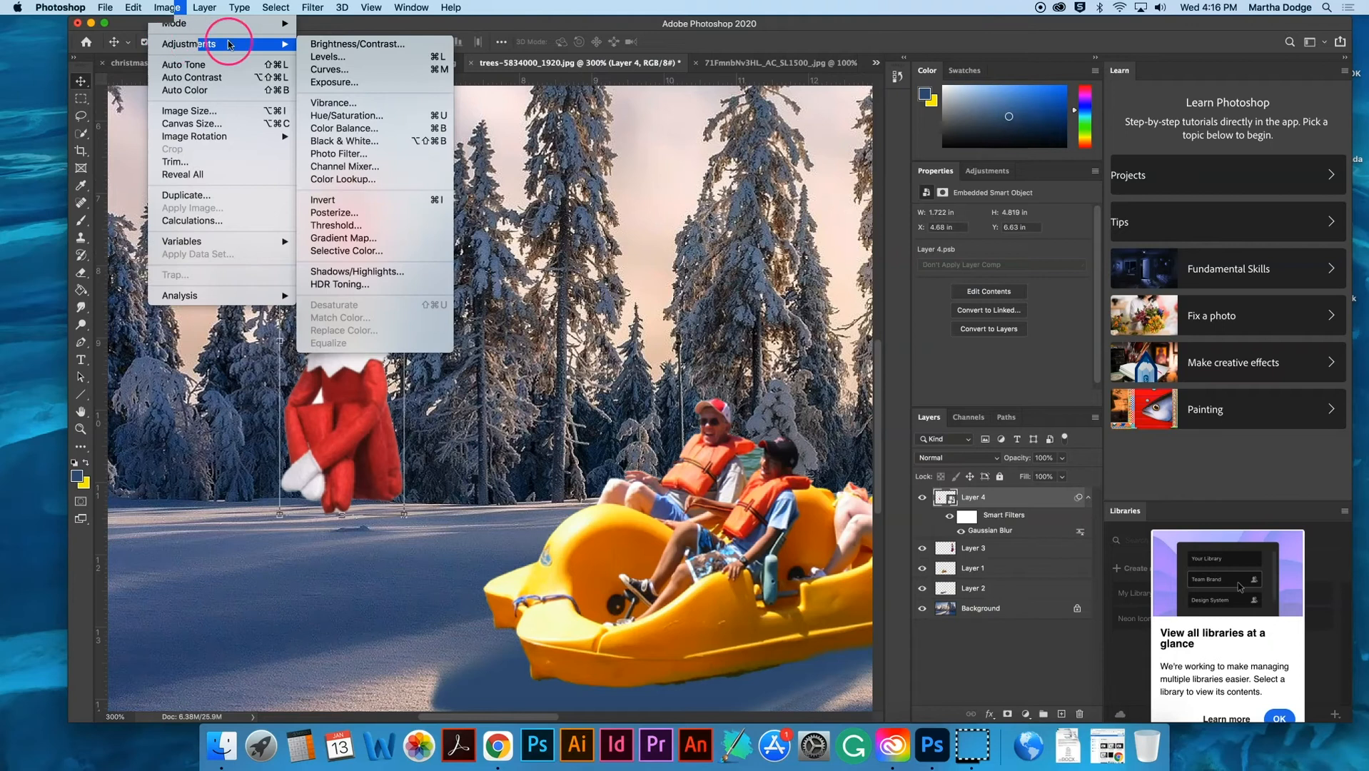
{"action": "left_click", "coordinate": [314, 44]}
{"action": "left_click_drag", "start_coordinate": [653, 248], "coordinate": [641, 245]}
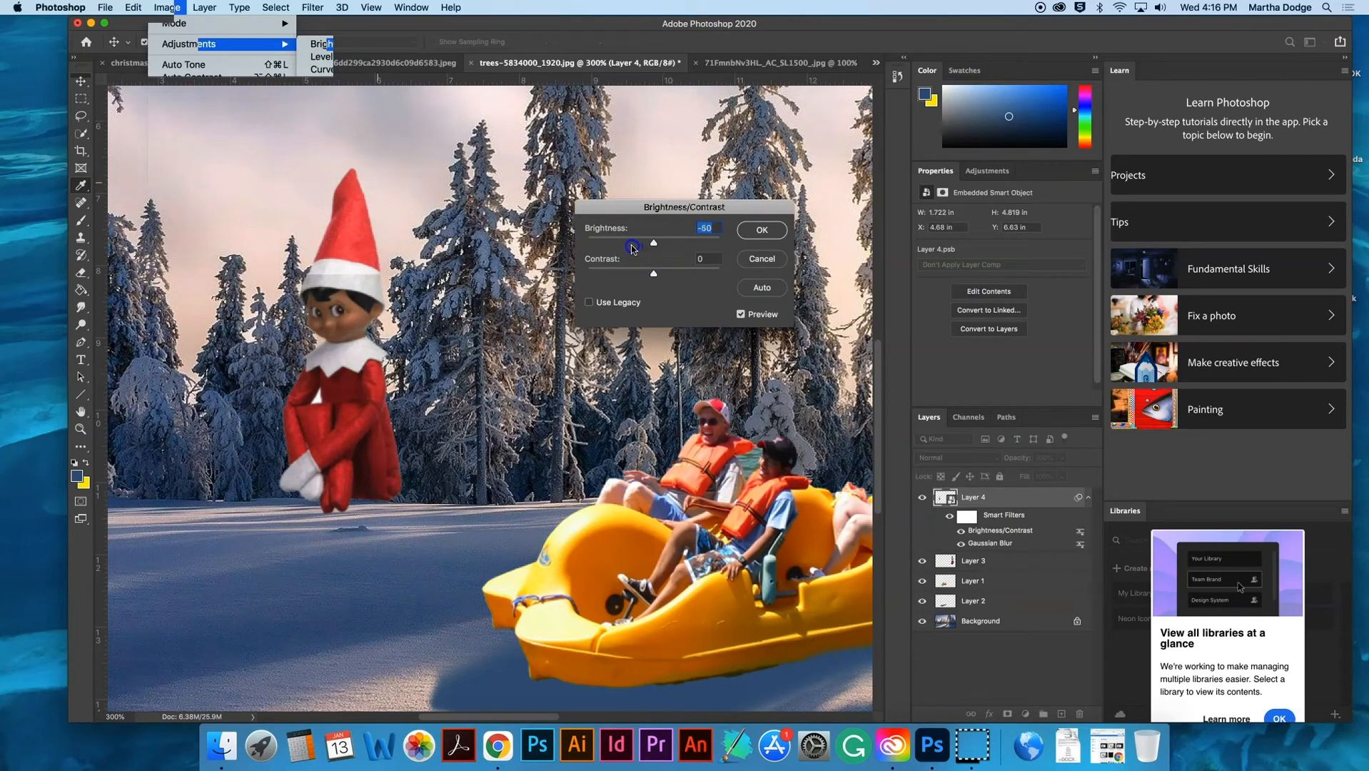
{"action": "left_click", "coordinate": [763, 230]}
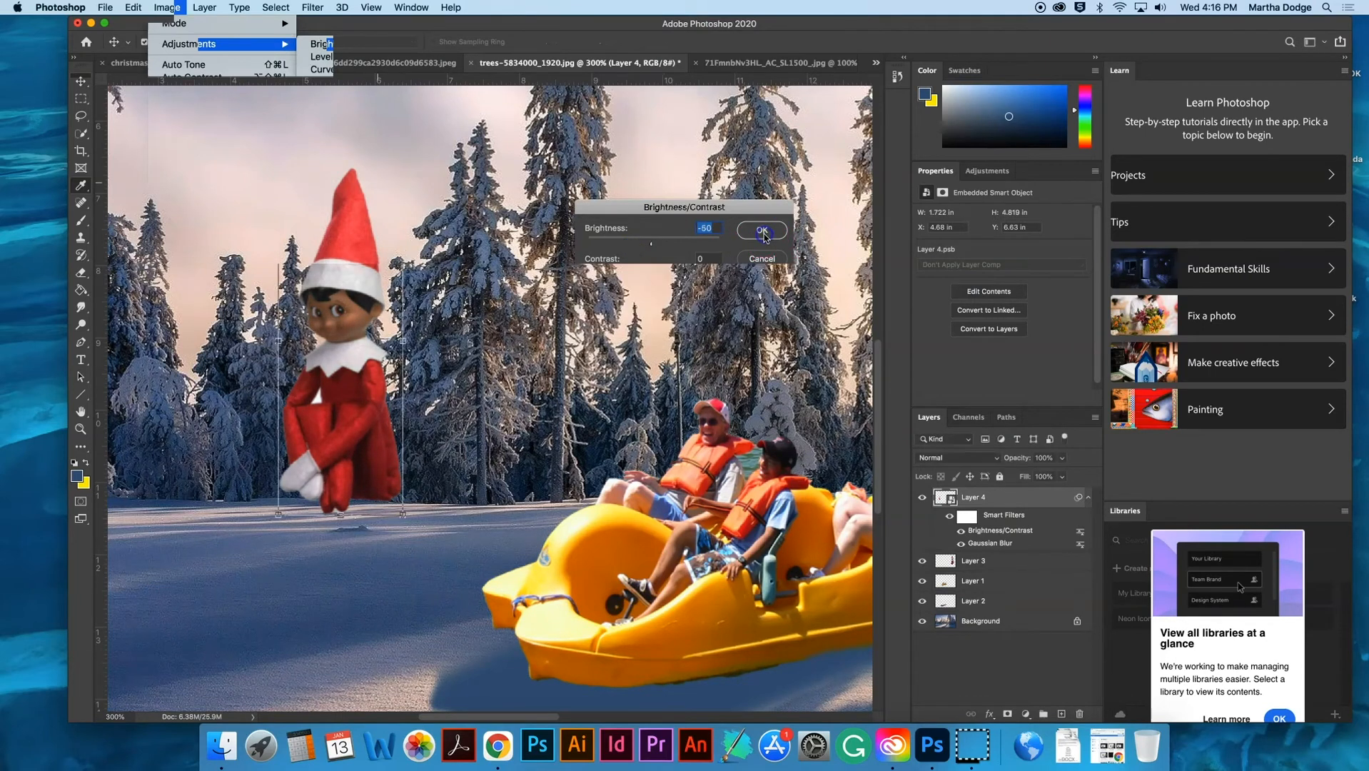
- Apply a Photo Filter to the small elf layer using Cooling Filter (80)
{"action": "left_click", "coordinate": [184, 11]}
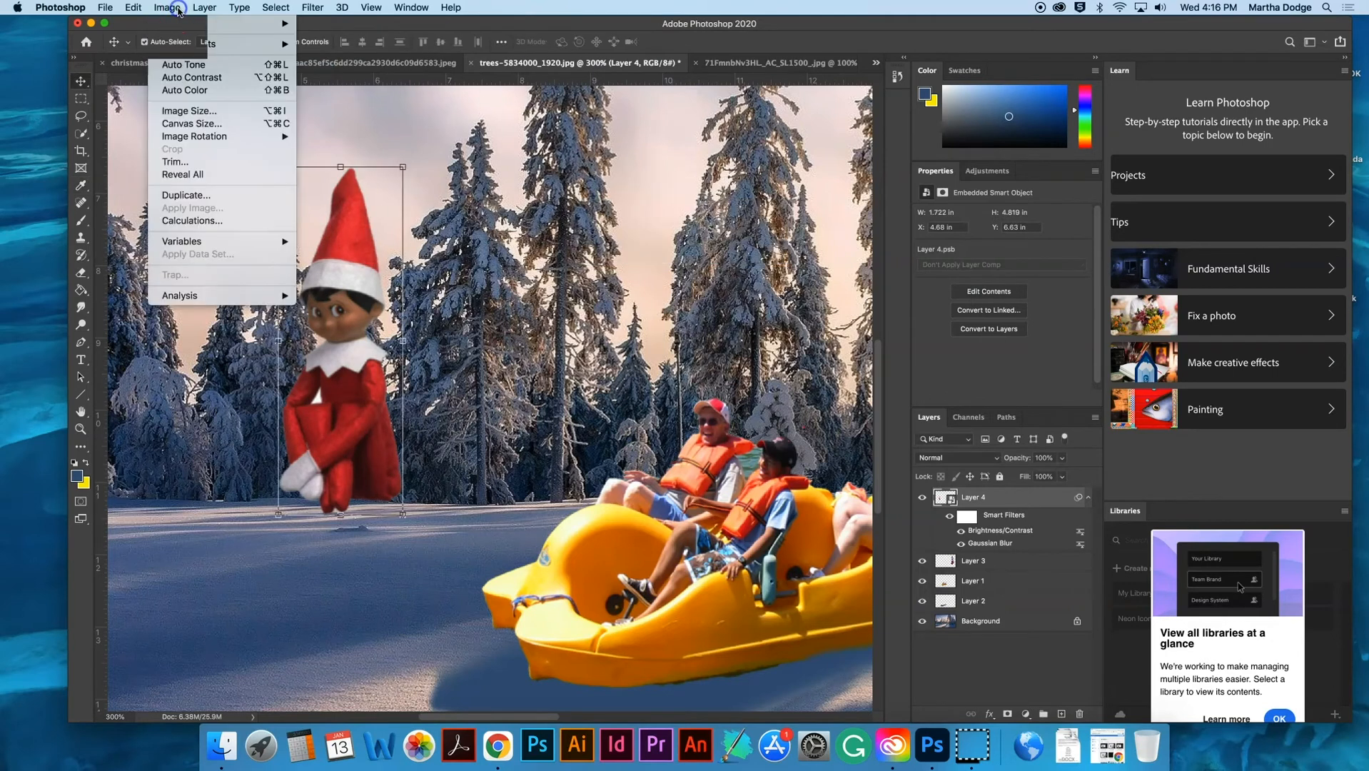
{"action": "mouse_move", "coordinate": [187, 44]}
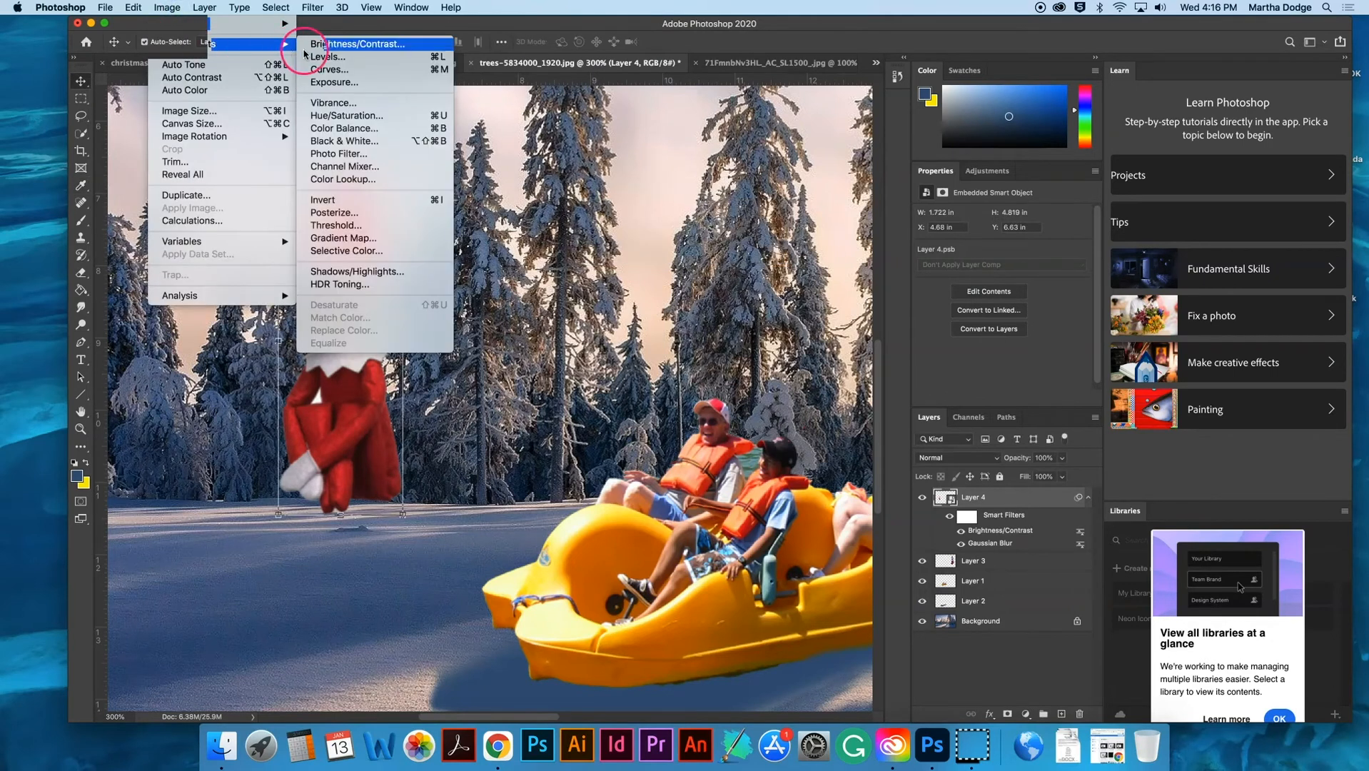
{"action": "left_click", "coordinate": [339, 153]}
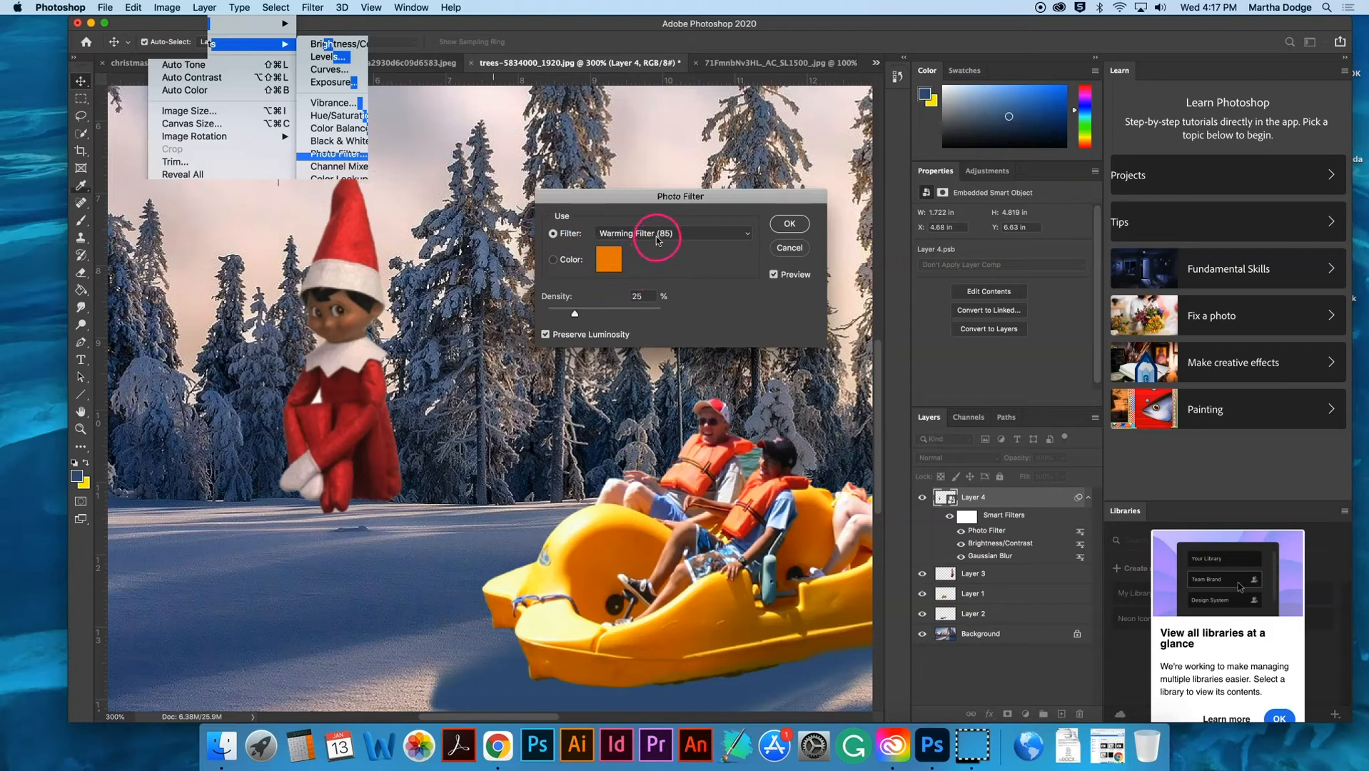
{"action": "left_click", "coordinate": [651, 234]}
{"action": "left_click", "coordinate": [654, 269]}
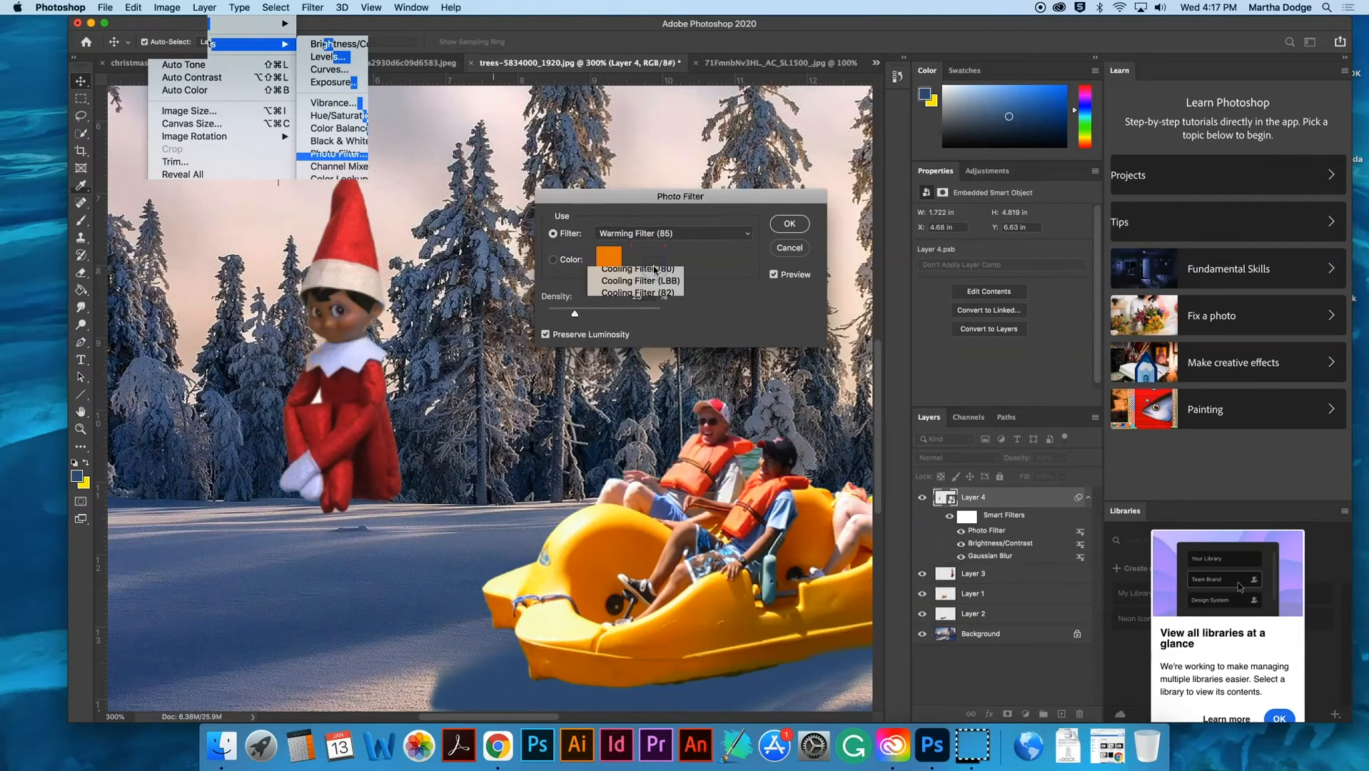
{"action": "left_click", "coordinate": [789, 224]}
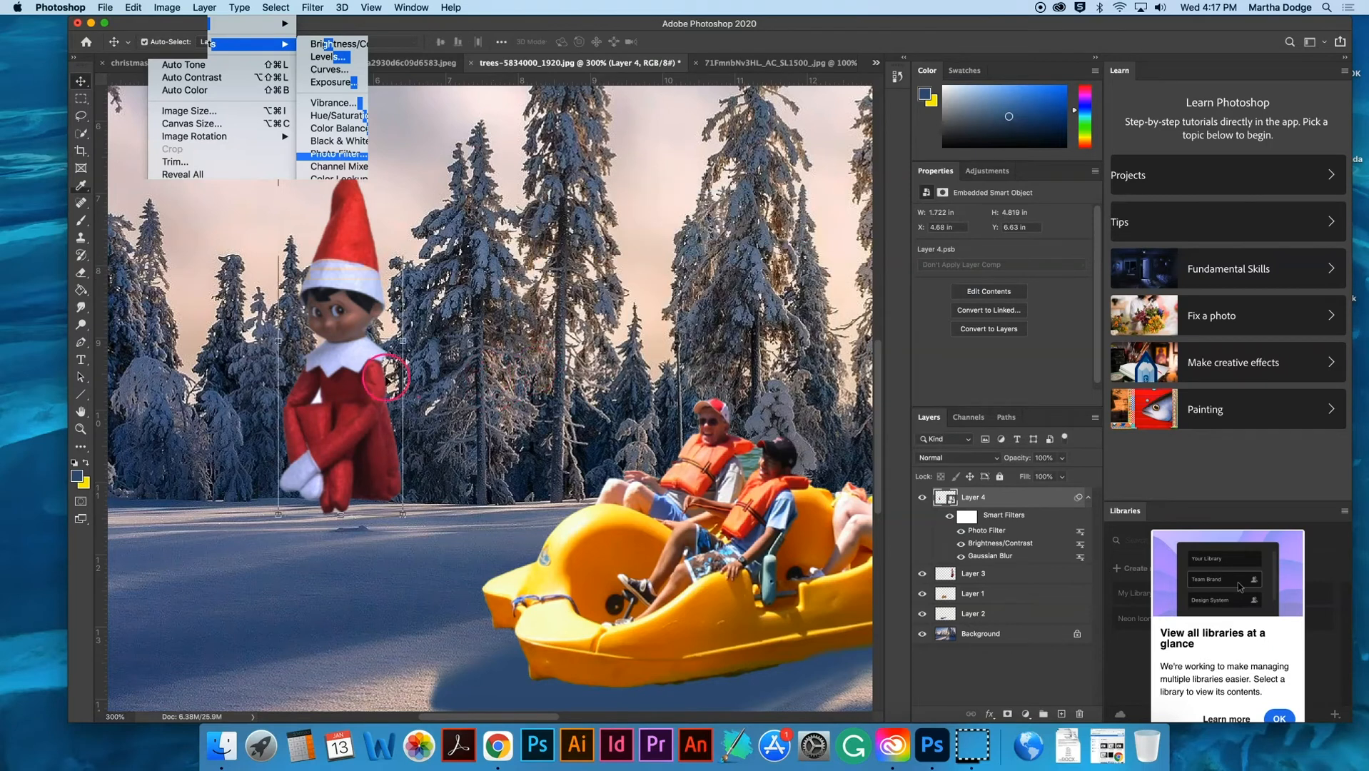
- Lower the small elf slightly toward the snow and add a new empty layer directly beneath its layer
{"action": "mouse_move", "coordinate": [363, 419]}
{"action": "left_mouse_down"}
{"action": "mouse_move", "coordinate": [360, 391]}
{"action": "mouse_move", "coordinate": [364, 439]}
{"action": "mouse_move", "coordinate": [387, 330]}
{"action": "mouse_move", "coordinate": [362, 433]}
{"action": "left_mouse_up"}
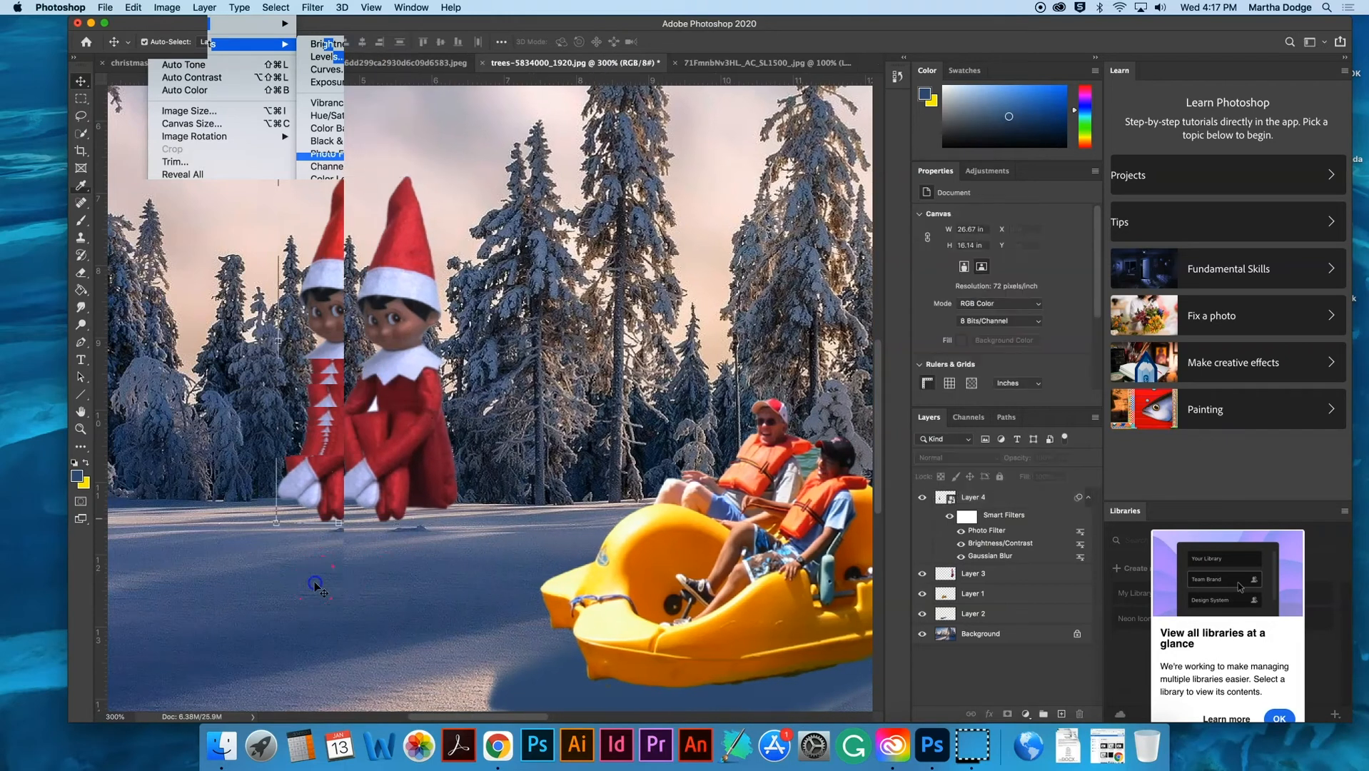
{"action": "left_click_drag", "start_coordinate": [389, 496], "coordinate": [457, 515]}
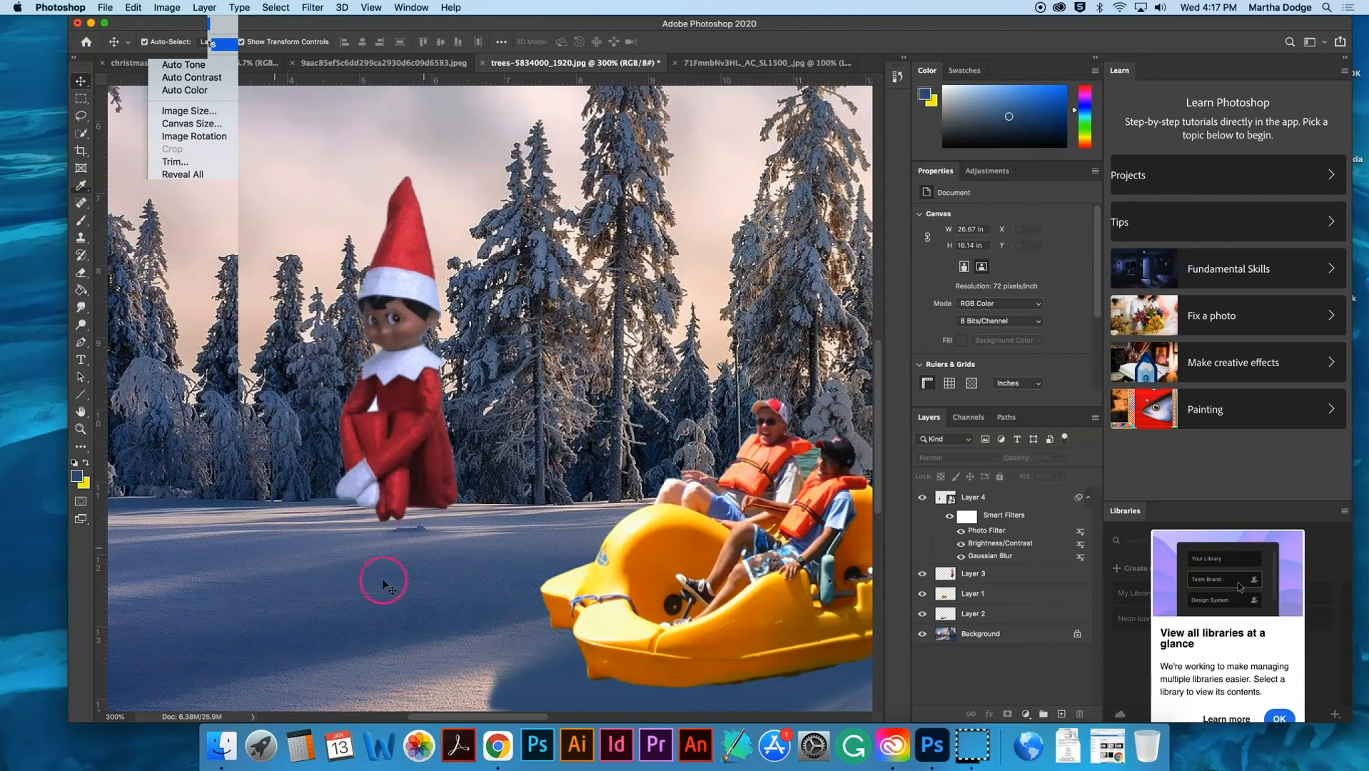
{"action": "left_click", "coordinate": [390, 498]}
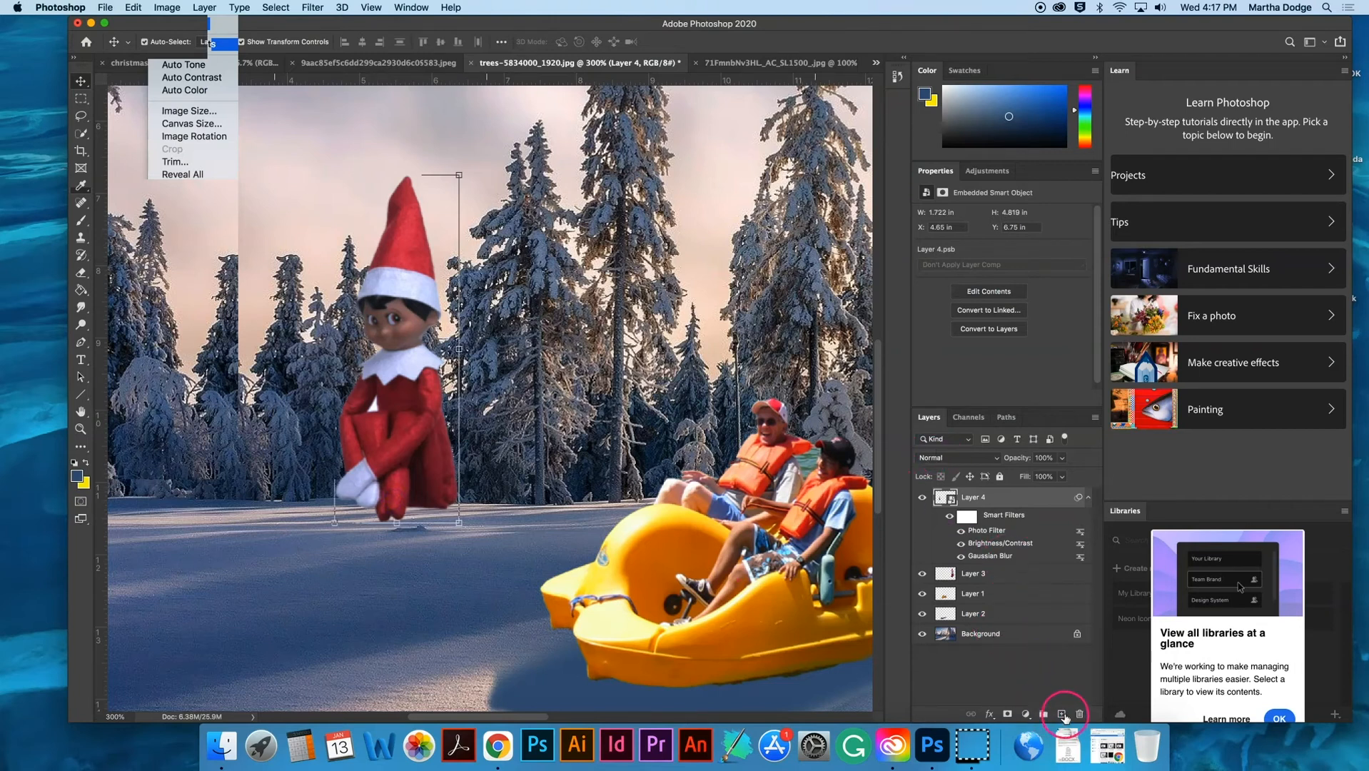
{"action": "left_click", "coordinate": [1062, 714]}
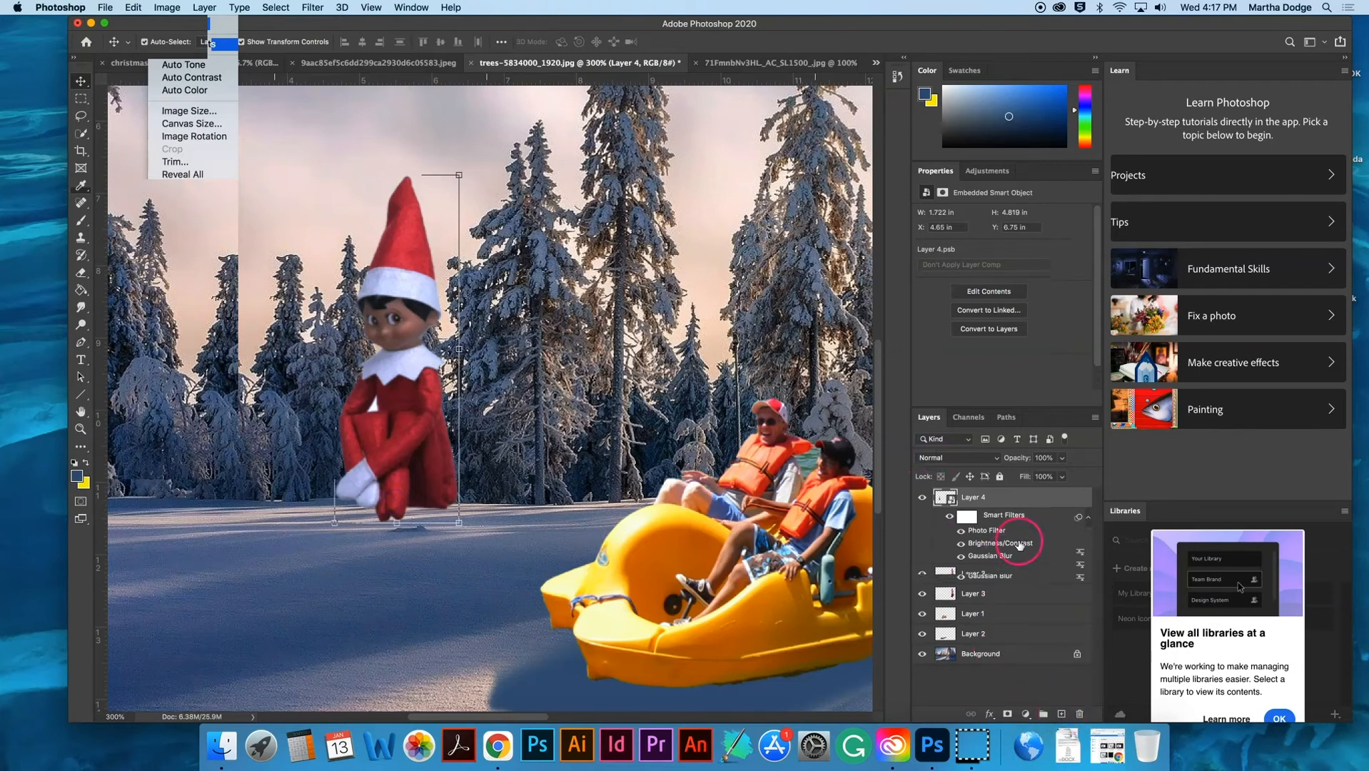
{"action": "left_click_drag", "start_coordinate": [989, 498], "coordinate": [986, 580]}
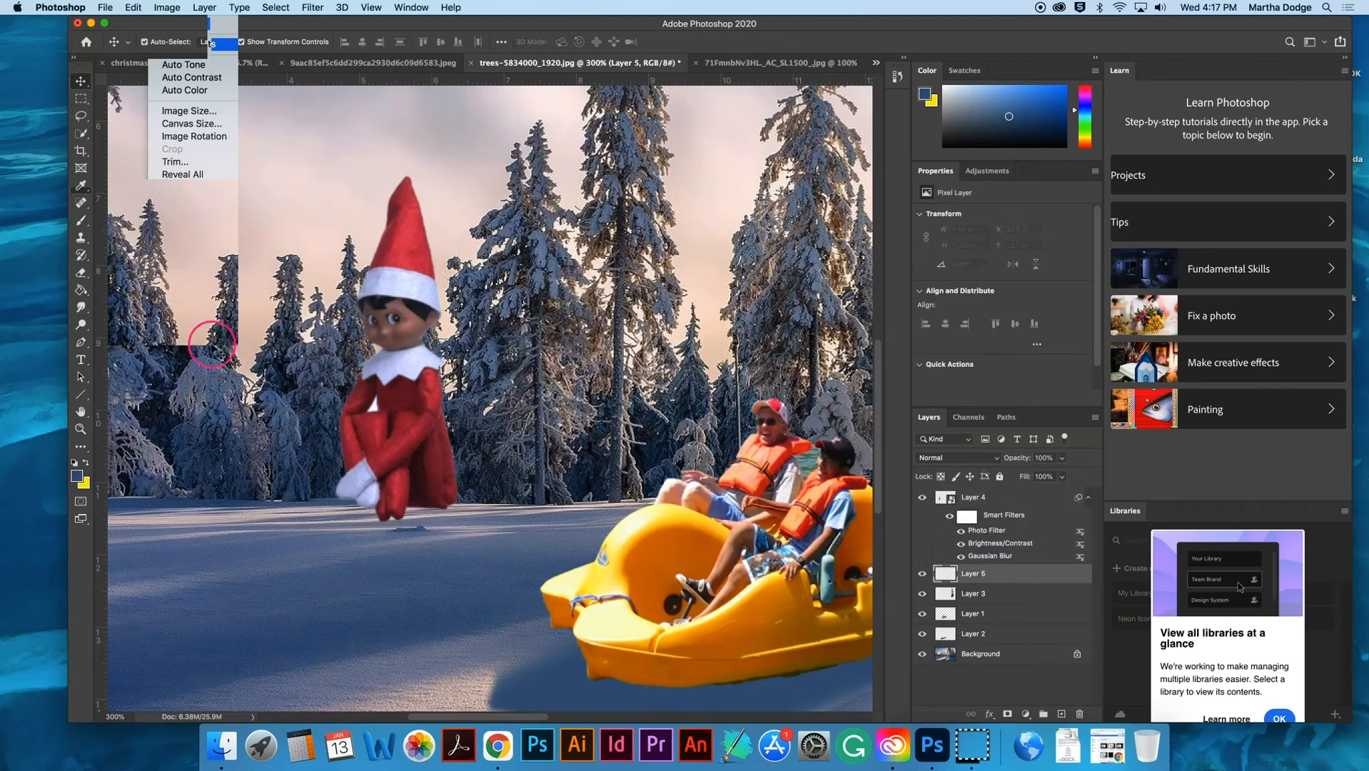
- Choose the Brush tool with the Soft Round brush and set its size to 47 px
{"action": "left_click", "coordinate": [80, 133]}
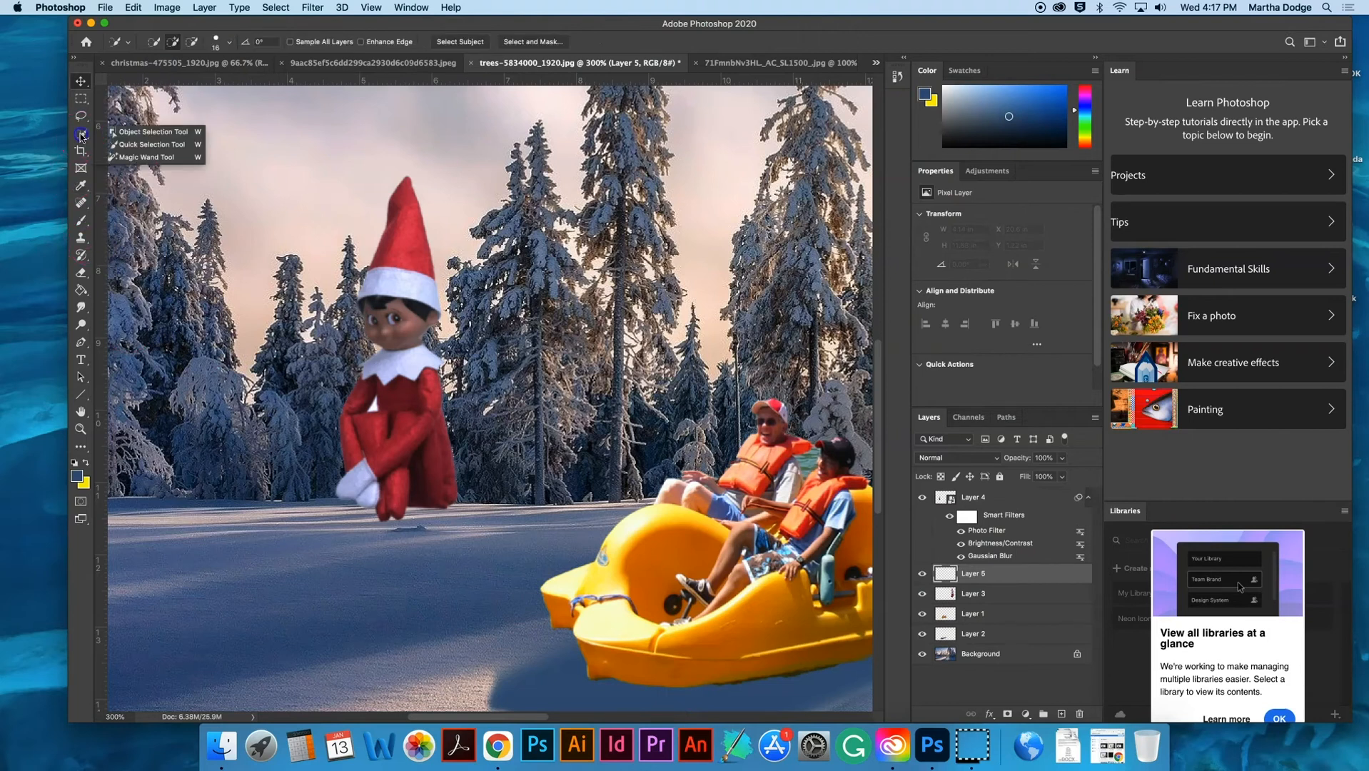
{"action": "left_click", "coordinate": [81, 222]}
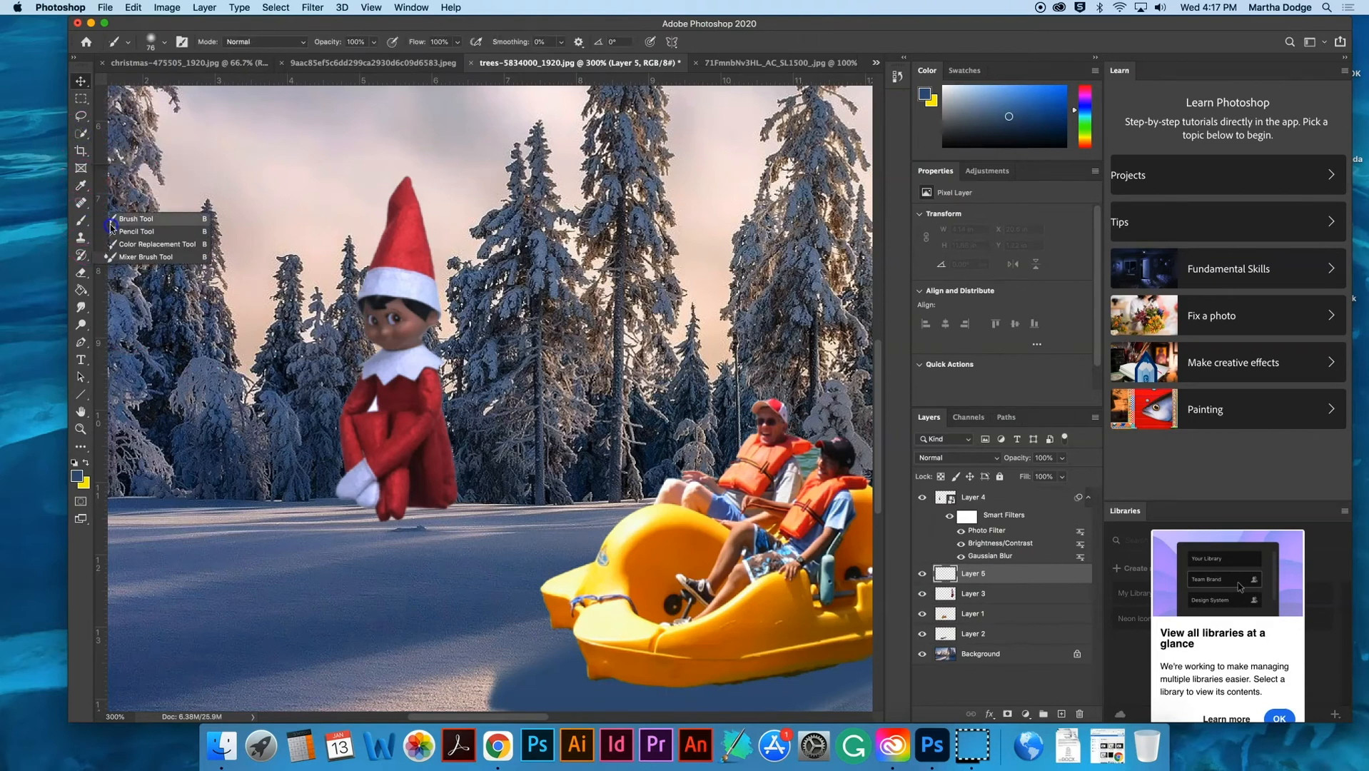
{"action": "left_click", "coordinate": [115, 220]}
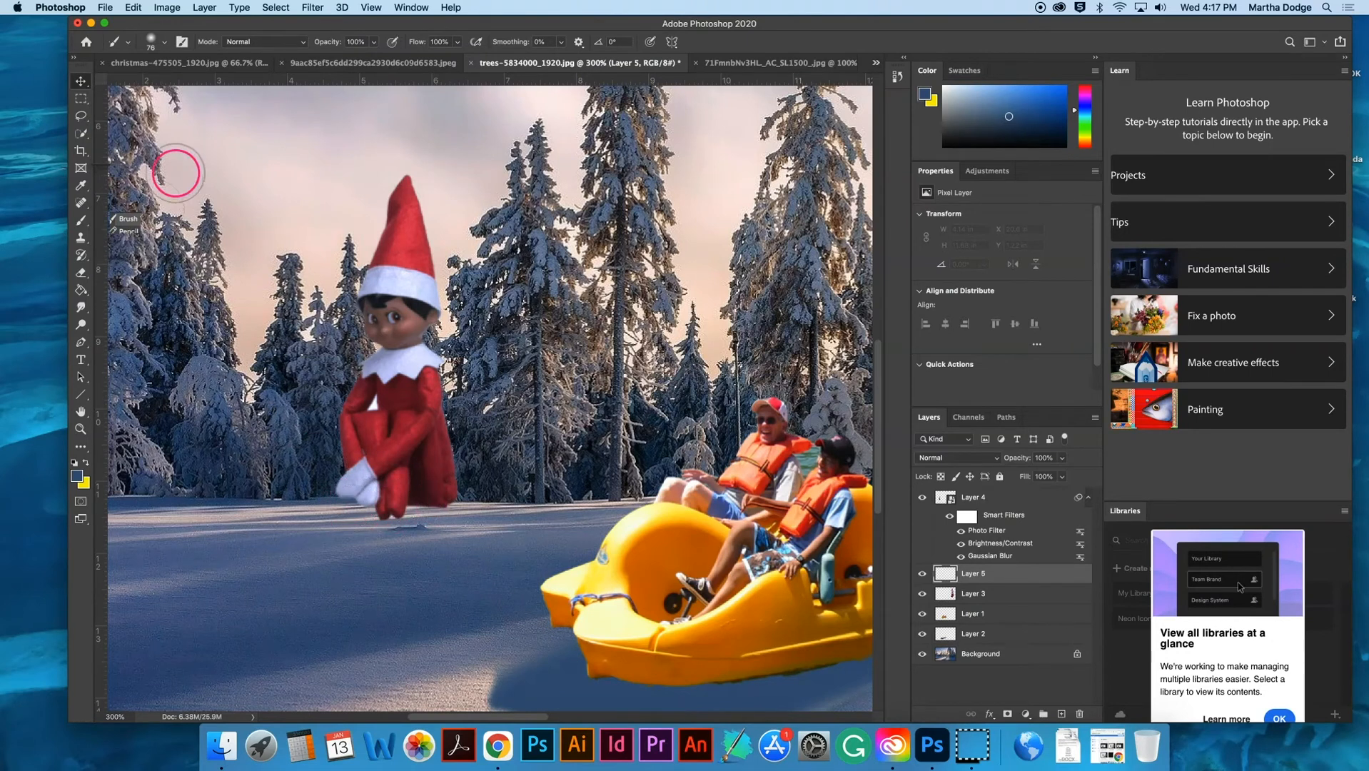
{"action": "left_click", "coordinate": [165, 41]}
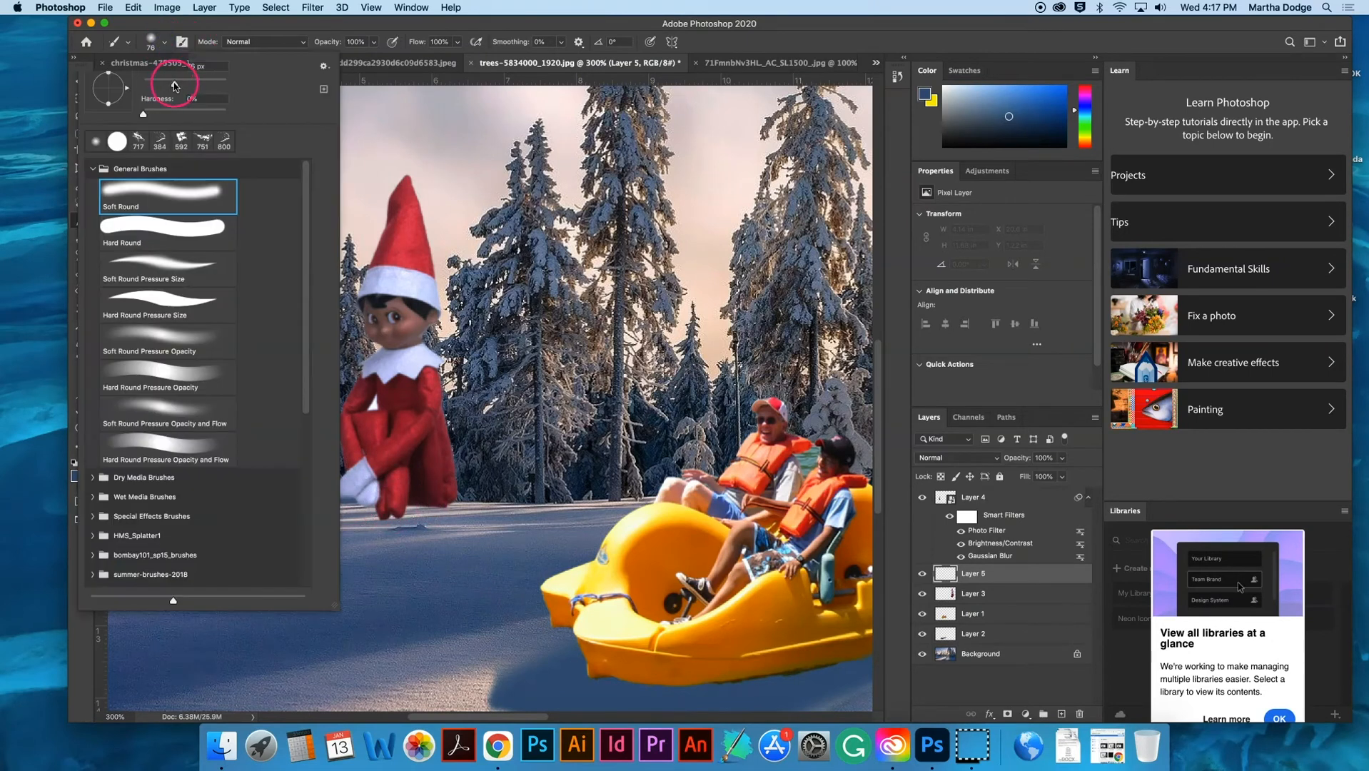
{"action": "left_click_drag", "start_coordinate": [174, 84], "coordinate": [163, 84]}
{"action": "left_click", "coordinate": [530, 27]}
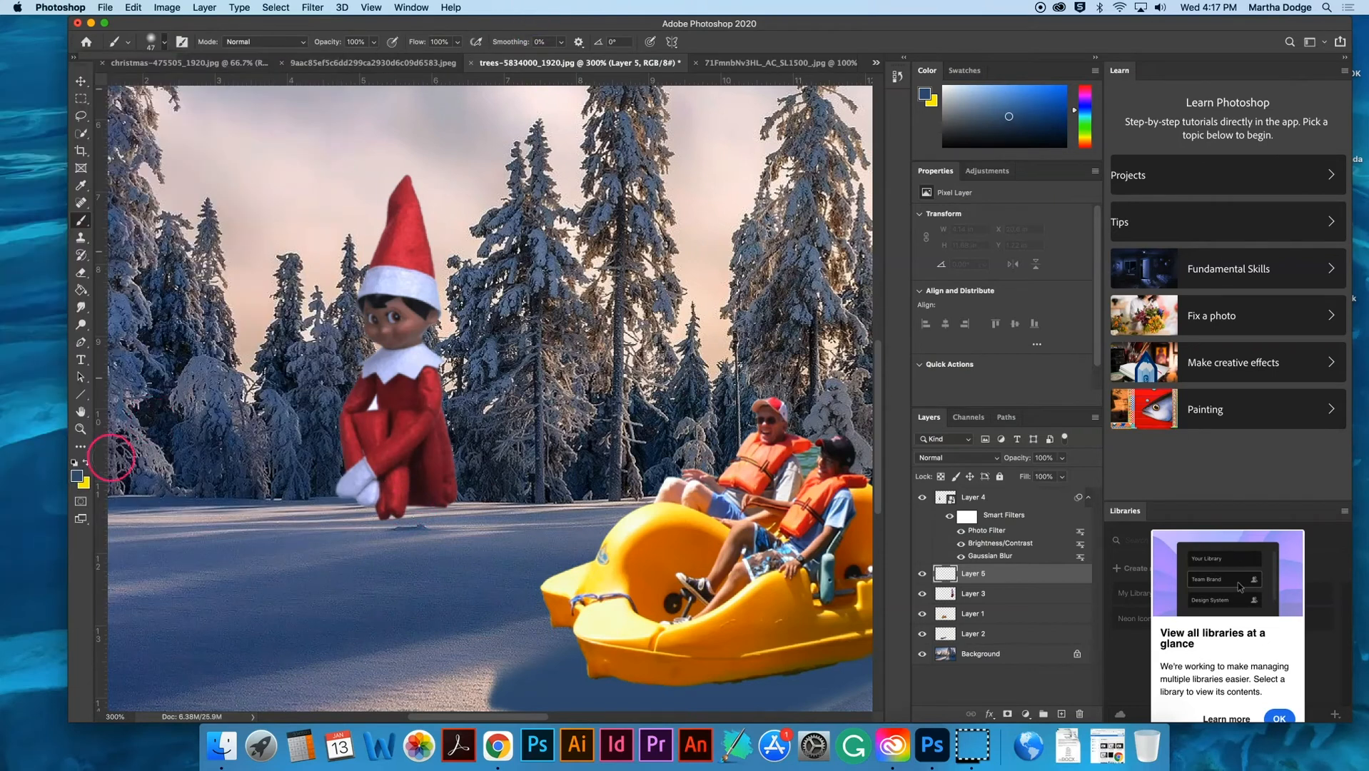
- Set the foreground color to a darker blue for painting the small elf's shadow
{"action": "left_click", "coordinate": [79, 476]}
{"action": "left_click", "coordinate": [822, 239]}
{"action": "left_click", "coordinate": [1007, 140]}
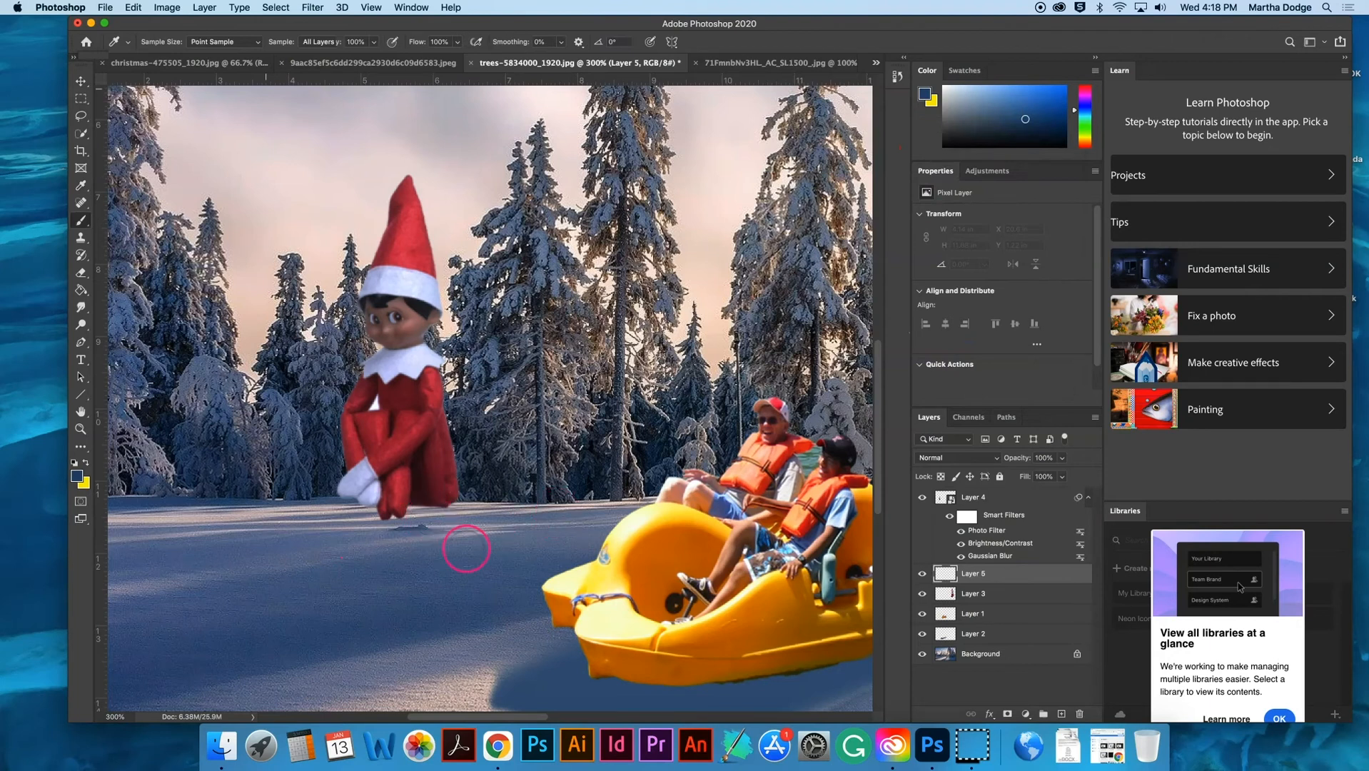
- Paint a soft dark blue shadow about 4.65 in wide on the new layer, running from the small elf's feet across the snow away from the sun
{"action": "key", "text": "super+plus"}
{"action": "key", "text": "super+minus"}
{"action": "key", "text": "super+minus"}
{"action": "key", "text": "super+minus"}
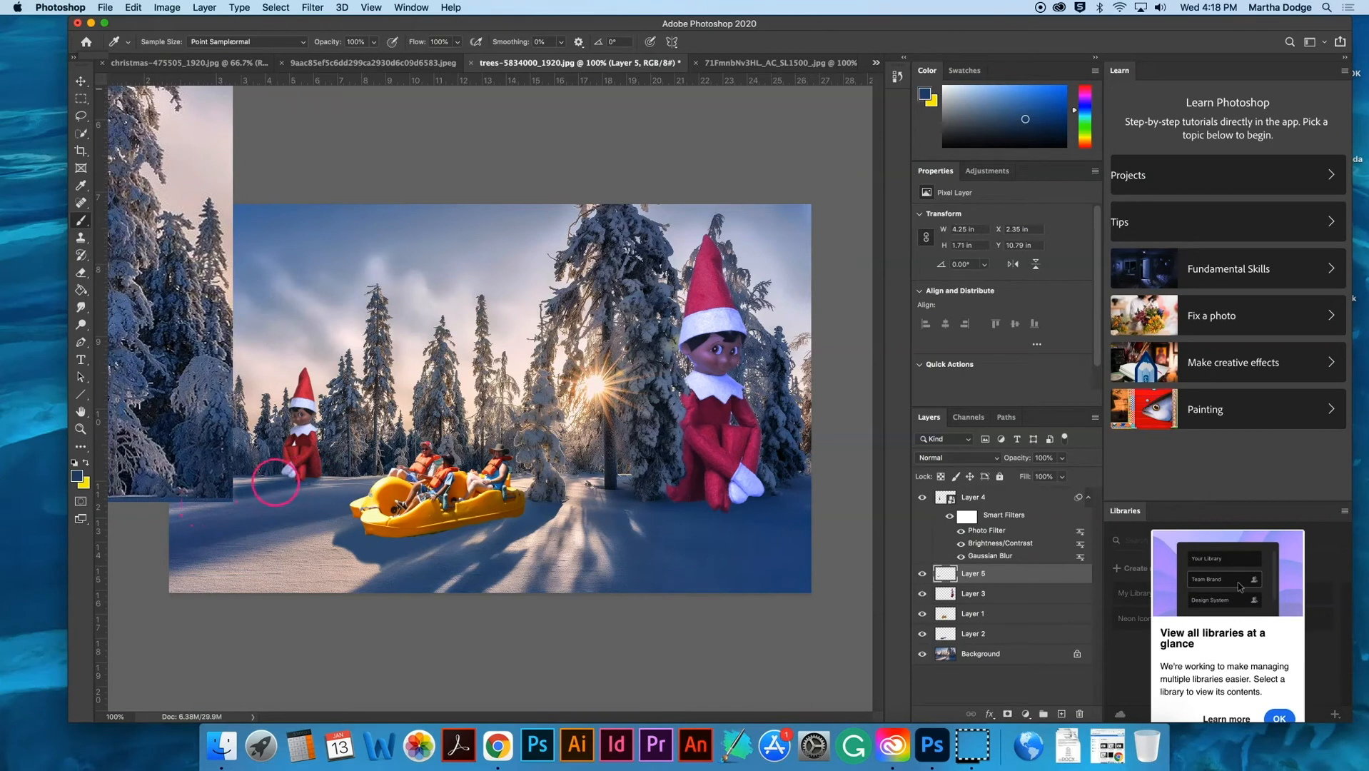
{"action": "left_click_drag", "start_coordinate": [315, 483], "coordinate": [245, 493]}
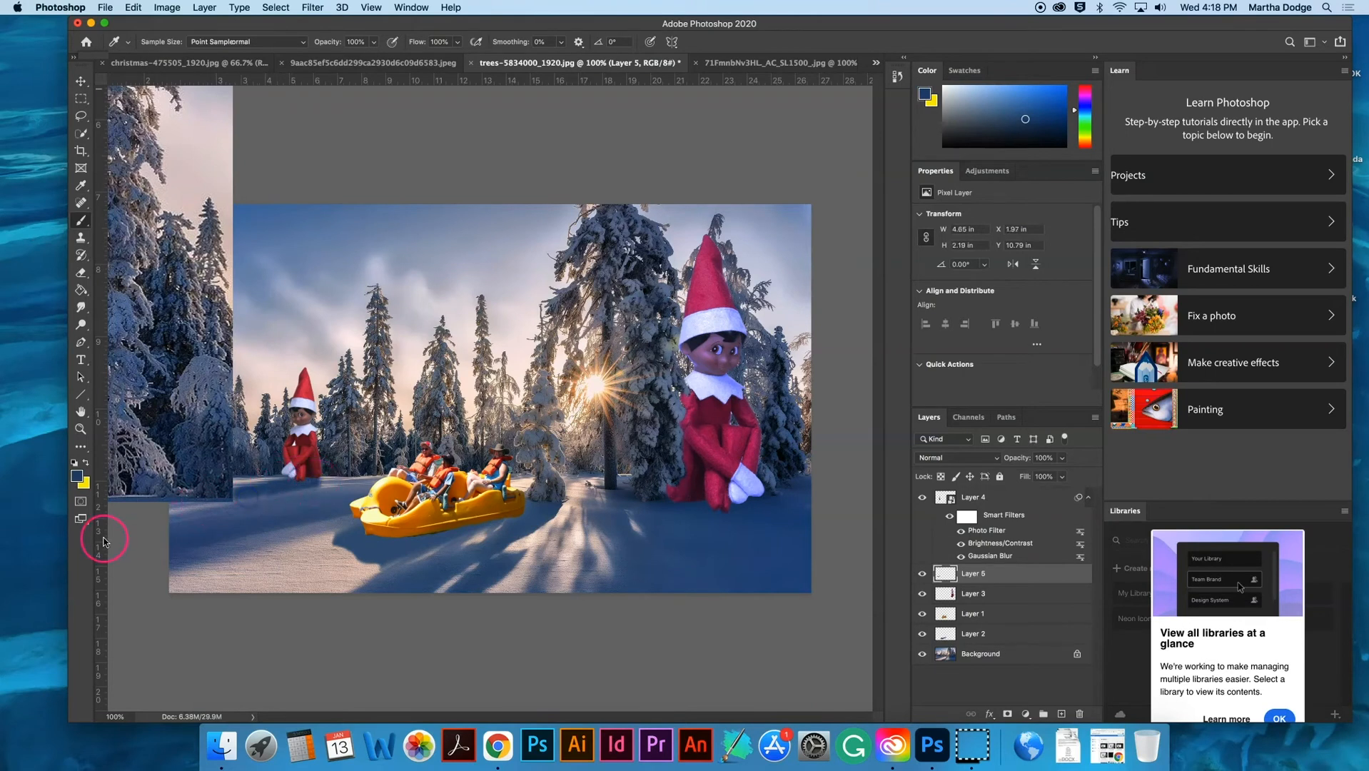
{"action": "key", "text": "super+minus"}
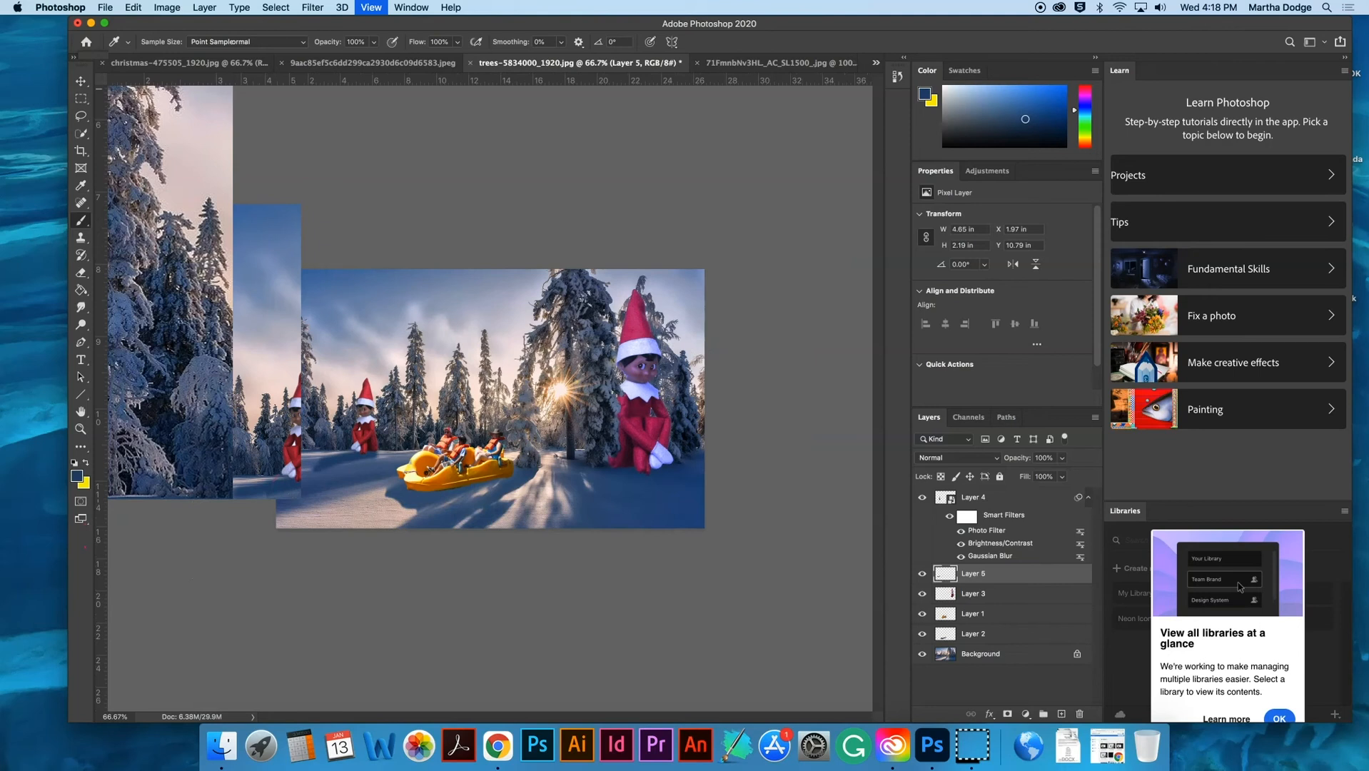
{"action": "key", "text": "super+equal"}
{"action": "key", "text": "super+equal"}
{"action": "scroll", "coordinate": [490, 397], "scroll_direction": "left", "scroll_amount": 5}
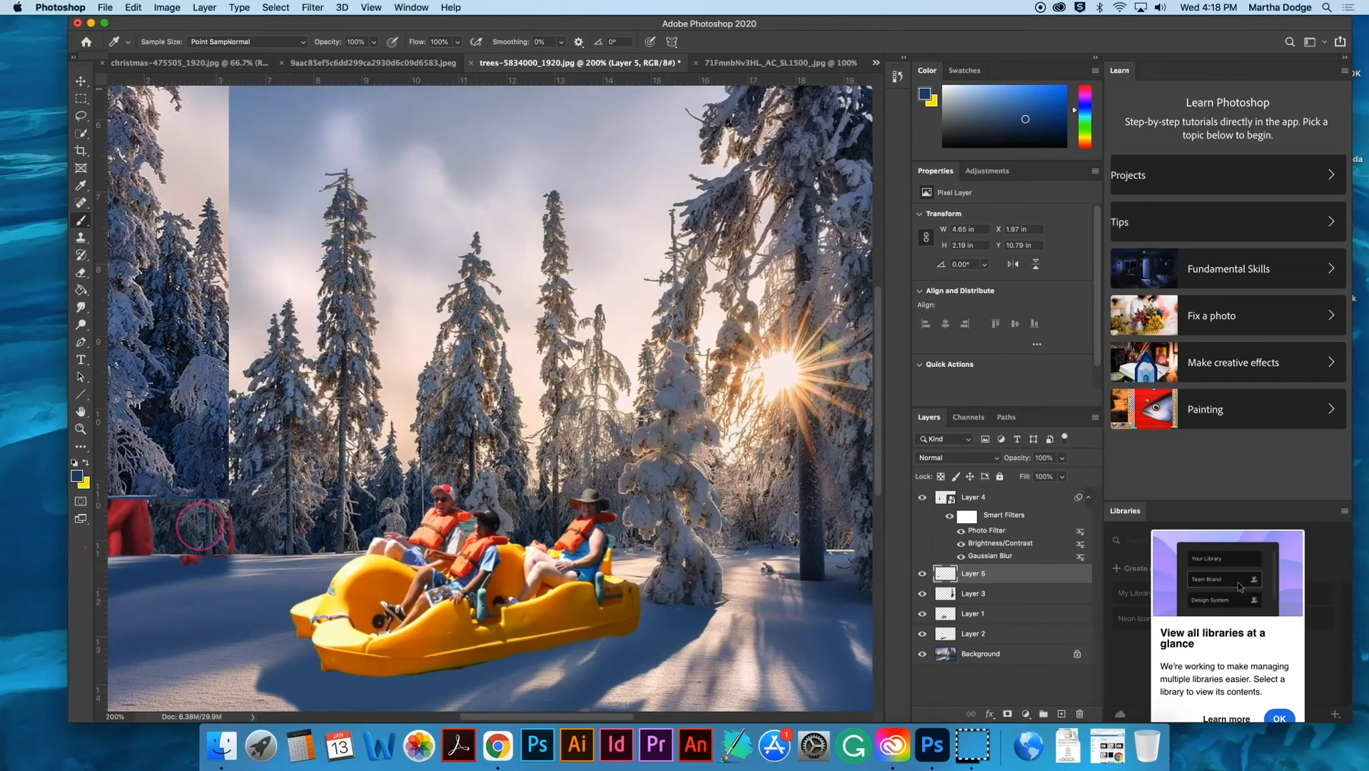
{"action": "scroll", "coordinate": [490, 397], "scroll_direction": "down", "scroll_amount": 1}
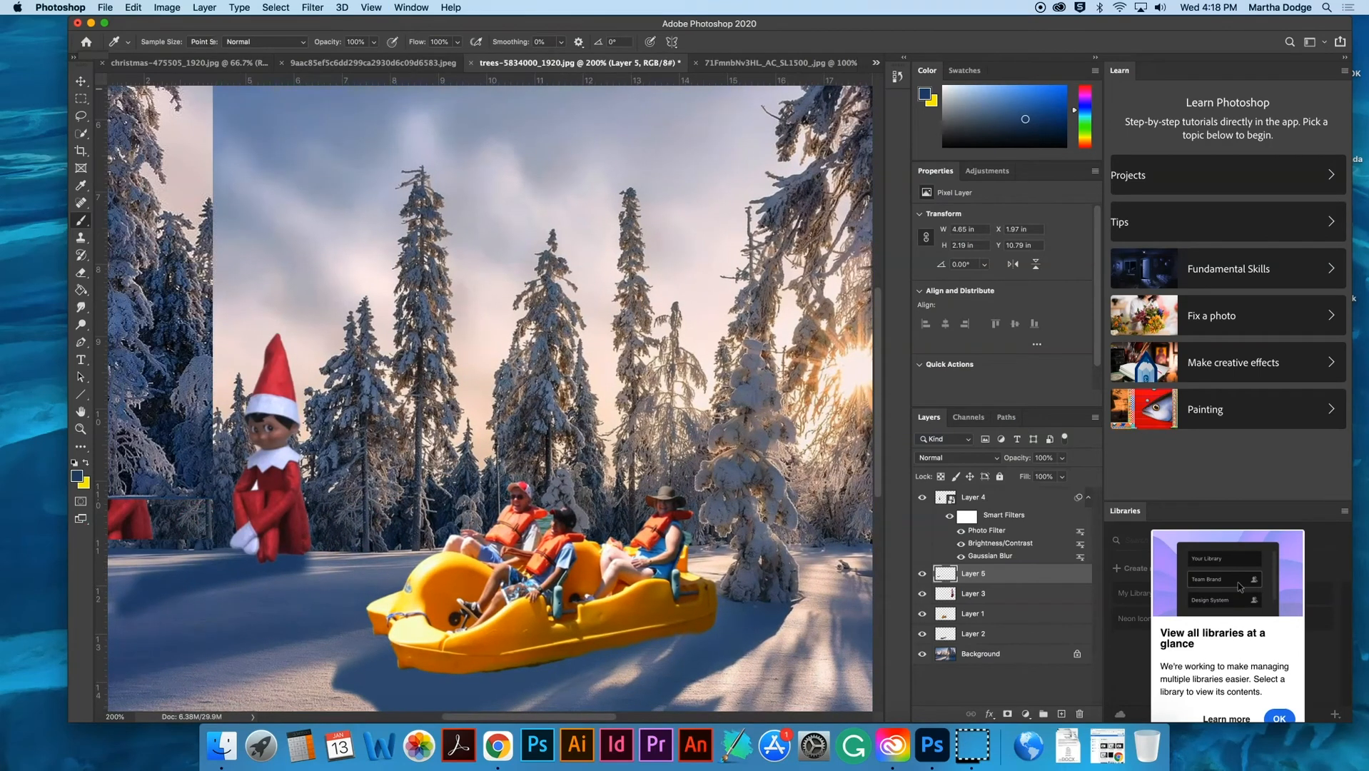
- Choose the Eraser tool and trim the outer edges of the small elf's painted shadow on the snow
{"action": "scroll", "coordinate": [490, 397], "scroll_direction": "left", "scroll_amount": 2}
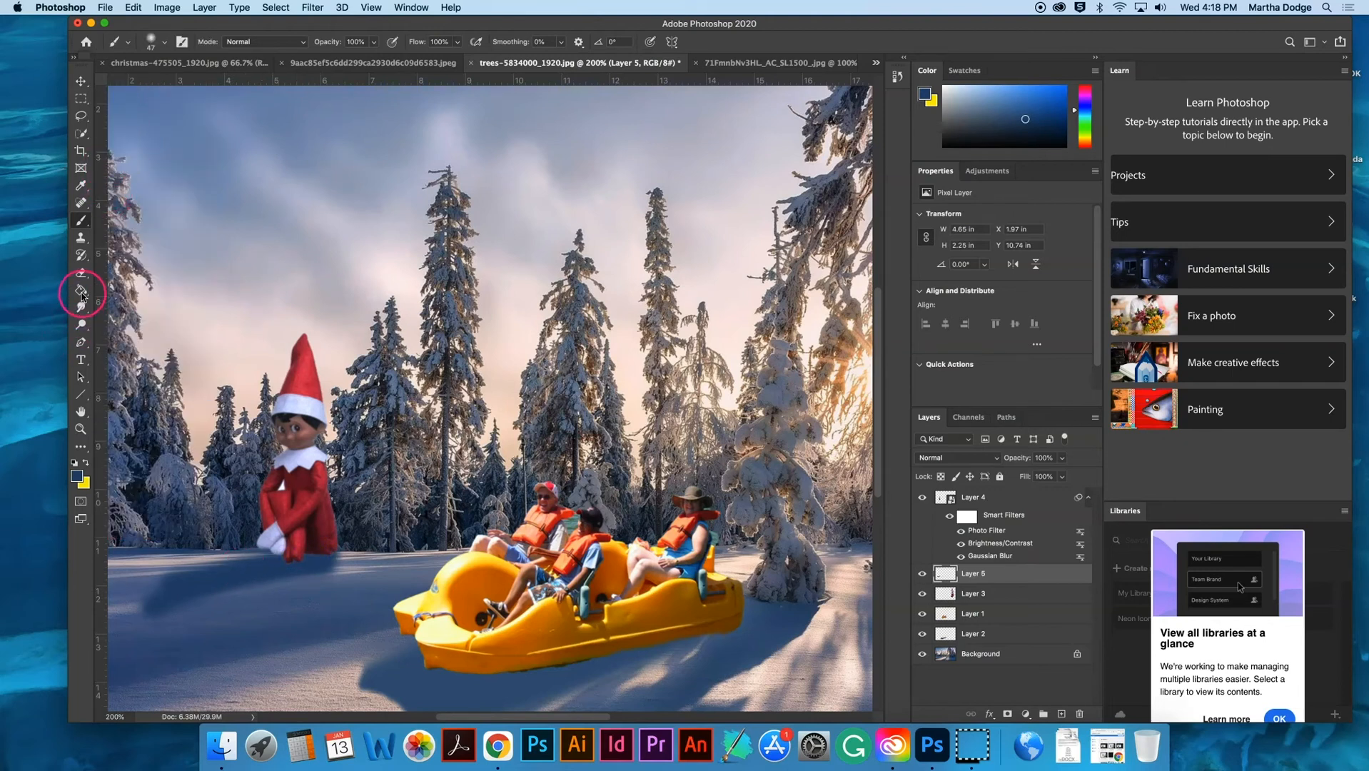
{"action": "left_click_drag", "start_coordinate": [81, 272], "coordinate": [115, 272]}
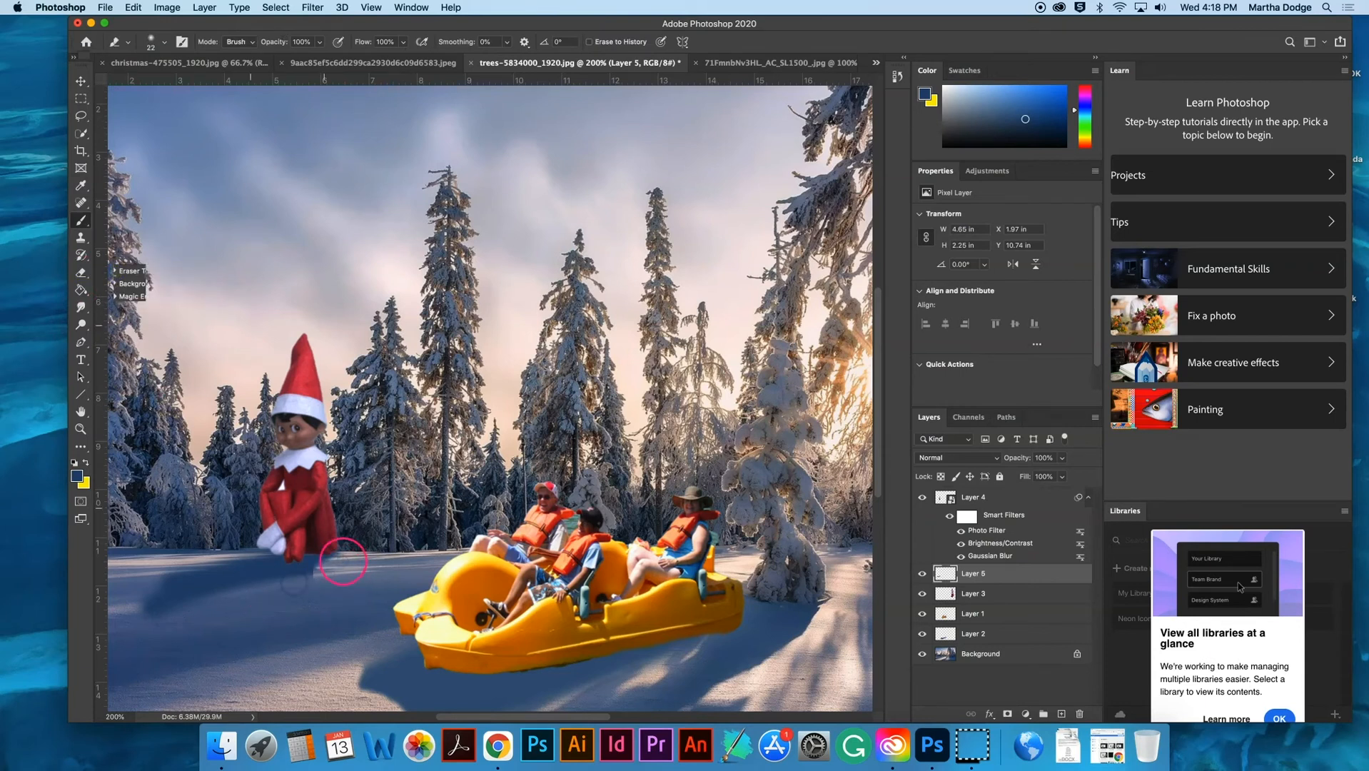
{"action": "mouse_move", "coordinate": [322, 571]}
{"action": "left_mouse_down"}
{"action": "mouse_move", "coordinate": [256, 593]}
{"action": "mouse_move", "coordinate": [354, 561]}
{"action": "left_mouse_up"}
{"action": "mouse_move", "coordinate": [272, 586]}
{"action": "left_mouse_down"}
{"action": "mouse_move", "coordinate": [316, 571]}
{"action": "mouse_move", "coordinate": [190, 612]}
{"action": "left_mouse_up"}
{"action": "left_click_drag", "start_coordinate": [344, 561], "coordinate": [310, 572]}
{"action": "scroll", "coordinate": [188, 622], "scroll_direction": "down", "scroll_amount": 5}
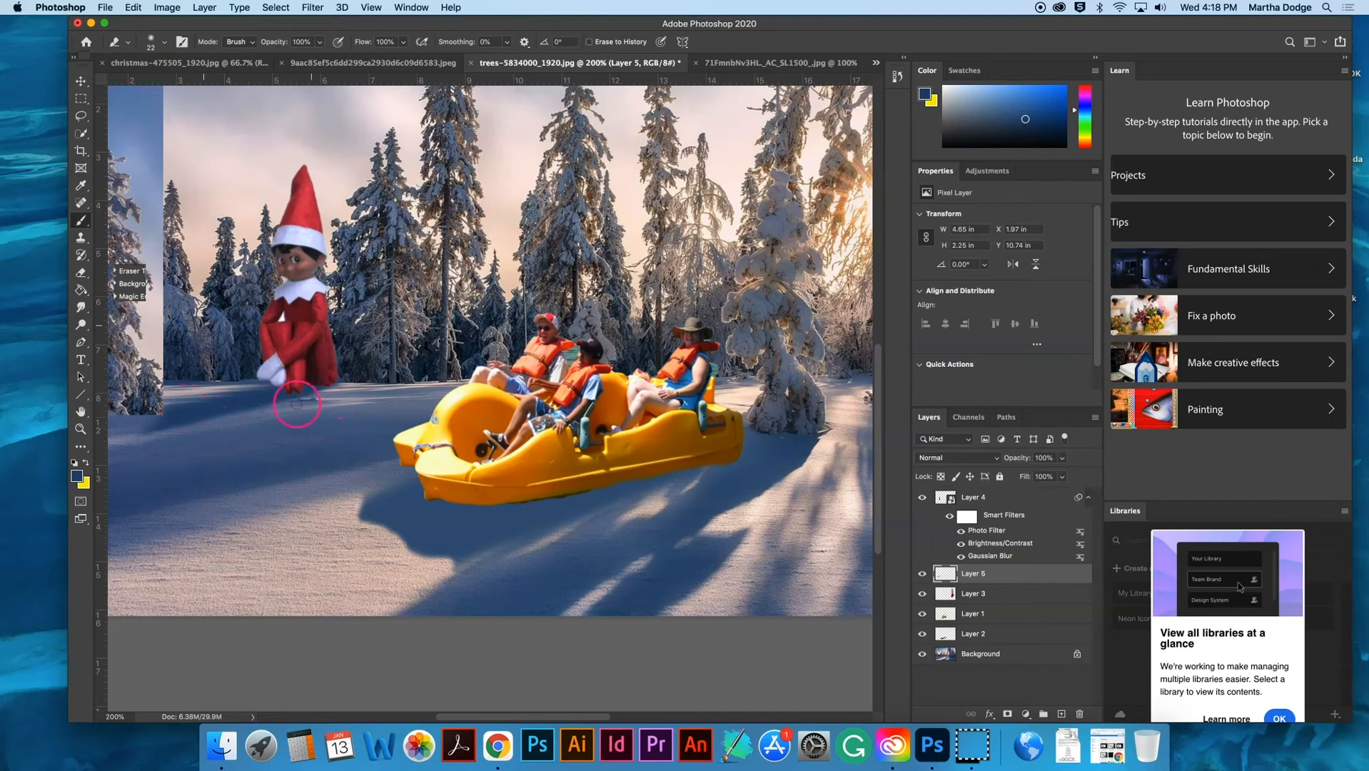
- Return to the Brush tool with the Soft Round brush and darken the shadow directly beneath the small elf's feet
{"action": "left_click", "coordinate": [81, 221]}
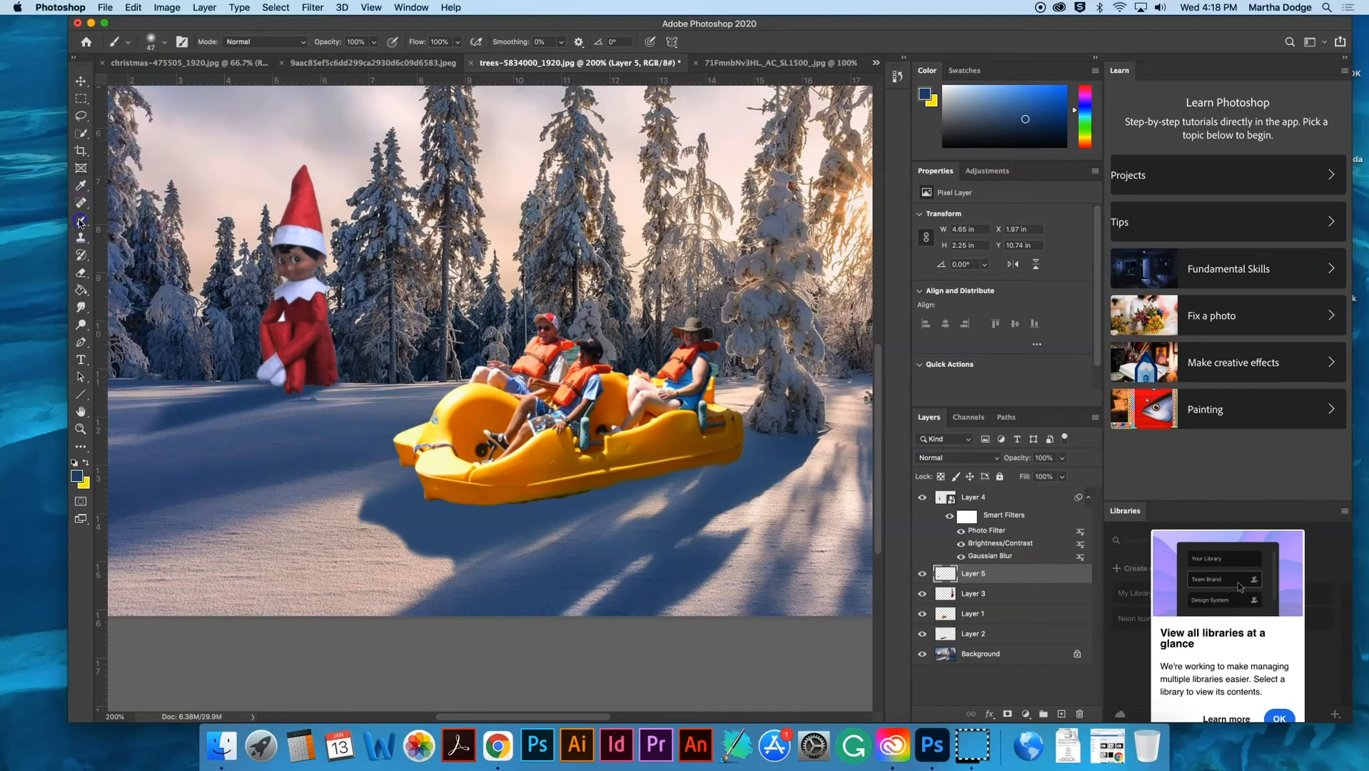
{"action": "left_click", "coordinate": [157, 42]}
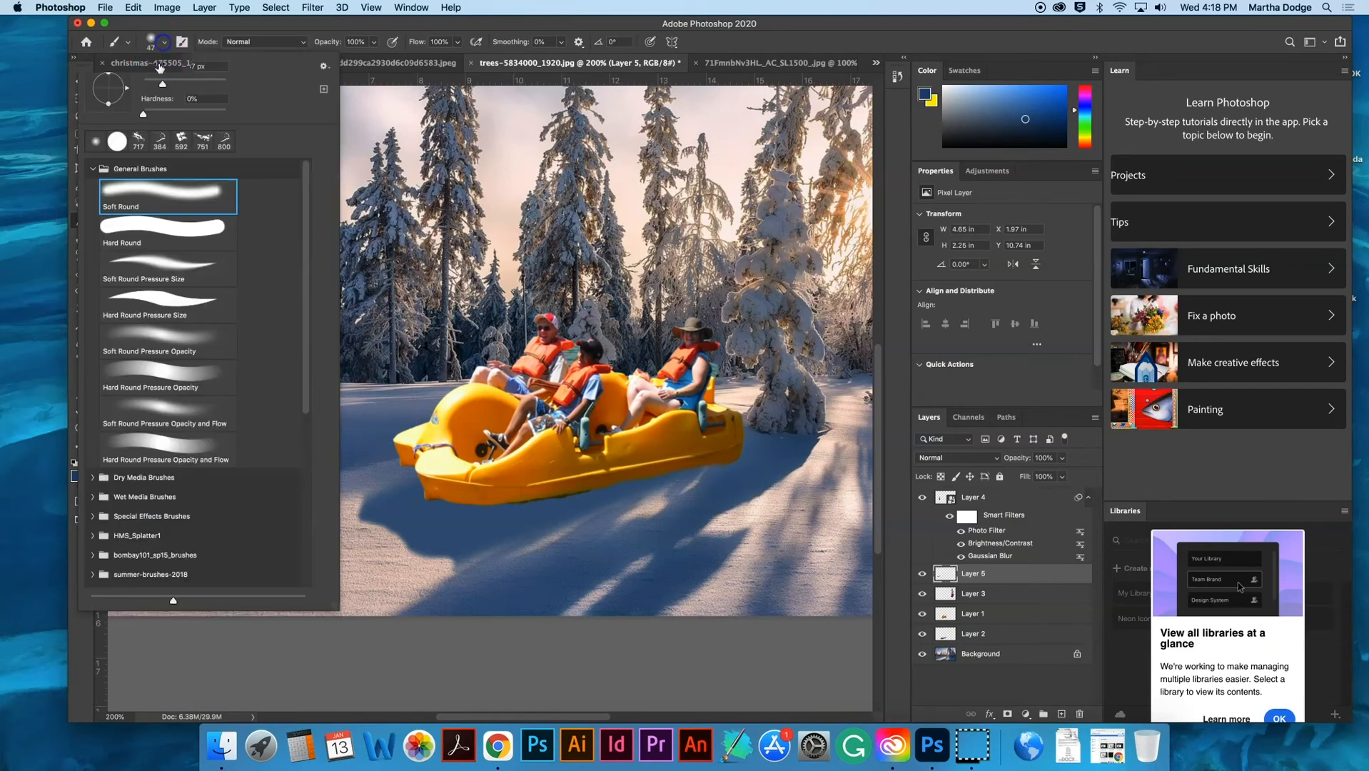
{"action": "left_click", "coordinate": [313, 33]}
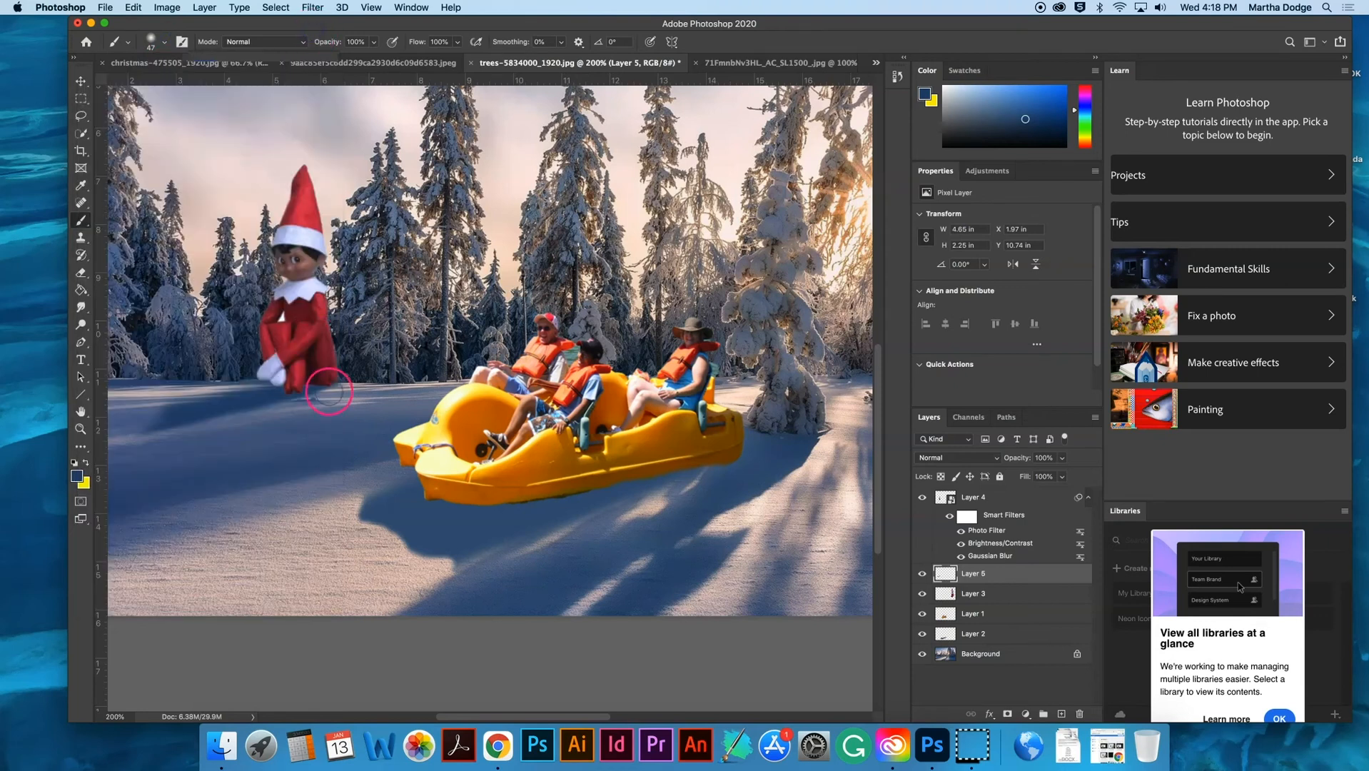
{"action": "left_click", "coordinate": [152, 41]}
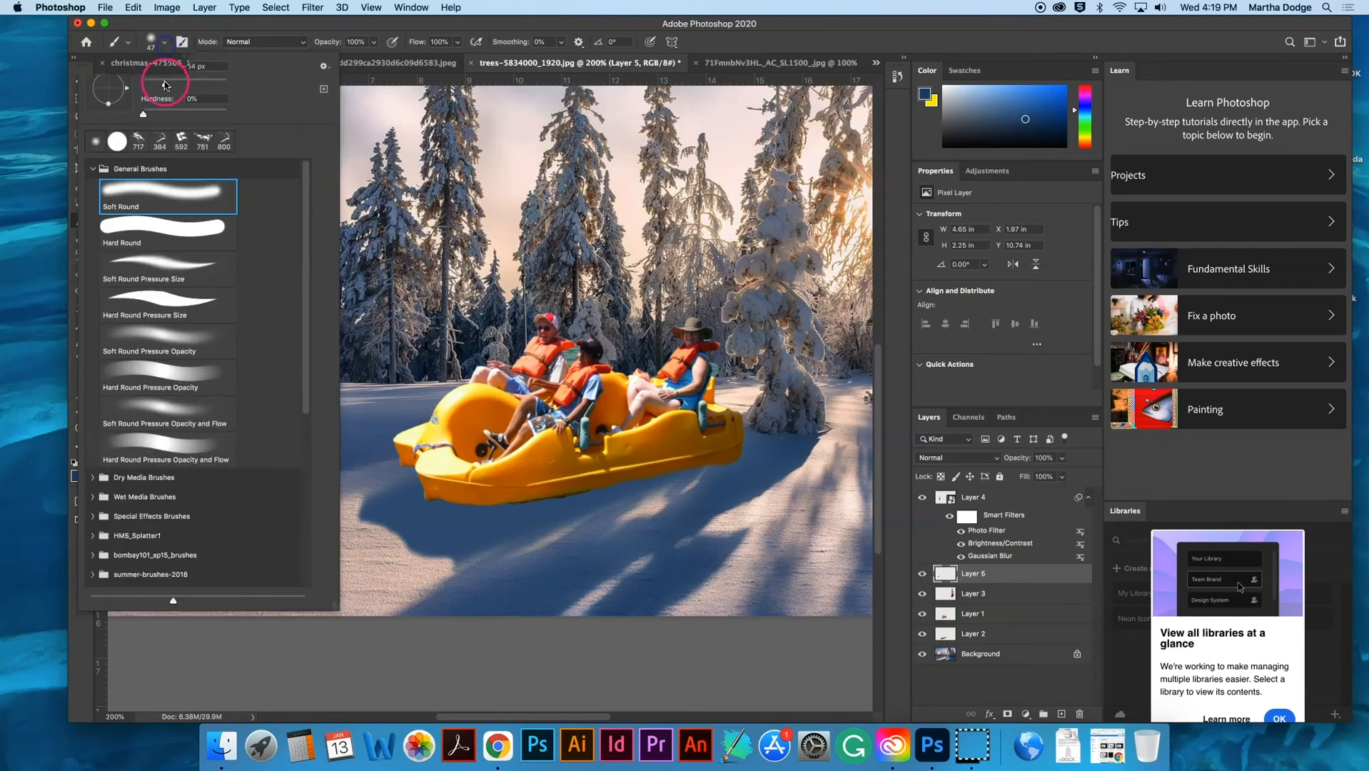
{"action": "left_click", "coordinate": [208, 28]}
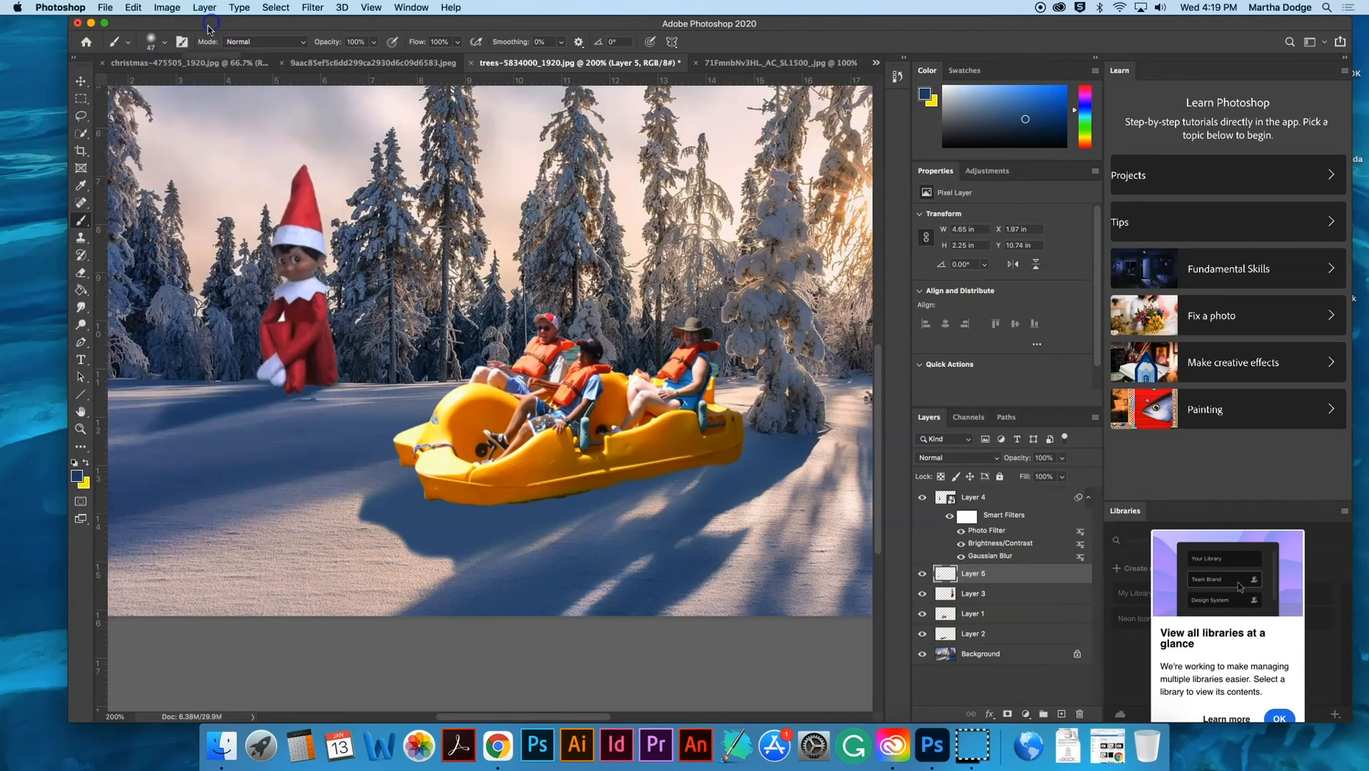
{"action": "left_click", "coordinate": [152, 41]}
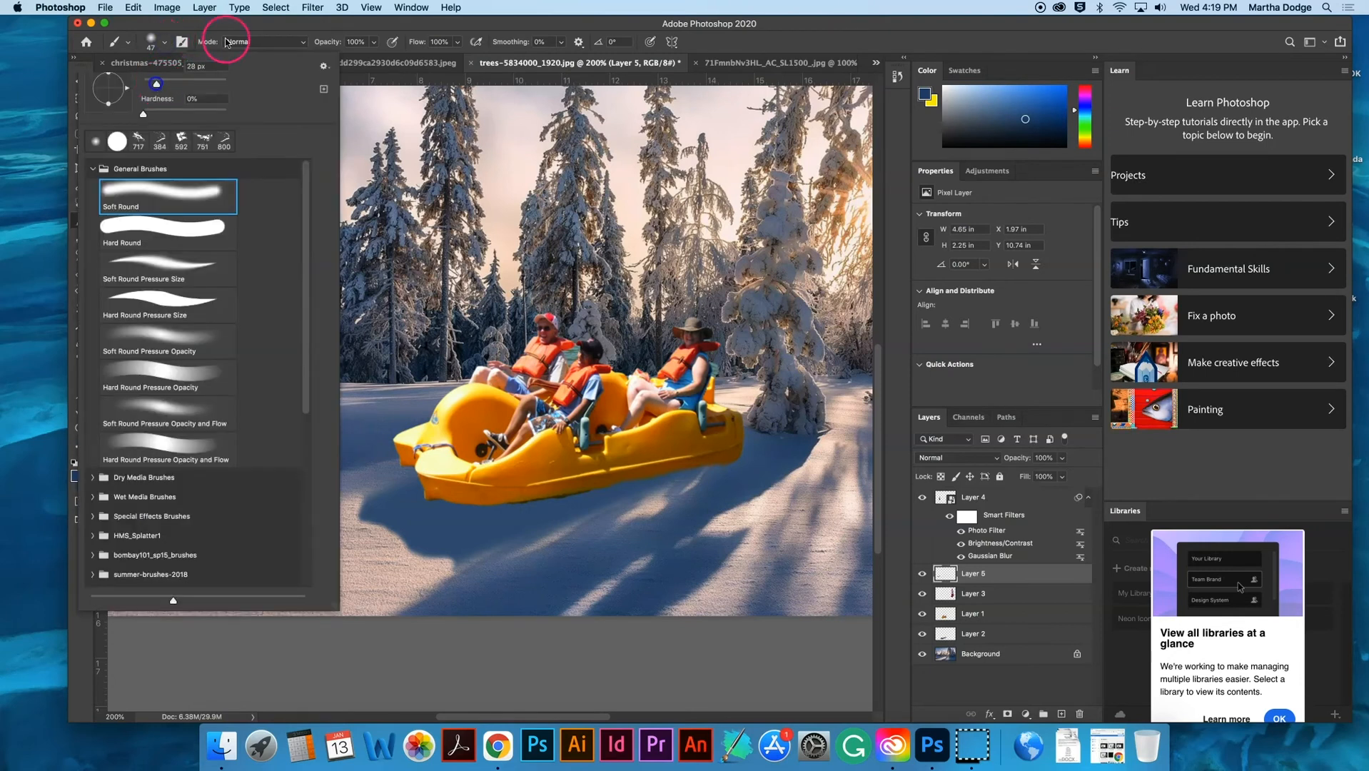
{"action": "left_click", "coordinate": [225, 29]}
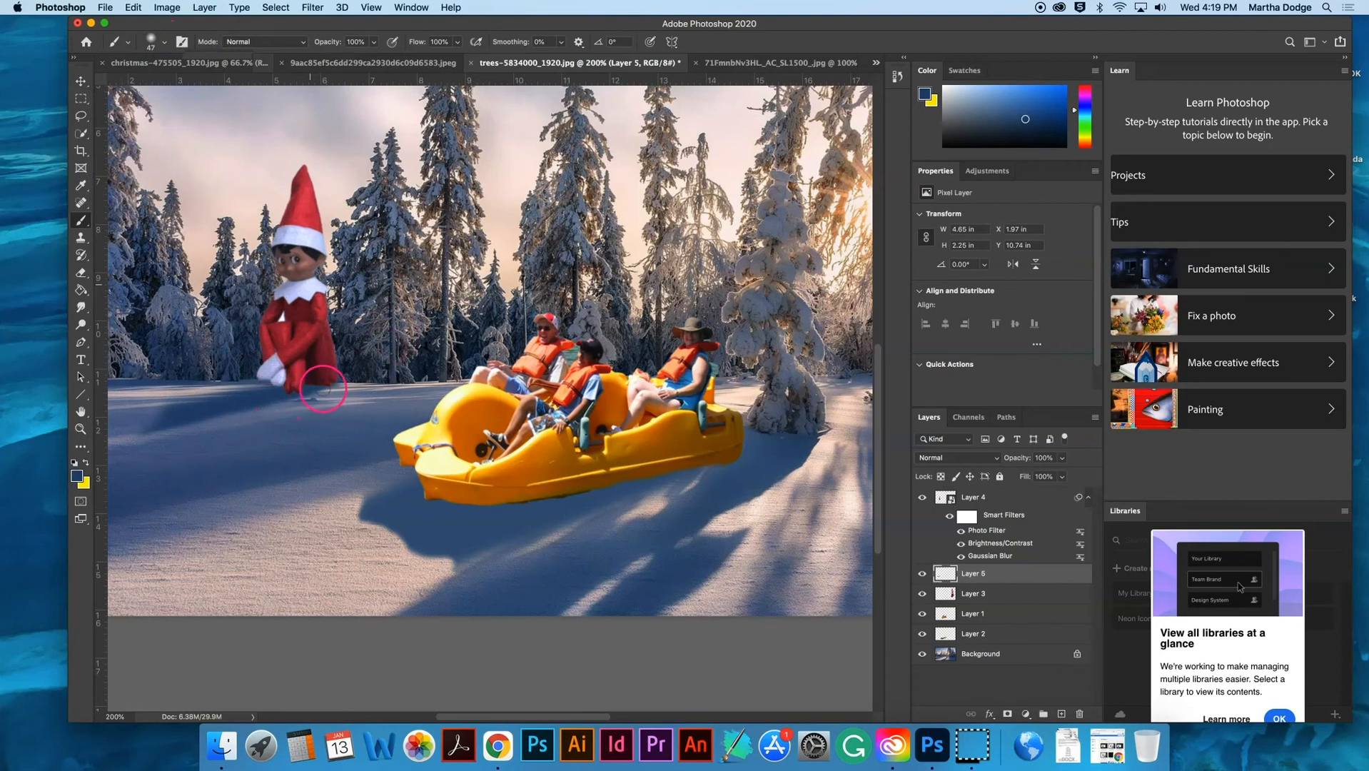
{"action": "left_click", "coordinate": [321, 384]}
{"action": "mouse_move", "coordinate": [310, 382]}
{"action": "left_mouse_down"}
{"action": "mouse_move", "coordinate": [159, 419]}
{"action": "mouse_move", "coordinate": [273, 386]}
{"action": "left_mouse_up"}
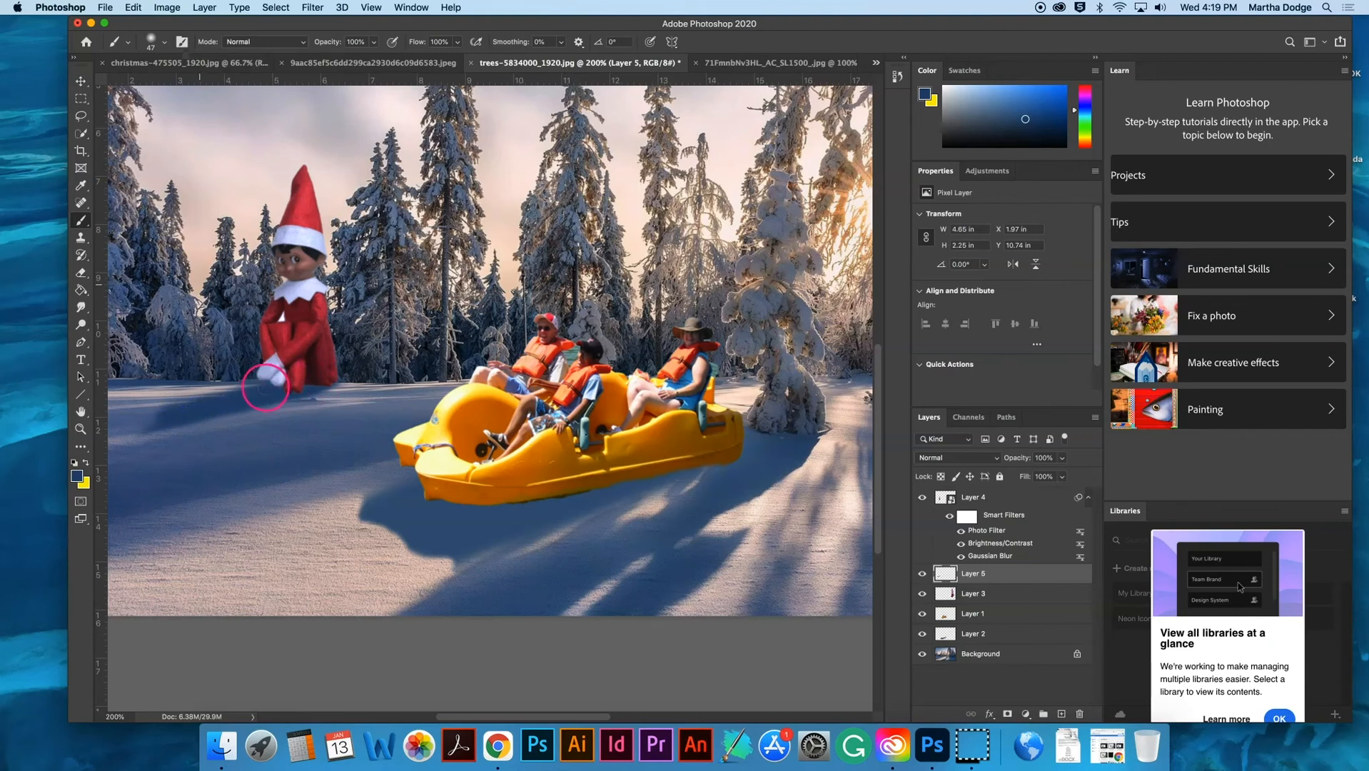
- Touch up the far end of the small elf's shadow with dark blue and reduce the brush size to 30 px
{"action": "scroll", "coordinate": [166, 411], "scroll_direction": "left", "scroll_amount": 1}
{"action": "mouse_move", "coordinate": [202, 413]}
{"action": "left_mouse_down"}
{"action": "mouse_move", "coordinate": [217, 407]}
{"action": "mouse_move", "coordinate": [168, 421]}
{"action": "left_mouse_up"}
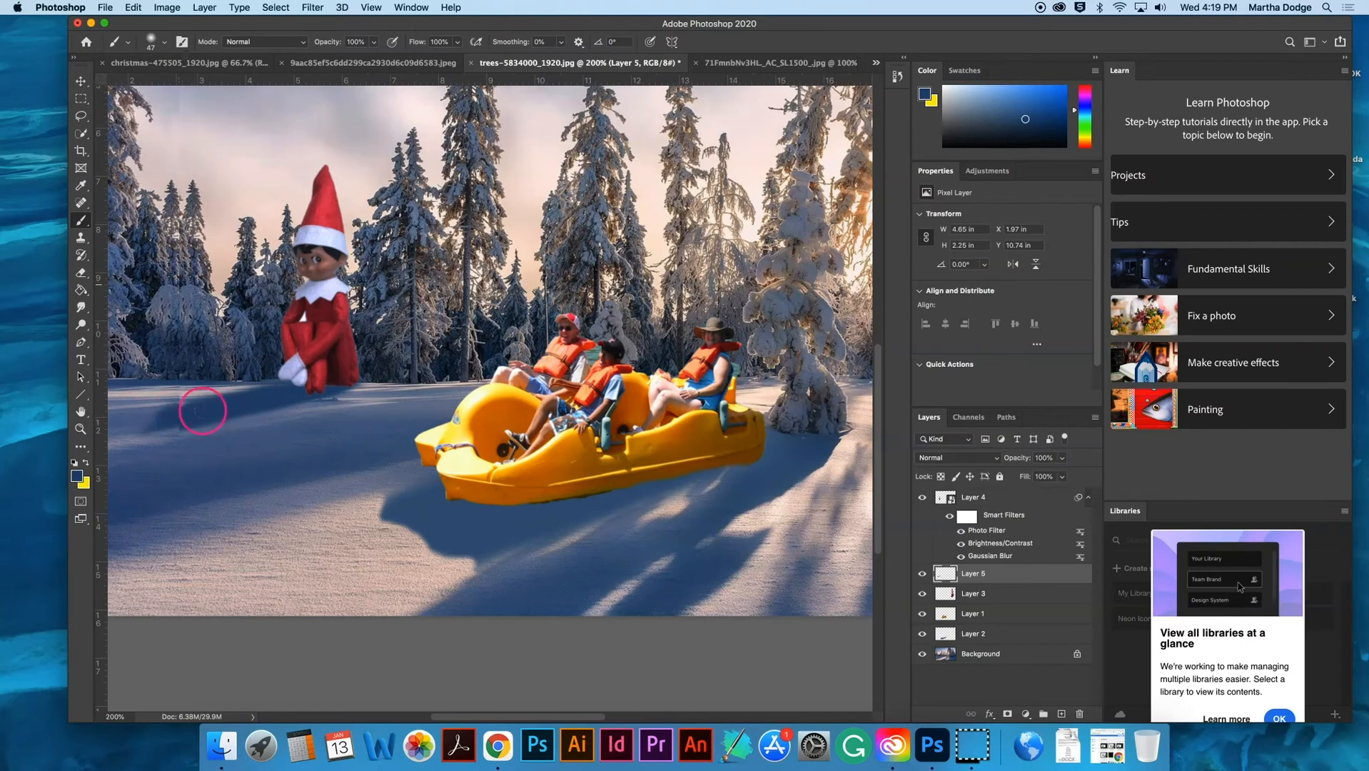
{"action": "scroll", "coordinate": [285, 452], "scroll_direction": "left", "scroll_amount": 3}
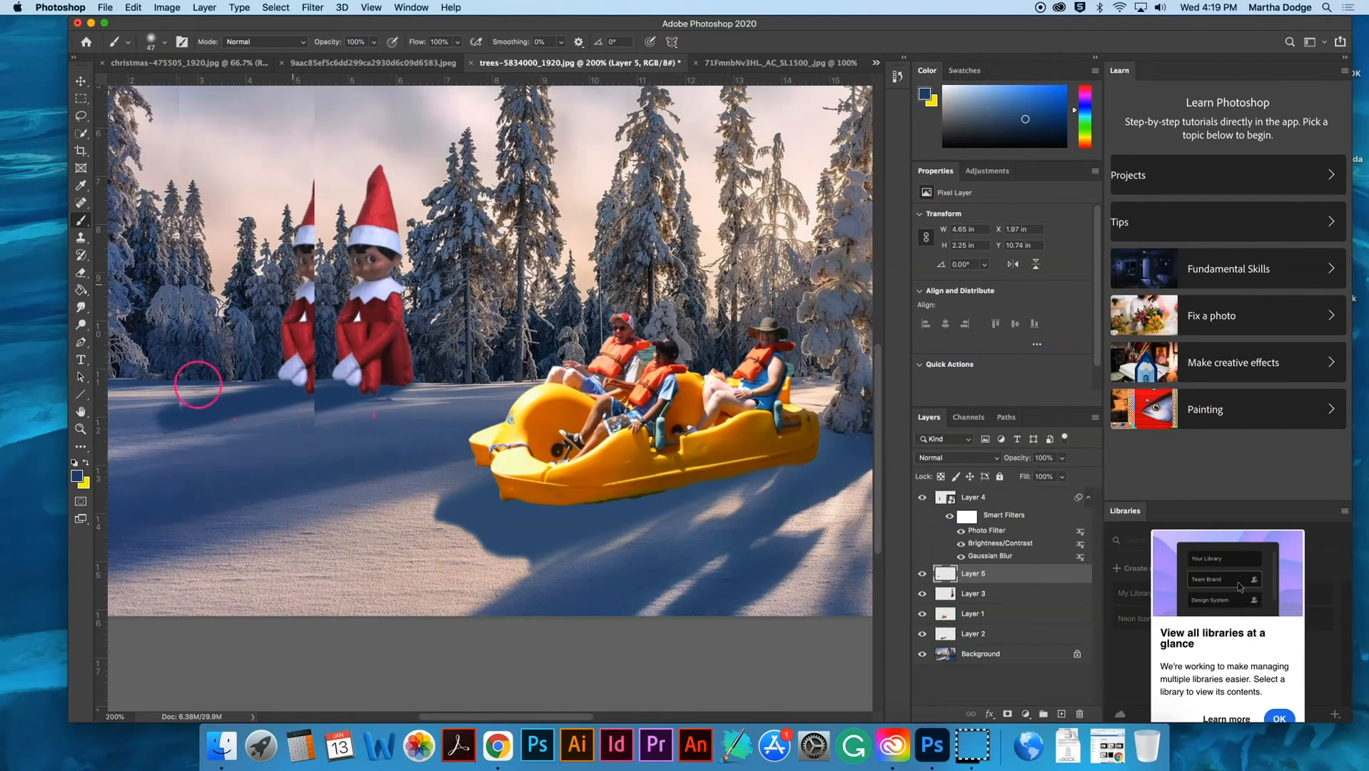
{"action": "key", "text": "bracketleft"}
{"action": "key", "text": "bracketleft"}
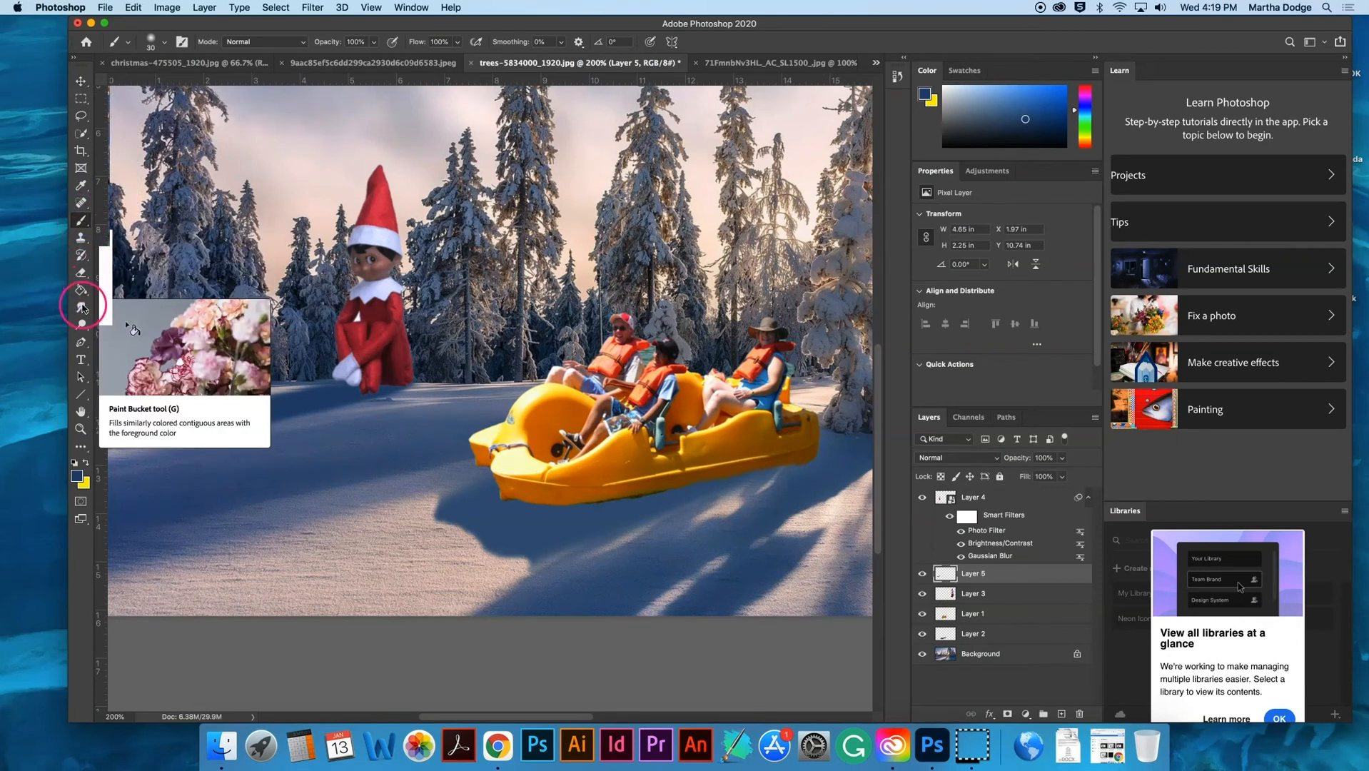
{"action": "left_click", "coordinate": [81, 224]}
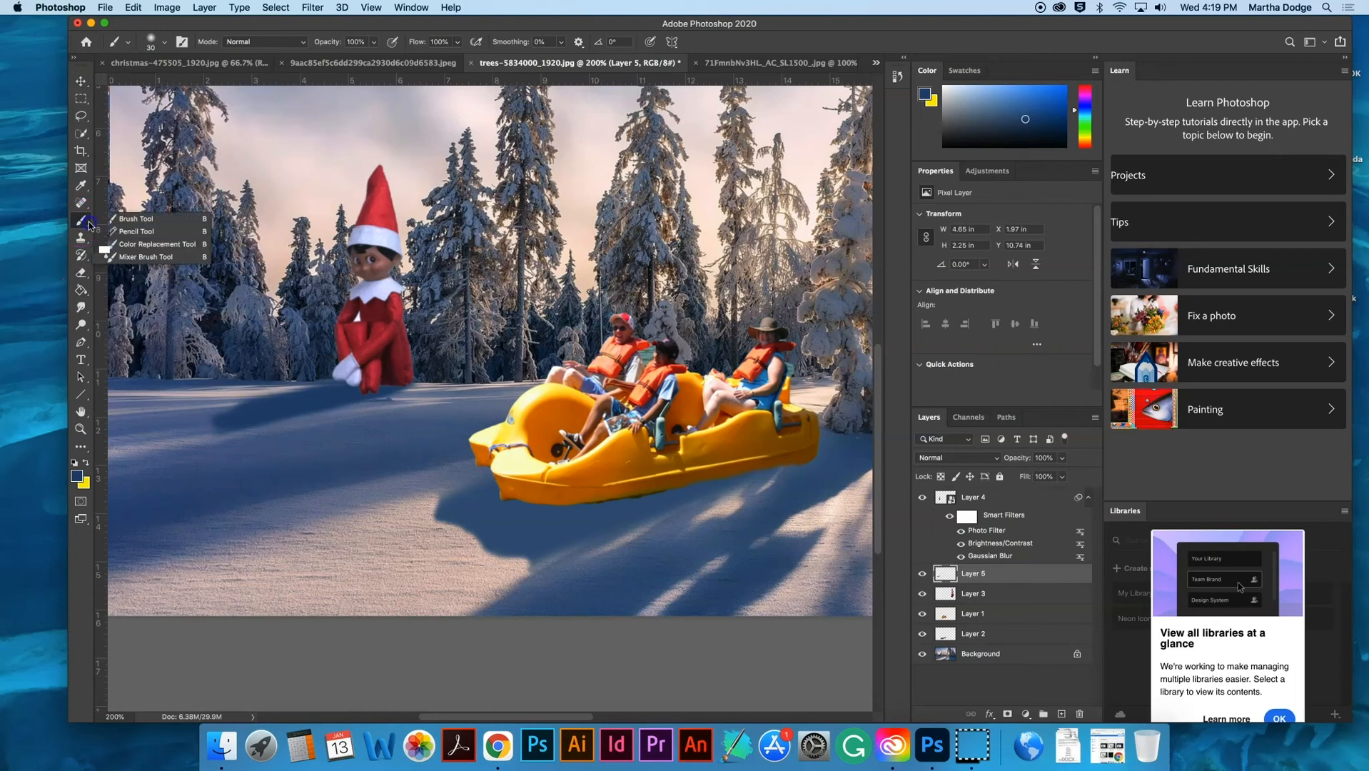
{"action": "left_click", "coordinate": [105, 221]}
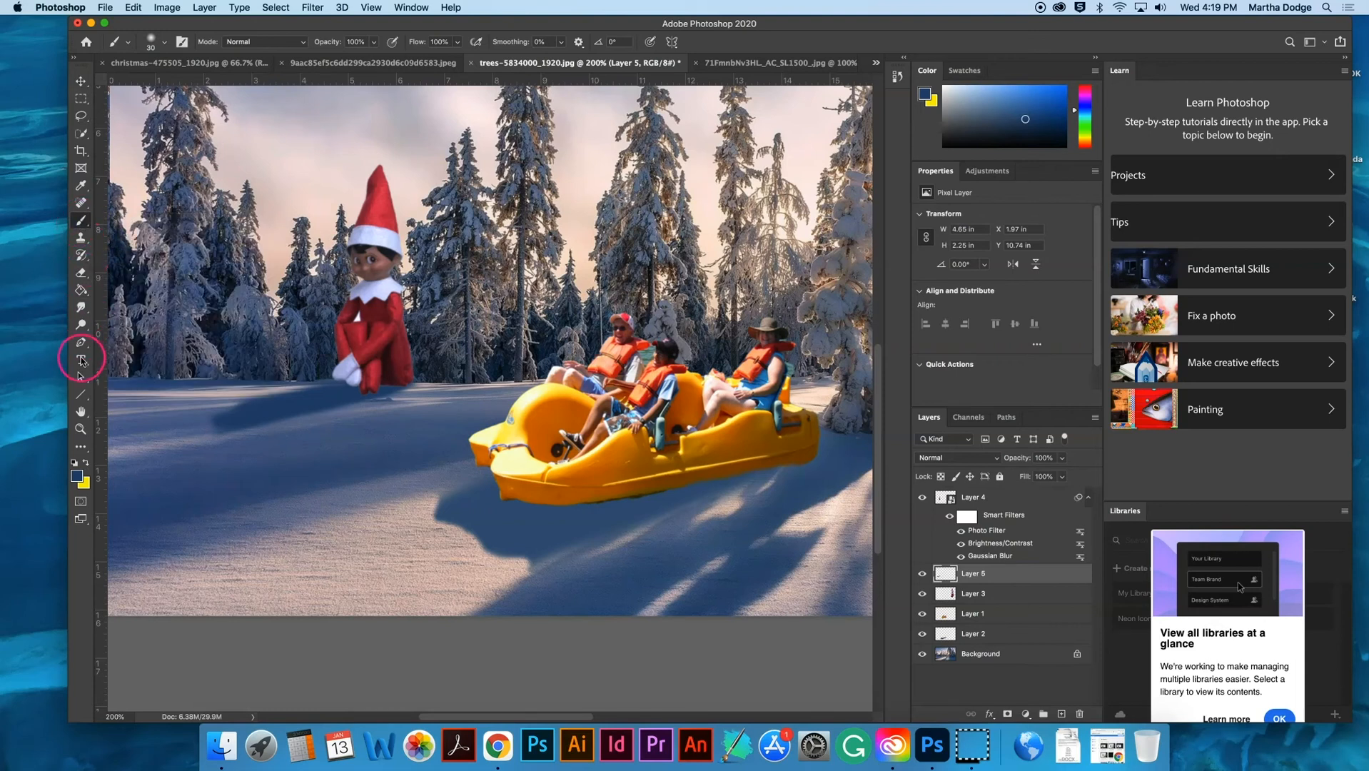
{"action": "left_click", "coordinate": [81, 291]}
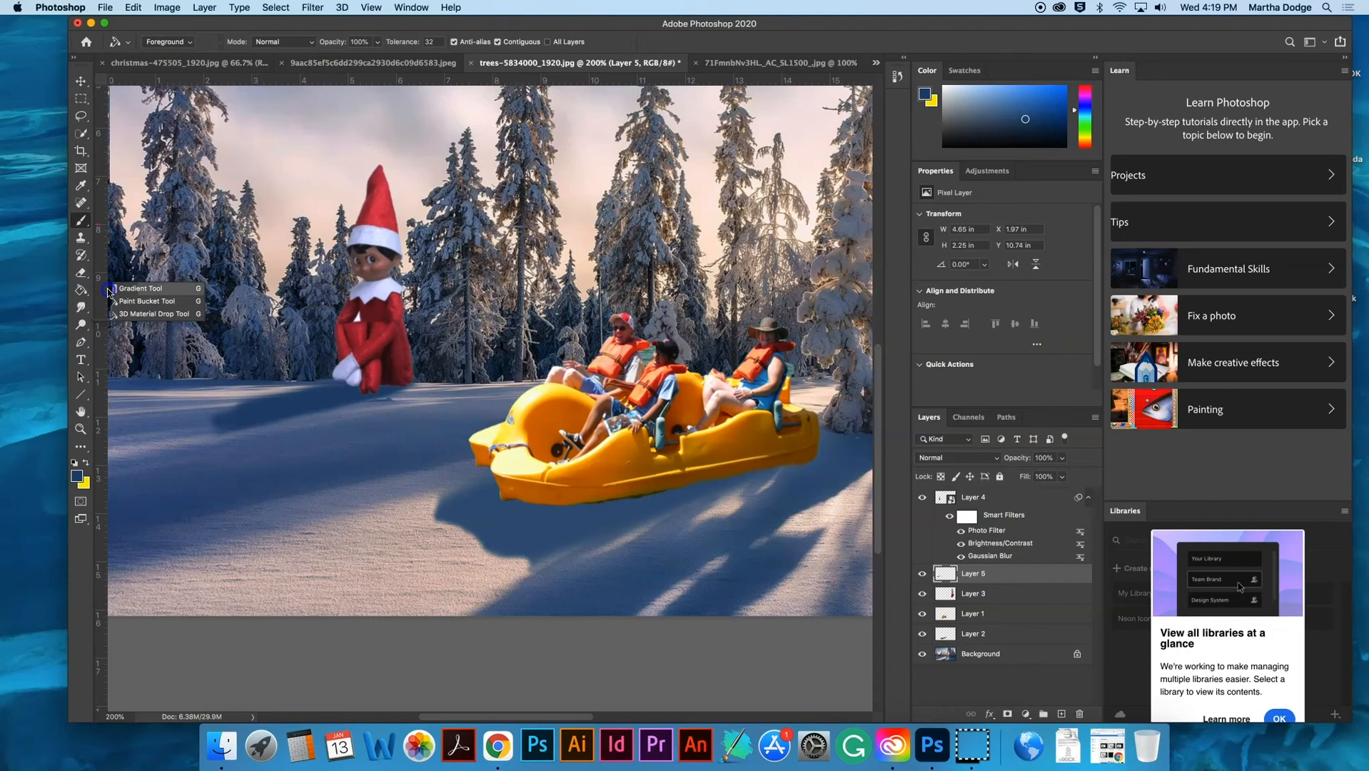
{"action": "left_click", "coordinate": [108, 291]}
- Choose the Eraser tool, adjust its size, and set its flow to 56% and smoothing to 12%
{"action": "left_click", "coordinate": [81, 274]}
{"action": "left_click", "coordinate": [106, 274]}
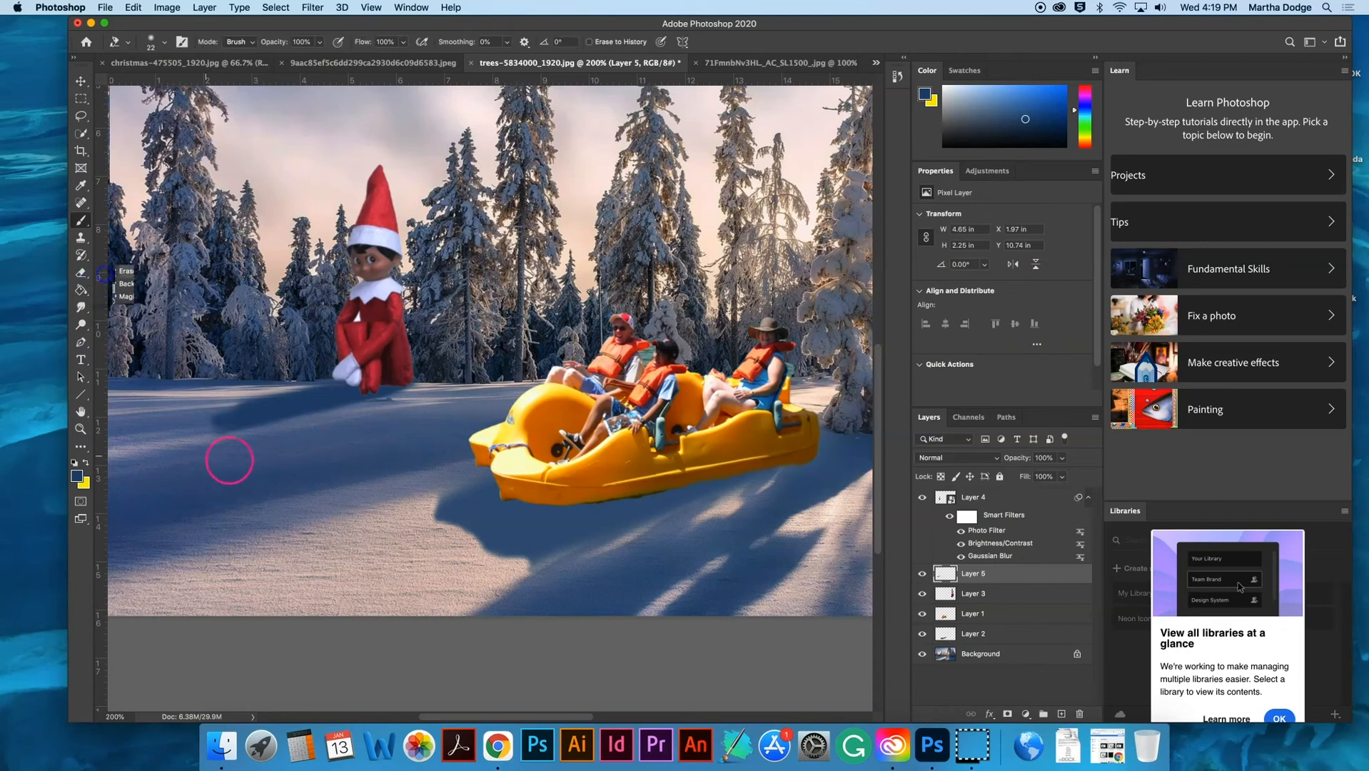
{"action": "left_click", "coordinate": [163, 41]}
{"action": "left_click_drag", "start_coordinate": [152, 86], "coordinate": [166, 87]}
{"action": "left_click", "coordinate": [276, 27]}
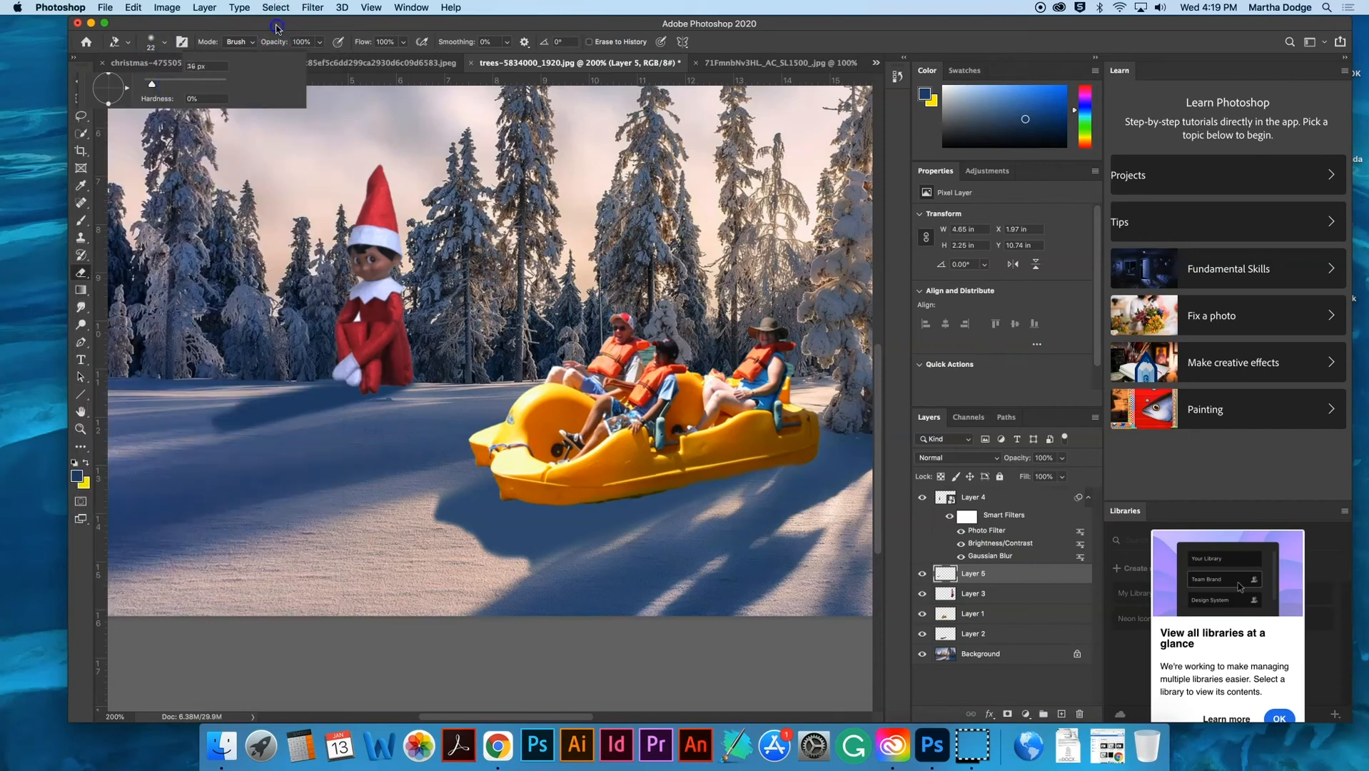
{"action": "left_click", "coordinate": [387, 40]}
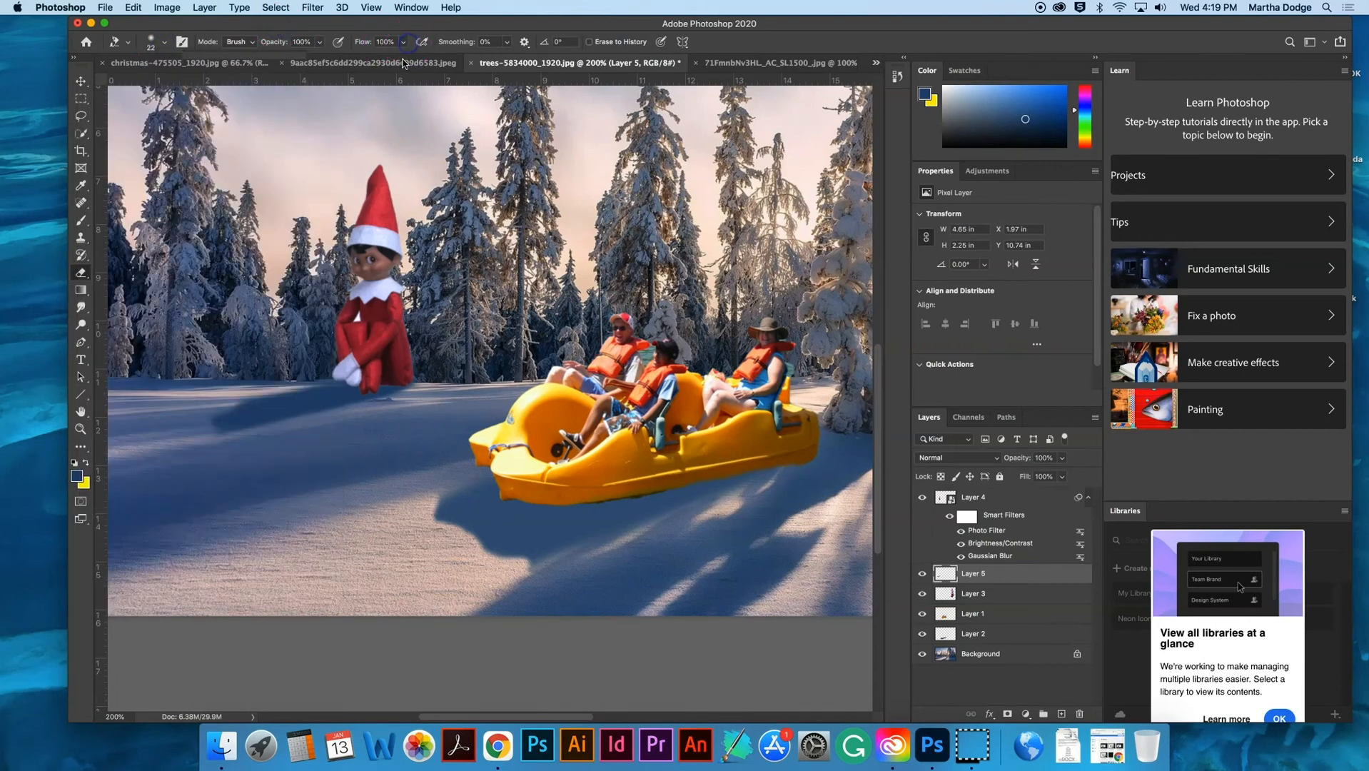
{"action": "left_click", "coordinate": [508, 43]}
{"action": "left_click", "coordinate": [484, 22]}
- Softly erase along the edges of the small elf's shadow so it fades into the snow
{"action": "left_click", "coordinate": [244, 443]}
{"action": "mouse_move", "coordinate": [223, 422]}
{"action": "left_mouse_down"}
{"action": "mouse_move", "coordinate": [247, 424]}
{"action": "mouse_move", "coordinate": [199, 413]}
{"action": "left_mouse_up"}
{"action": "mouse_move", "coordinate": [285, 447]}
{"action": "left_mouse_down"}
{"action": "mouse_move", "coordinate": [251, 410]}
{"action": "mouse_move", "coordinate": [198, 452]}
{"action": "mouse_move", "coordinate": [207, 420]}
{"action": "mouse_move", "coordinate": [285, 416]}
{"action": "left_mouse_up"}
{"action": "left_click_drag", "start_coordinate": [150, 479], "coordinate": [147, 491]}
{"action": "left_click_drag", "start_coordinate": [367, 418], "coordinate": [391, 401]}
{"action": "left_click", "coordinate": [334, 448]}
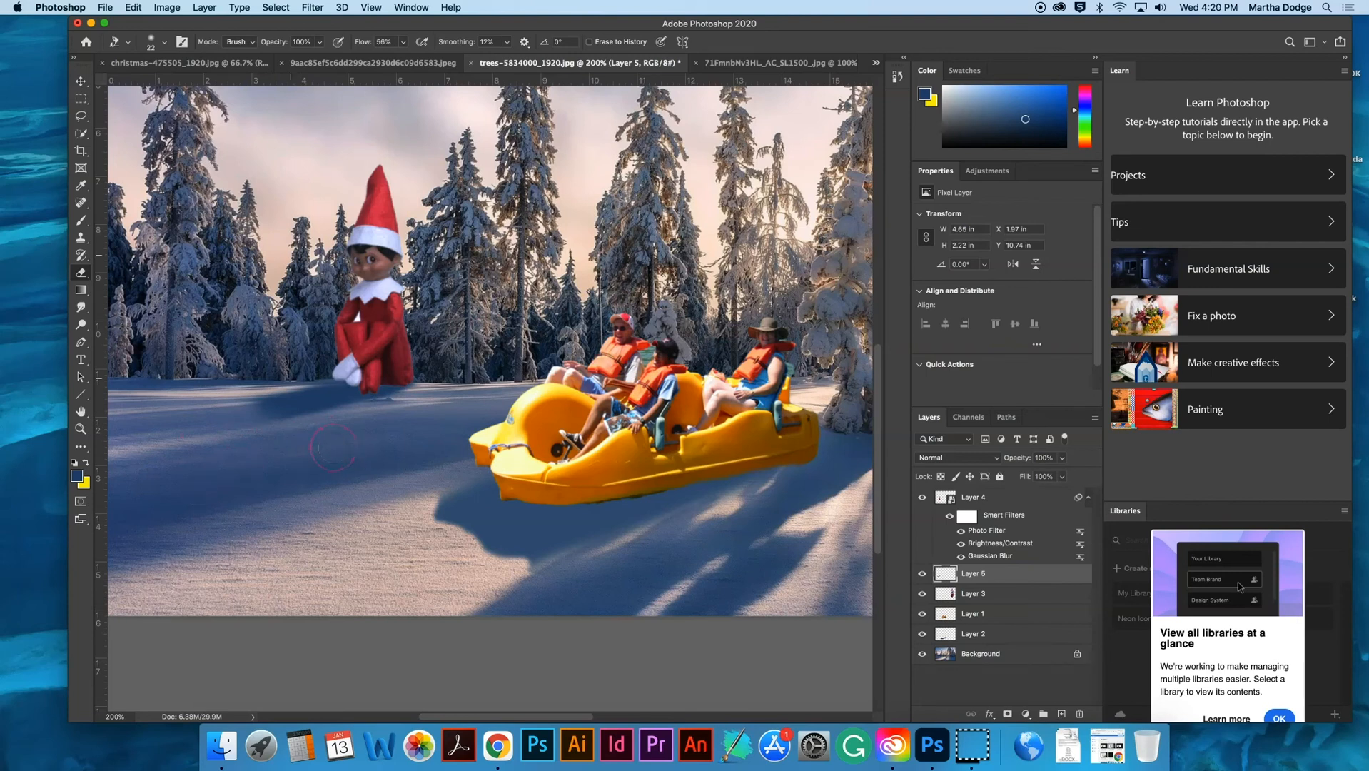
- Examine the small elf's shadow up close and within the whole composite
{"action": "key", "text": "super+plus"}
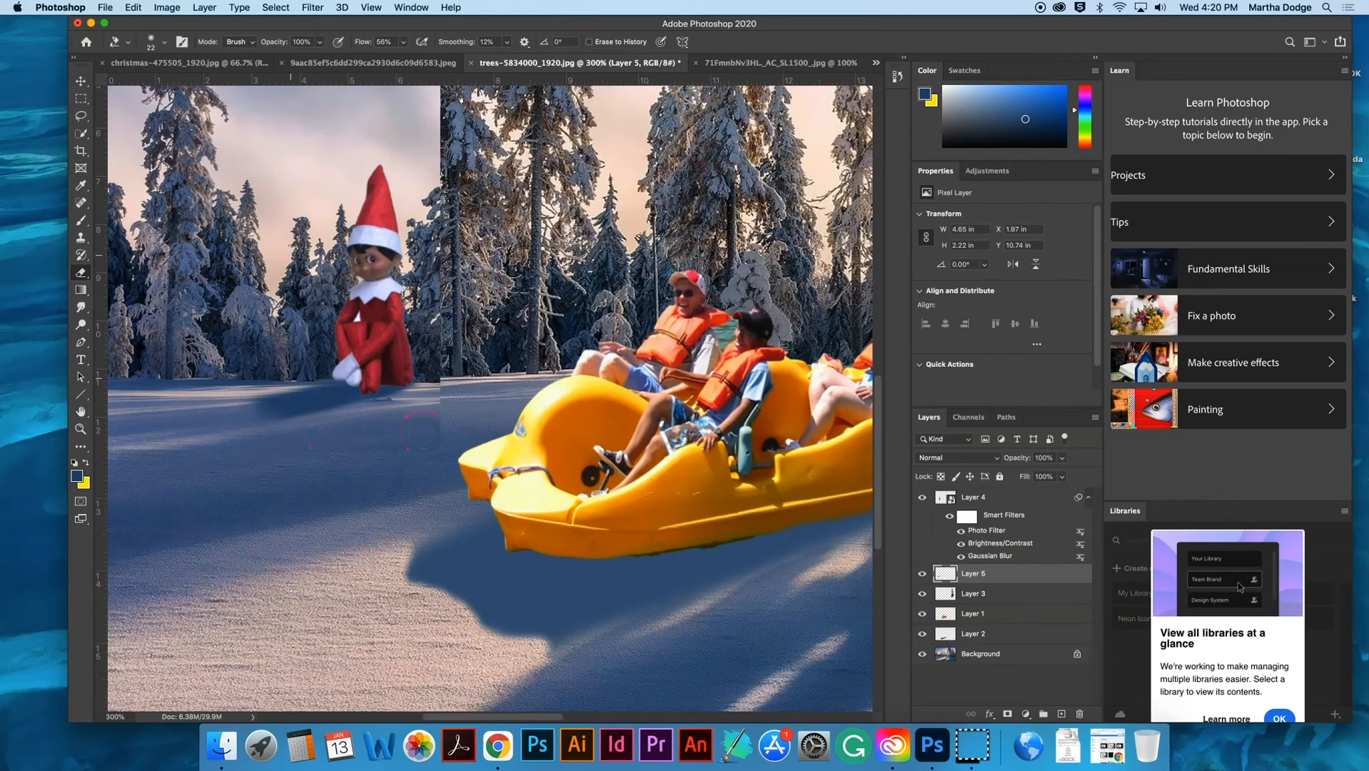
{"action": "key", "text": "super+minus"}
{"action": "key", "text": "super+minus"}
{"action": "key", "text": "super+minus"}
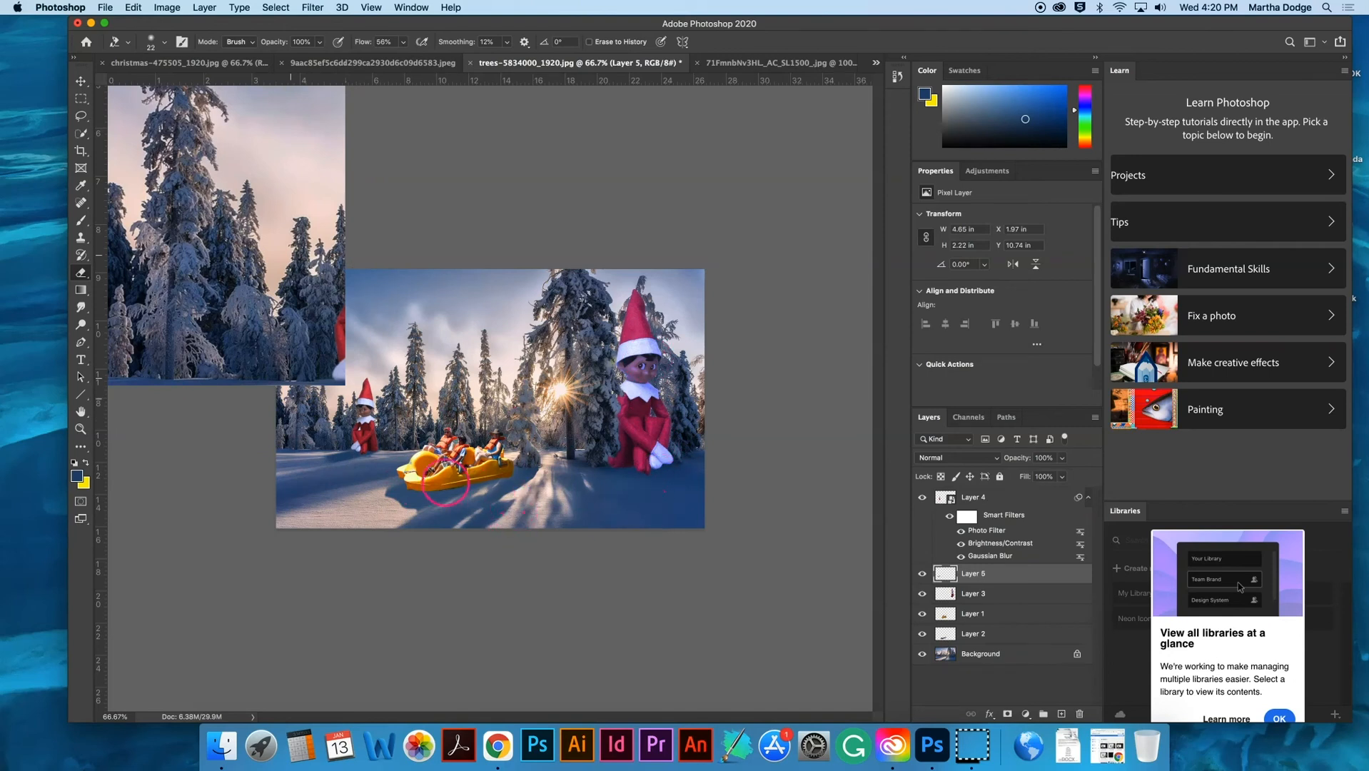
{"action": "key", "text": "super+minus"}
{"action": "key", "text": "super+plus"}
{"action": "key", "text": "super+plus"}
{"action": "key", "text": "super+plus"}
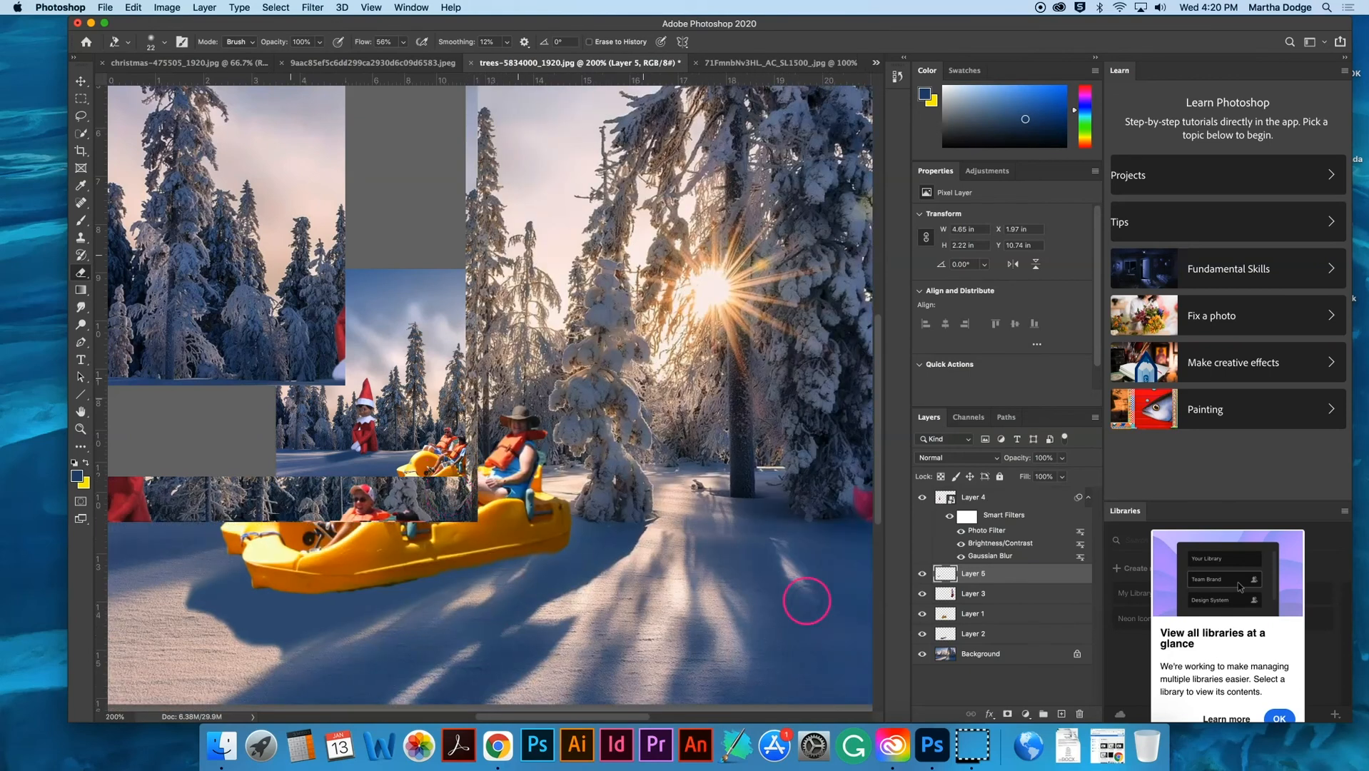
- Select the pedal boat layer, set the eraser size to 59 px, and erase along the boat's lower edge where it meets the snow
{"action": "left_click", "coordinate": [968, 618]}
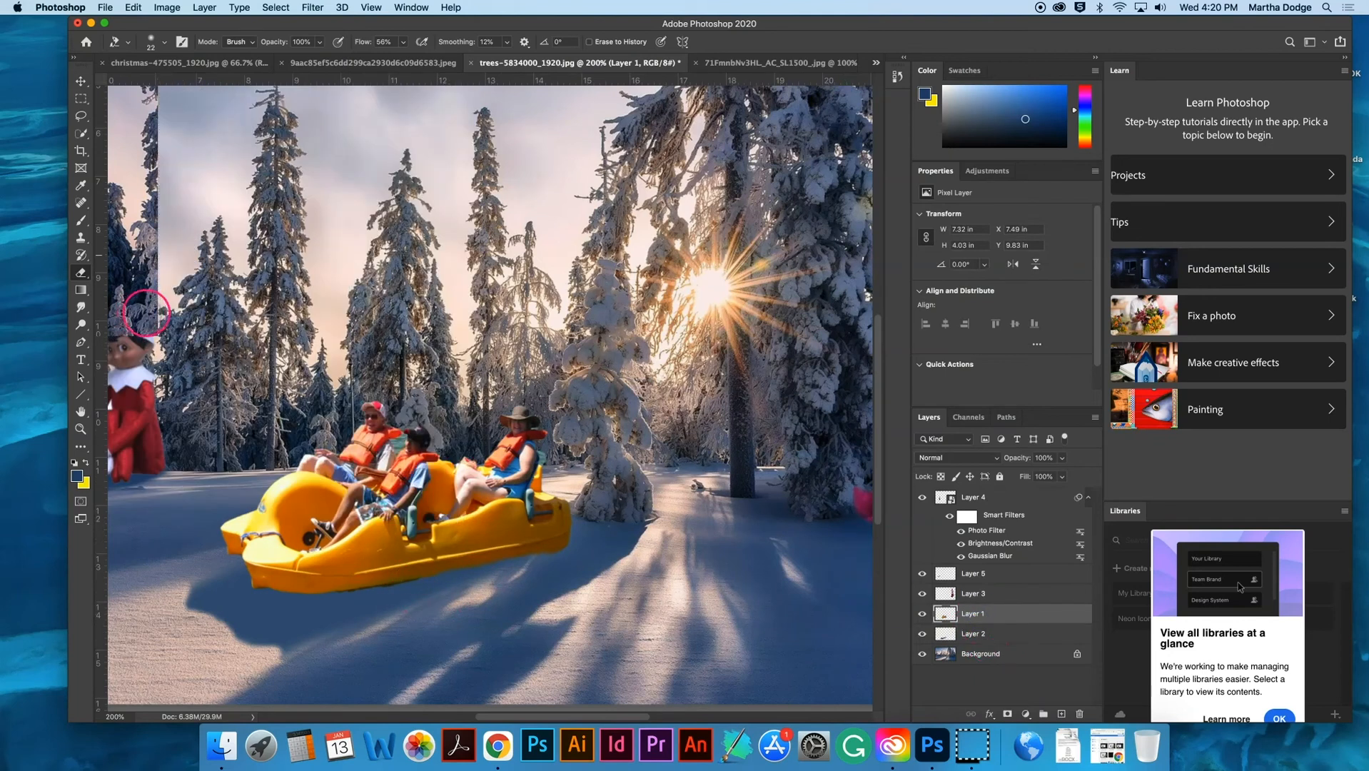
{"action": "left_click", "coordinate": [166, 44]}
{"action": "left_click_drag", "start_coordinate": [167, 84], "coordinate": [157, 87]}
{"action": "left_click", "coordinate": [326, 26]}
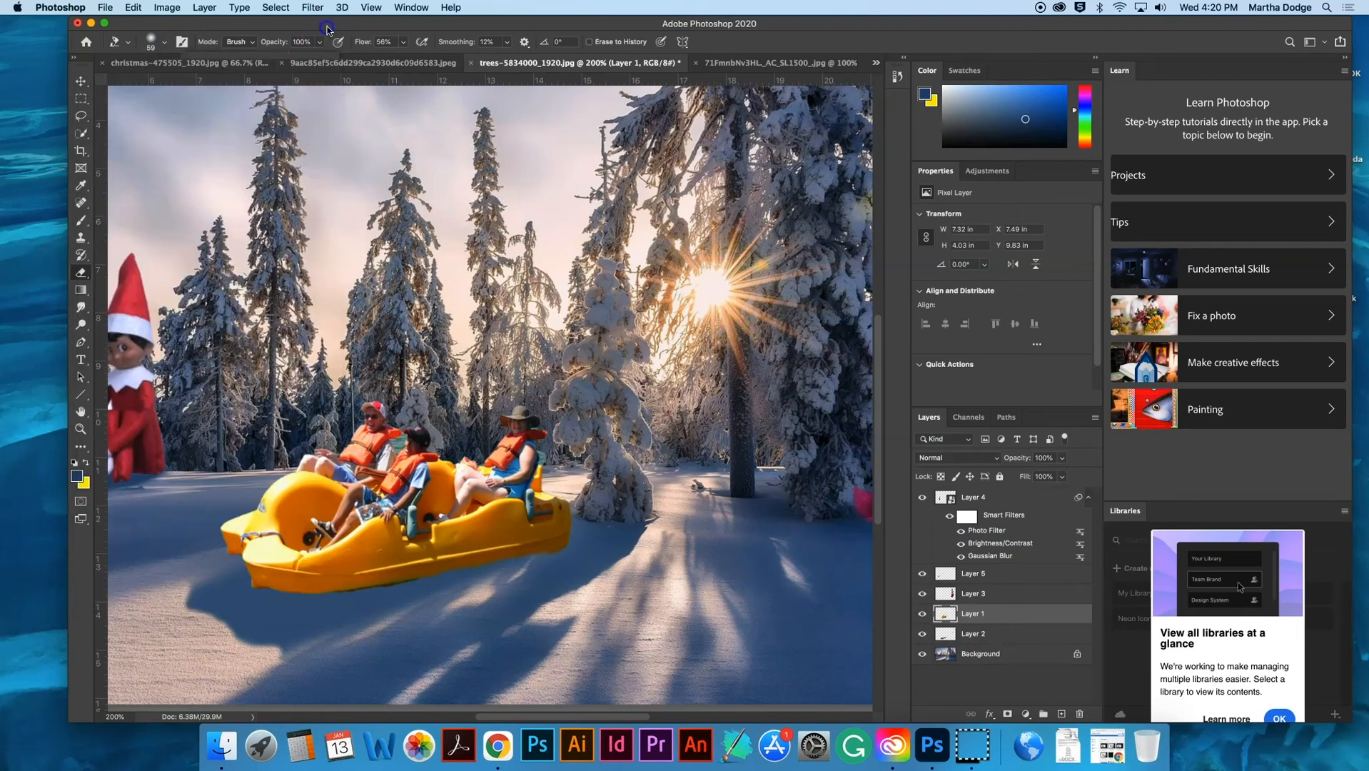
{"action": "left_click", "coordinate": [420, 585]}
{"action": "left_click_drag", "start_coordinate": [386, 589], "coordinate": [387, 591]}
{"action": "left_click_drag", "start_coordinate": [342, 598], "coordinate": [422, 589]}
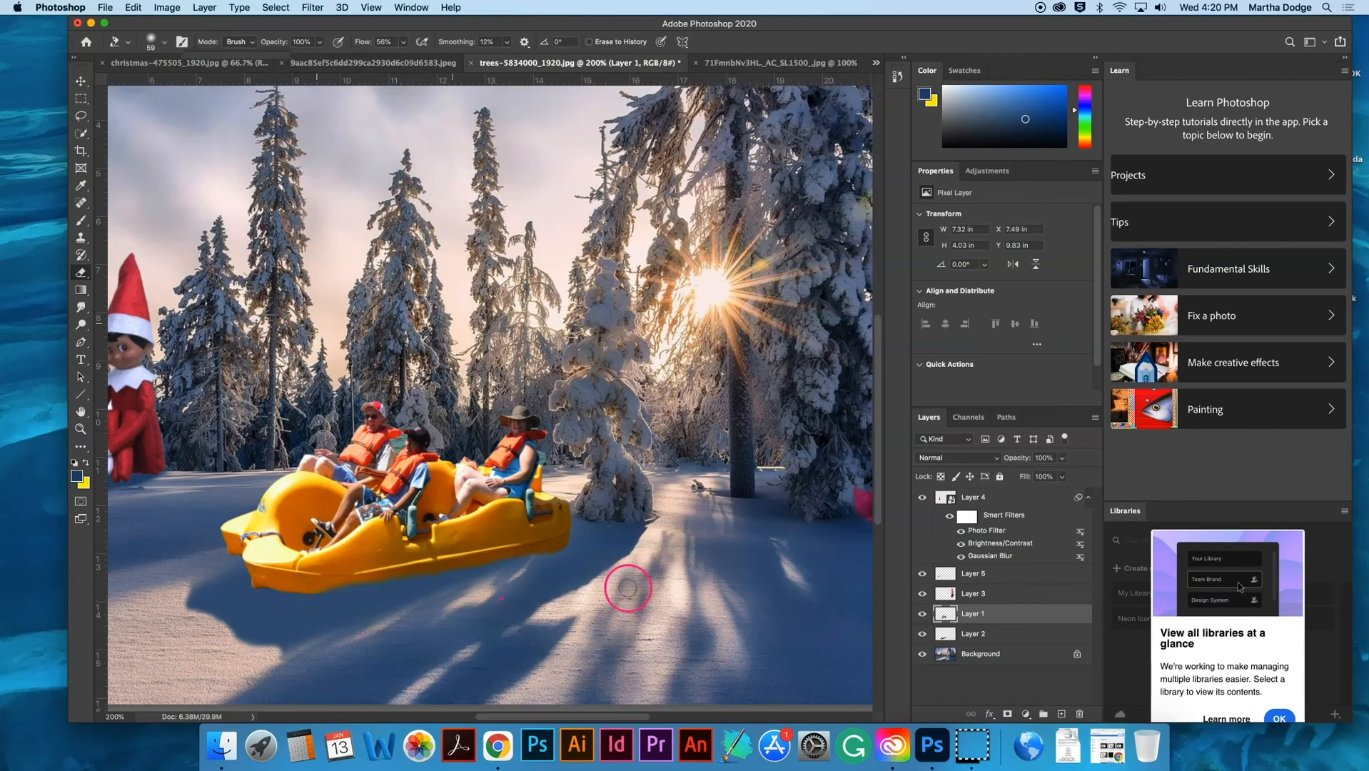
- Add a Photo Filter adjustment layer and move it to the top of the layer stack so it affects the whole composite
{"action": "key", "text": "super+minus"}
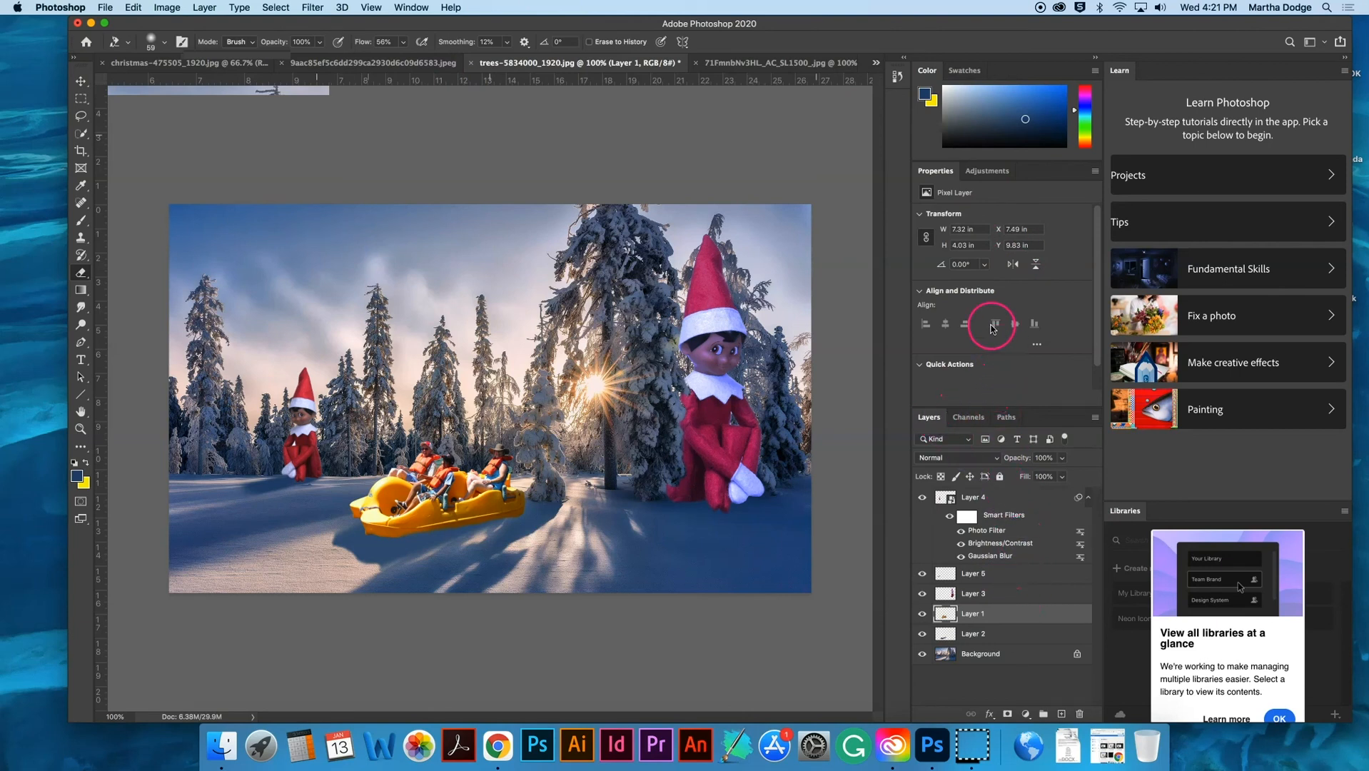
{"action": "left_click", "coordinate": [990, 172]}
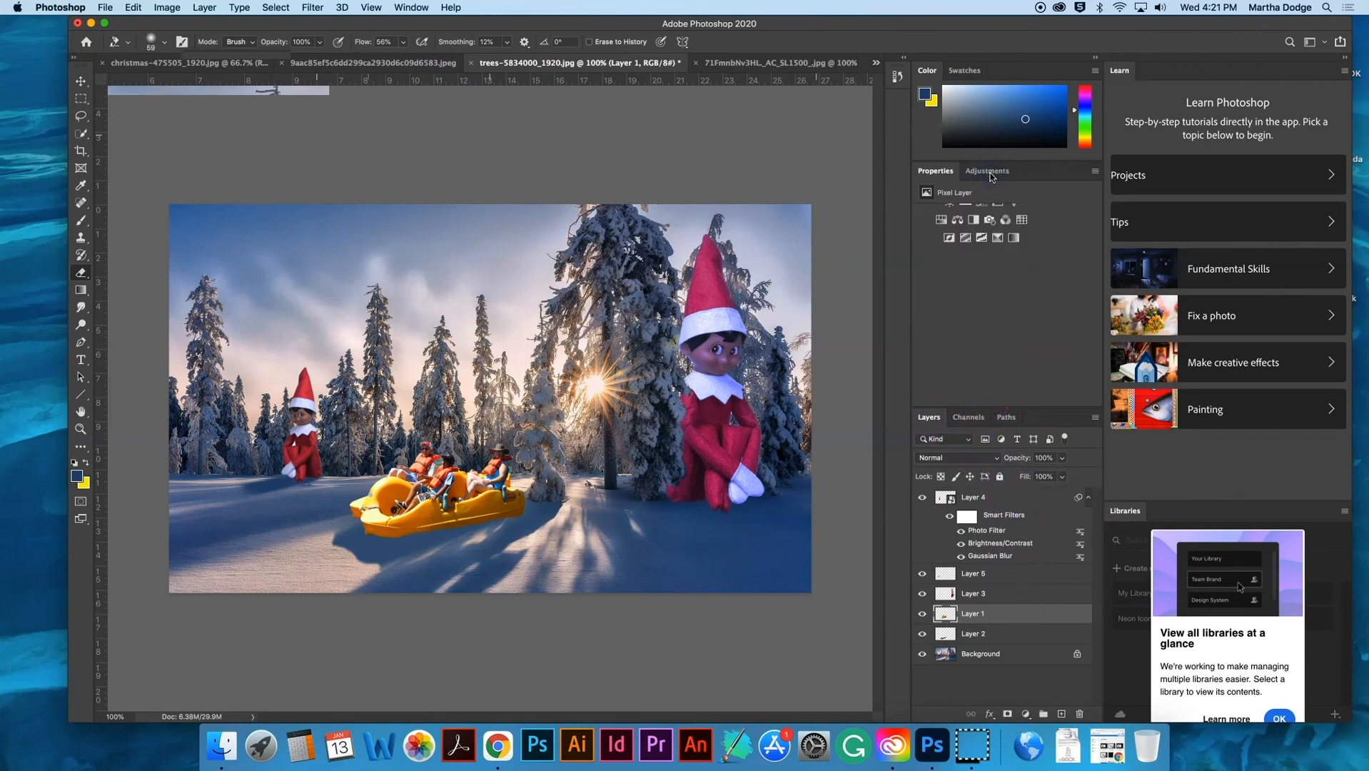
{"action": "left_click", "coordinate": [990, 219]}
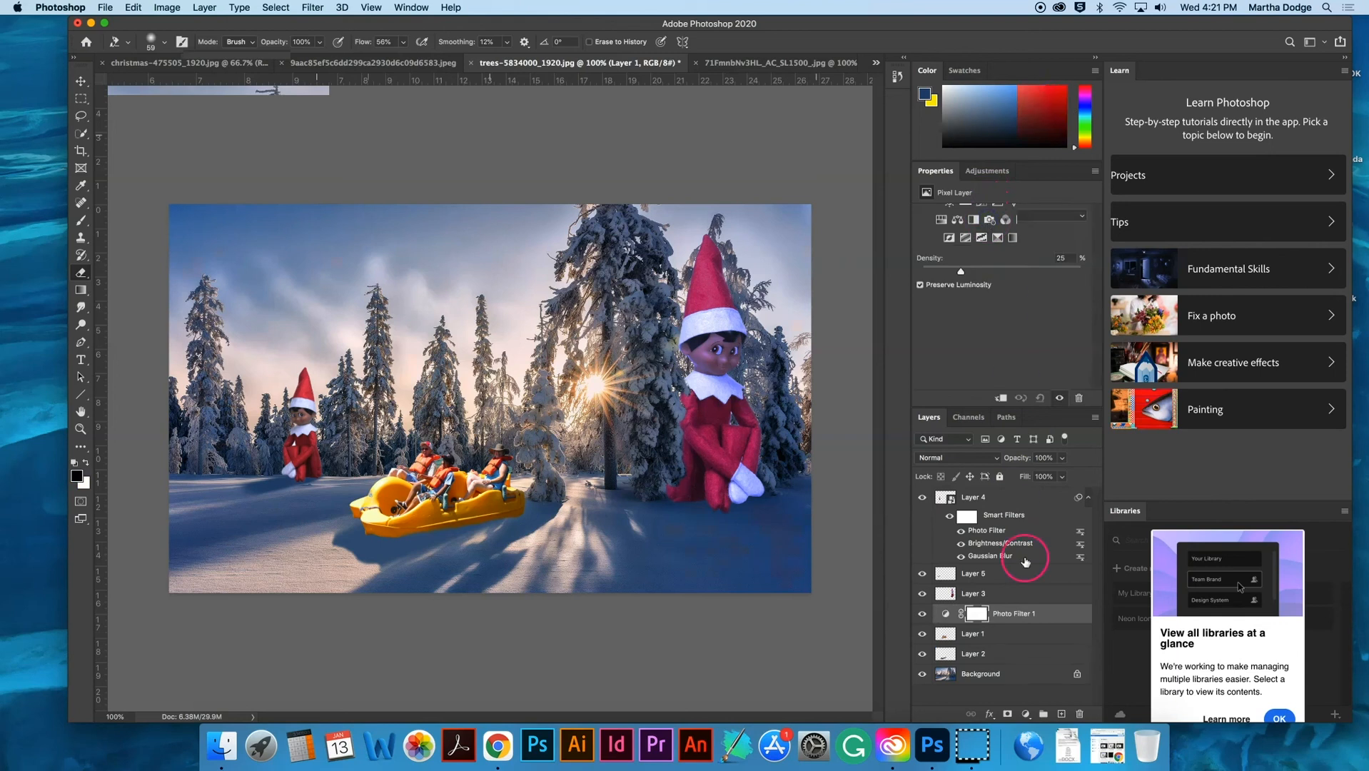
{"action": "left_click_drag", "start_coordinate": [1024, 612], "coordinate": [1011, 494]}
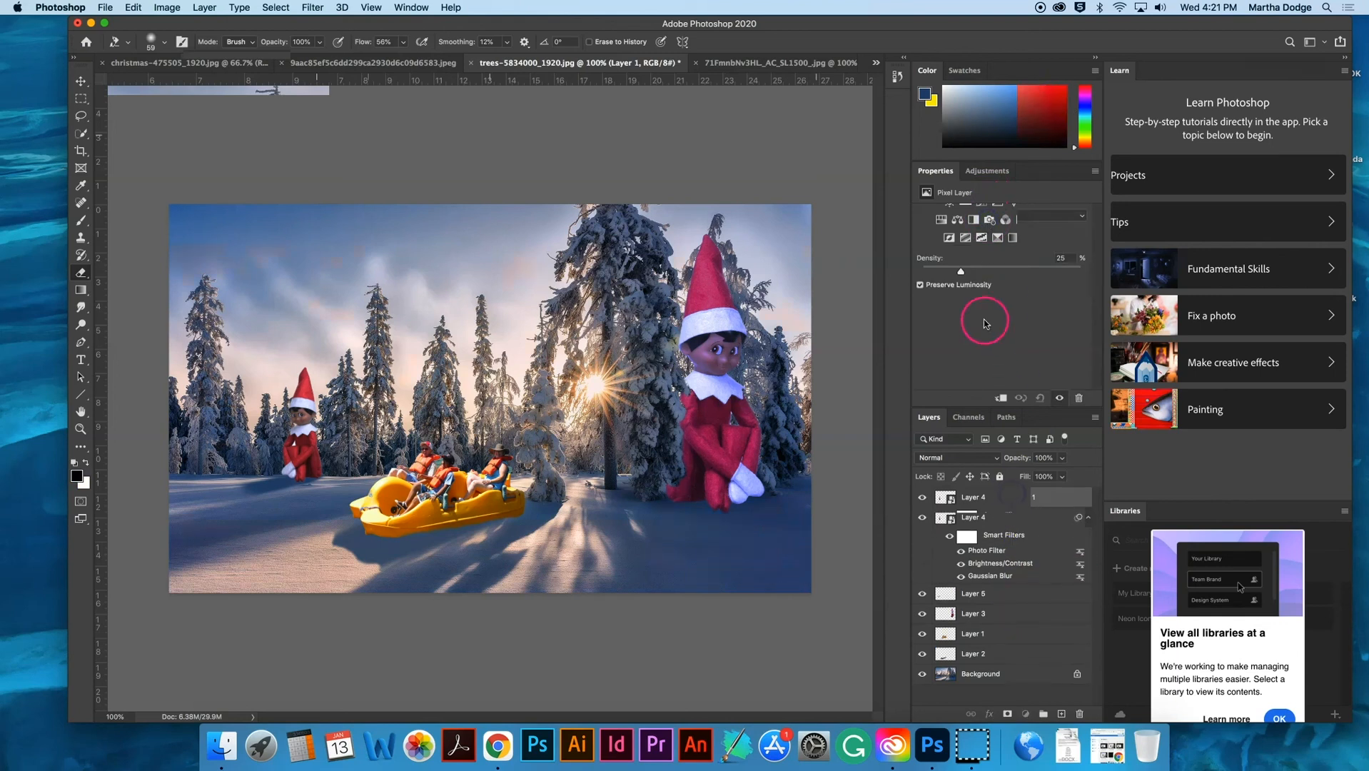
- Try a bright purple color for the Photo Filter with its density set to 58%
{"action": "left_click", "coordinate": [972, 224]}
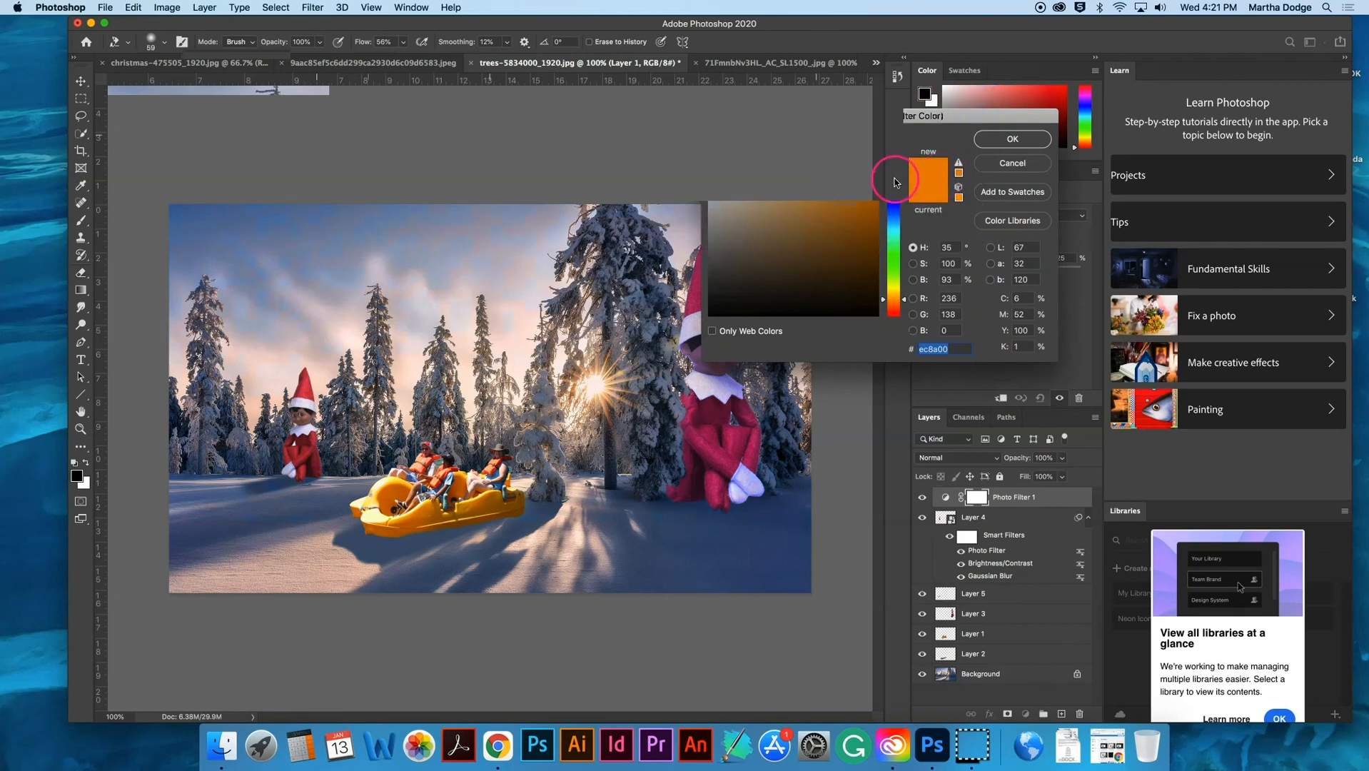
{"action": "left_click", "coordinate": [892, 169]}
{"action": "left_click", "coordinate": [1013, 139]}
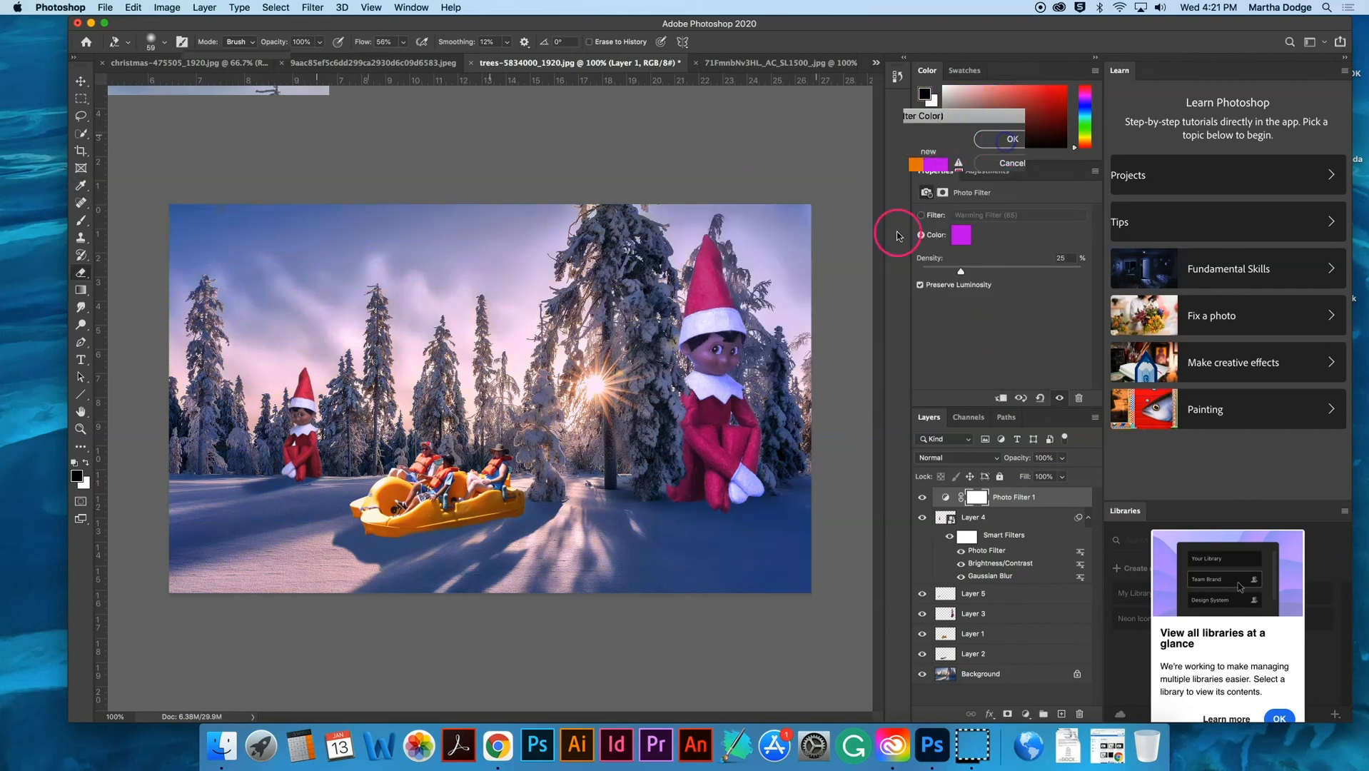
{"action": "left_click_drag", "start_coordinate": [961, 273], "coordinate": [1055, 278]}
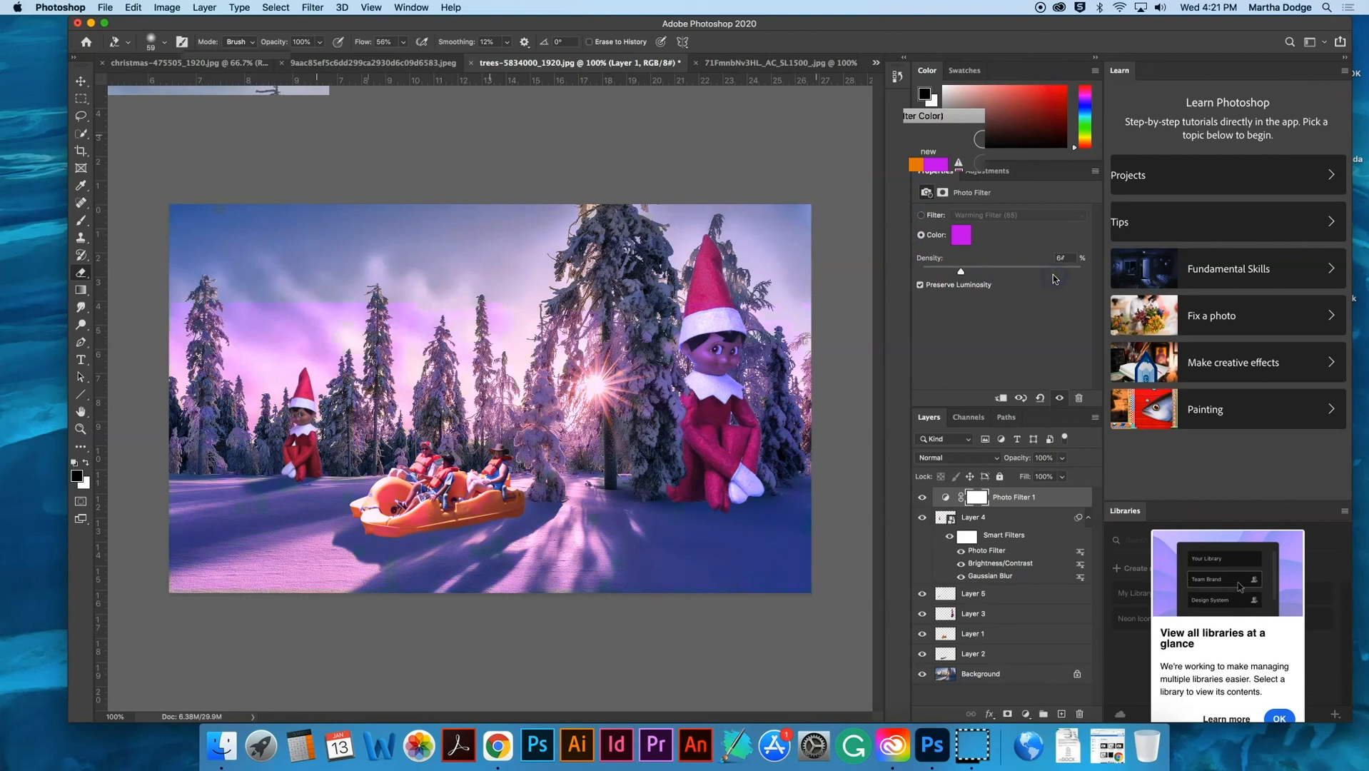
{"action": "mouse_move", "coordinate": [1047, 277]}
{"action": "left_mouse_down"}
{"action": "mouse_move", "coordinate": [1004, 277]}
{"action": "mouse_move", "coordinate": [1039, 276]}
{"action": "left_mouse_up"}
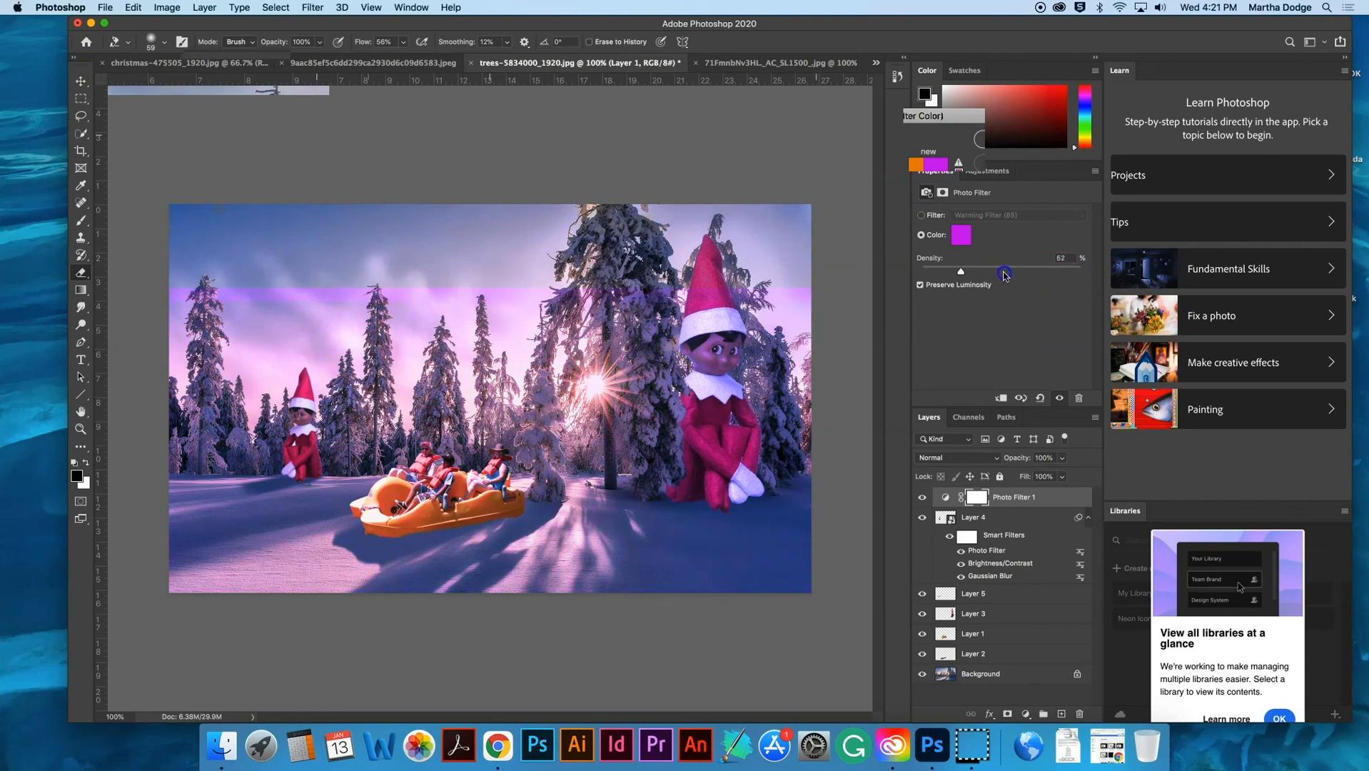
{"action": "left_click_drag", "start_coordinate": [1013, 273], "coordinate": [1012, 274]}
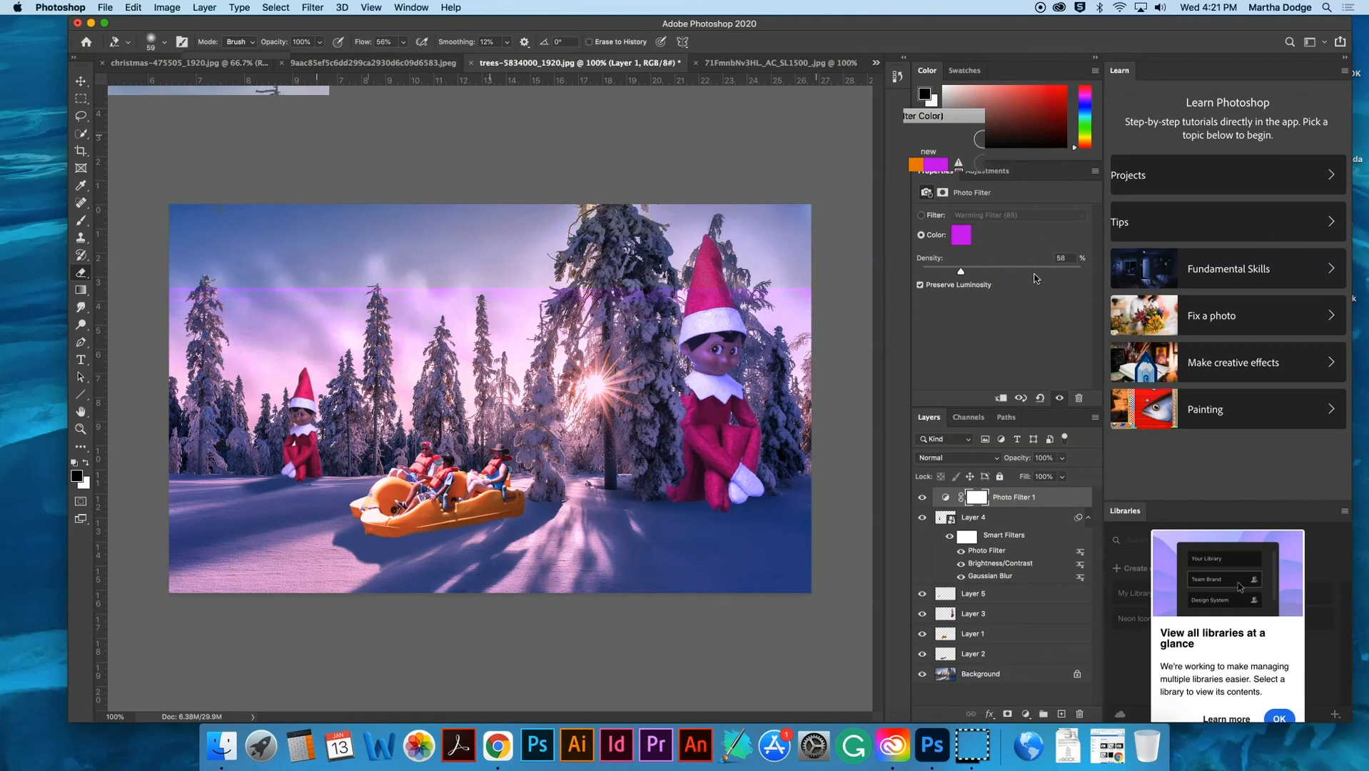
- Set the Photo Filter color to blue (1600ec) with 79% density and compare the composite with the filter hidden and shown
{"action": "left_click", "coordinate": [961, 235]}
{"action": "left_click_drag", "start_coordinate": [877, 230], "coordinate": [893, 202]}
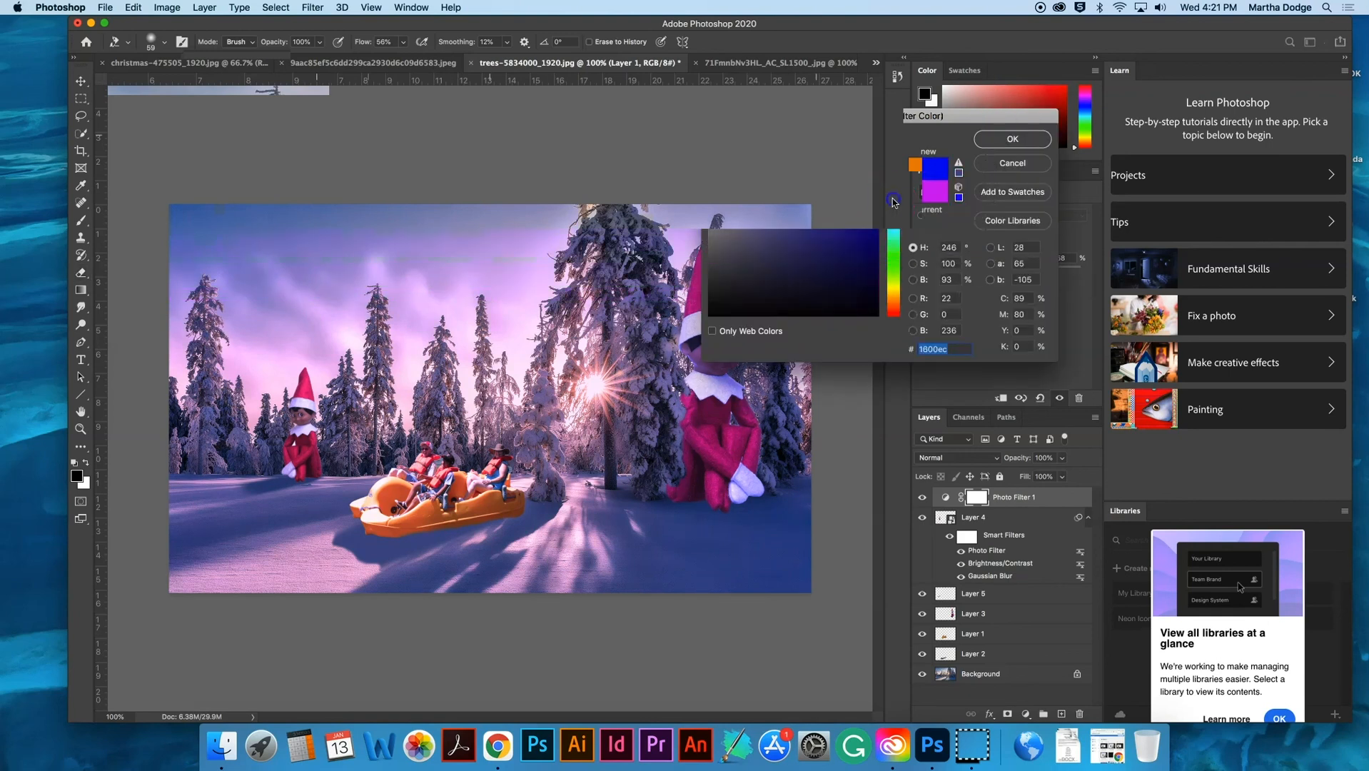
{"action": "left_click", "coordinate": [1013, 139]}
{"action": "left_click", "coordinate": [1013, 274]}
{"action": "left_click_drag", "start_coordinate": [1013, 274], "coordinate": [1054, 273]}
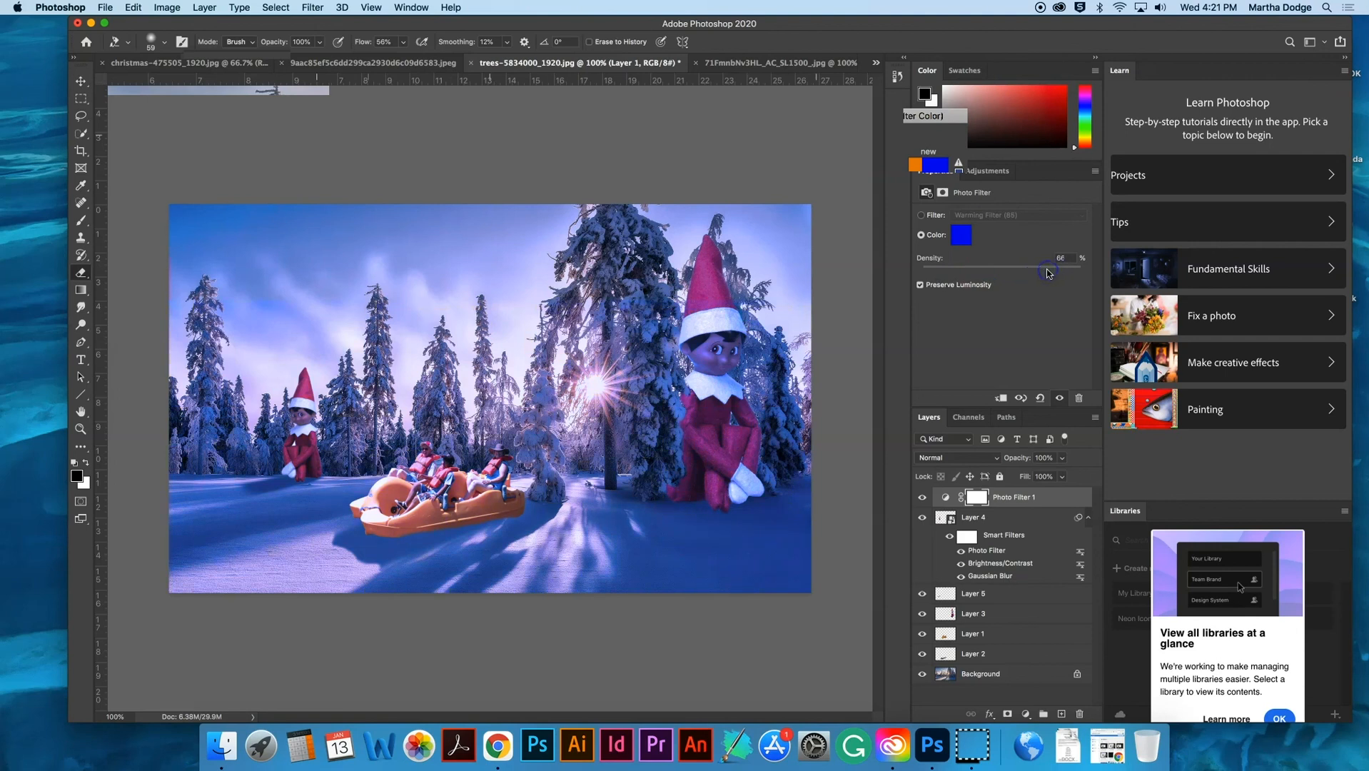
{"action": "left_click", "coordinate": [921, 498]}
{"action": "left_click", "coordinate": [922, 497]}
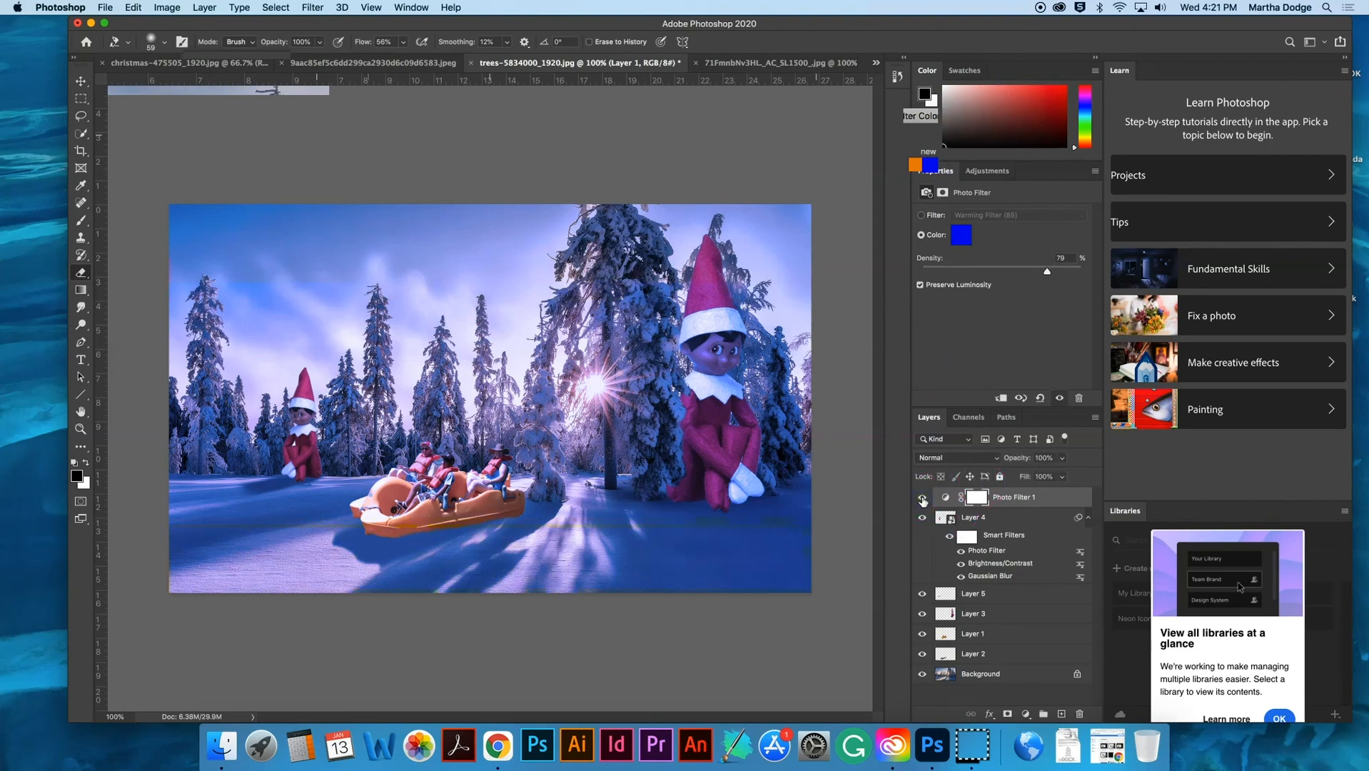